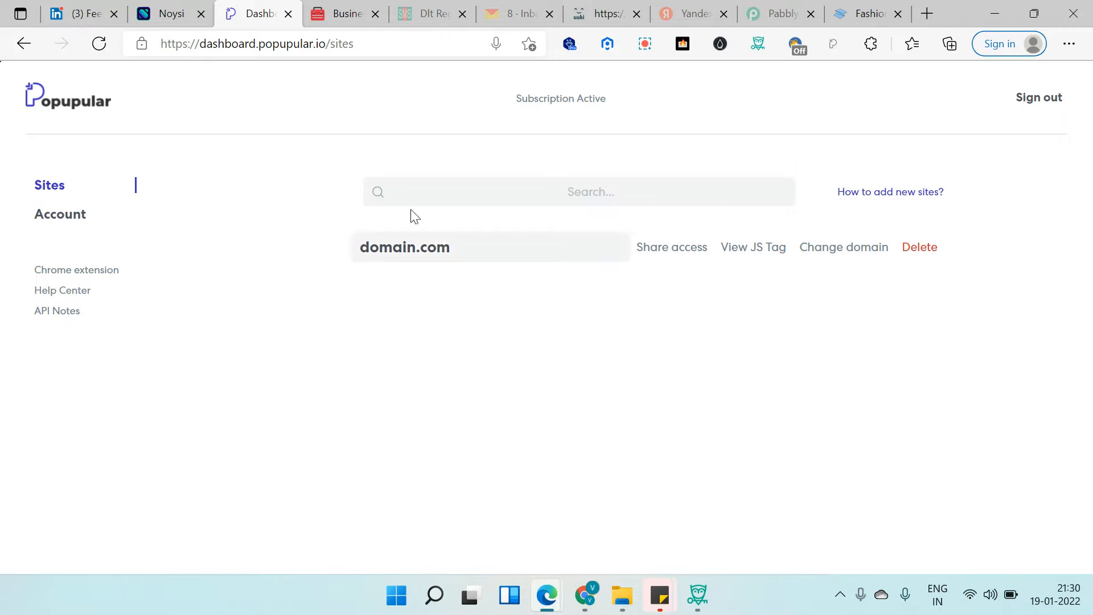
Review the dashboard's Chrome extension page and the Popupular listing in the Chrome Web Store, and close the listing
left_click(108, 272)
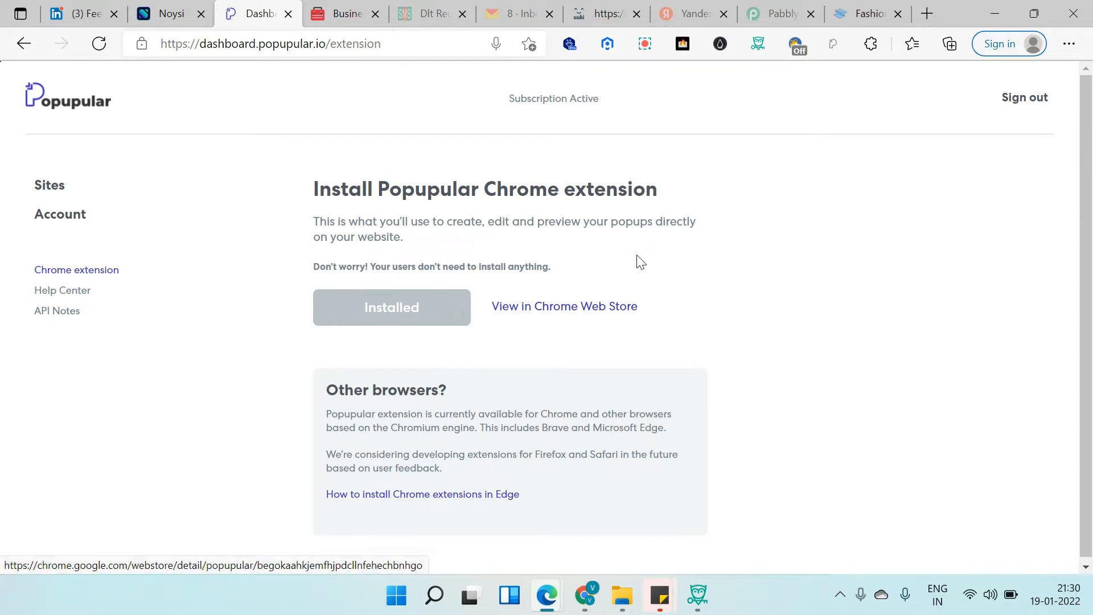
left_click(590, 311)
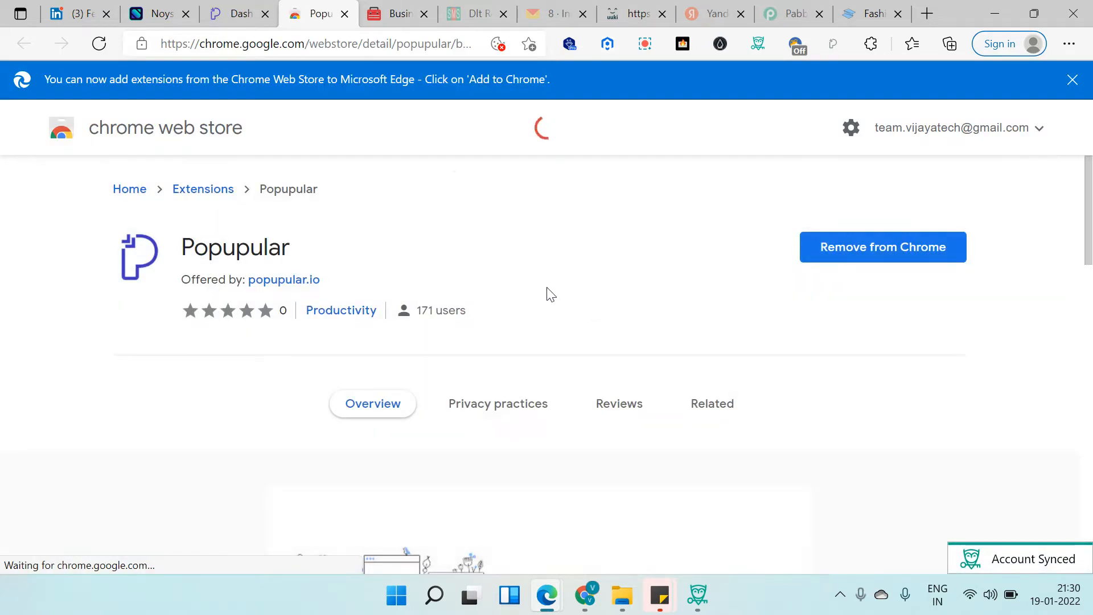
scroll(478, 256, "down", 2)
scroll(443, 275, "up", 2)
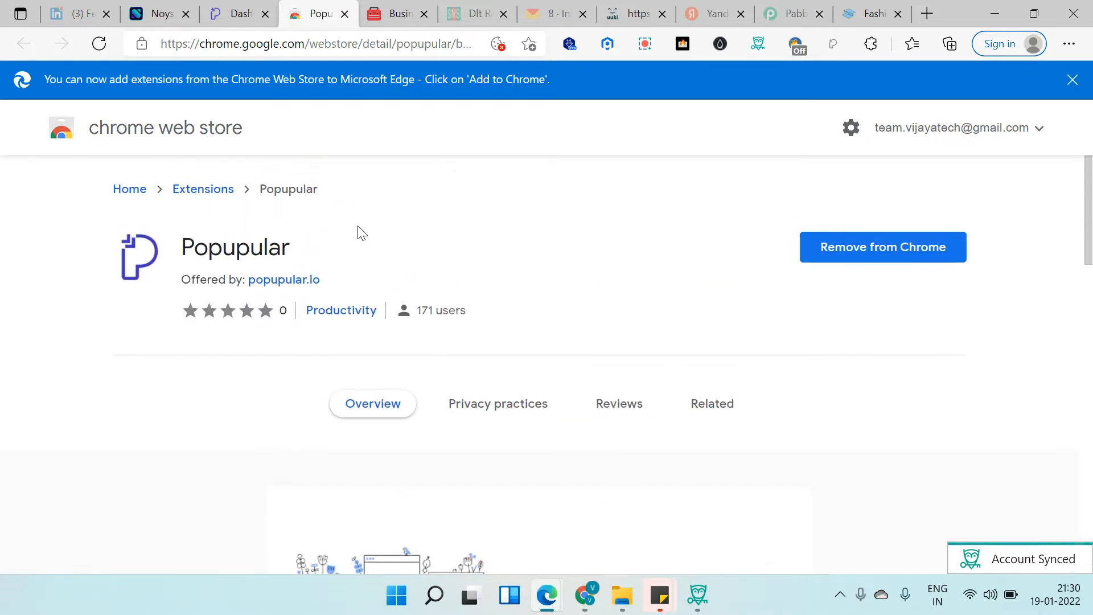
left_click(239, 14)
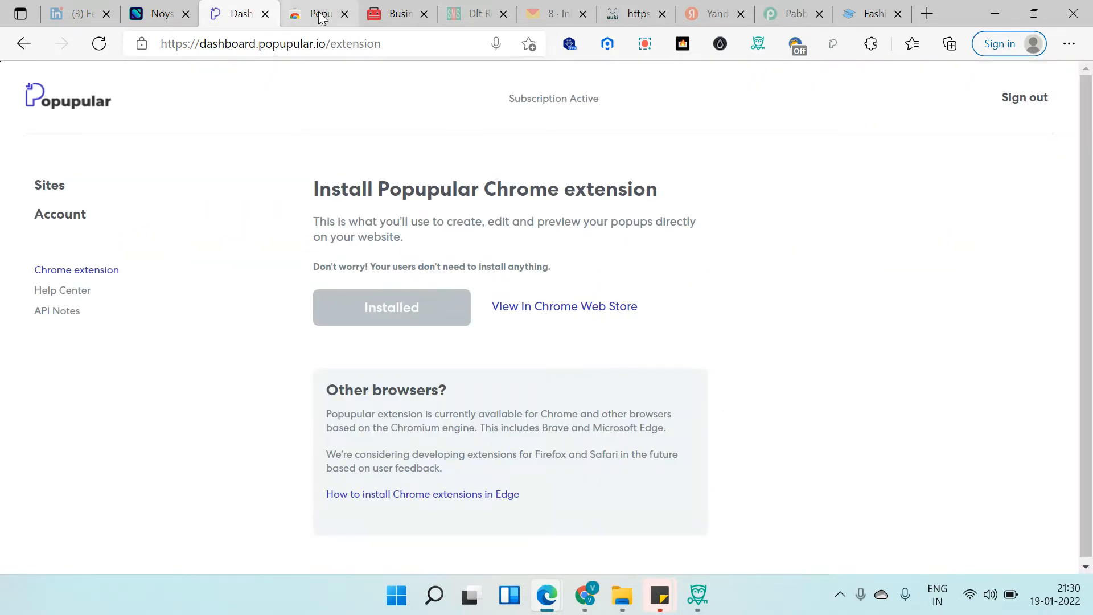
left_click(344, 14)
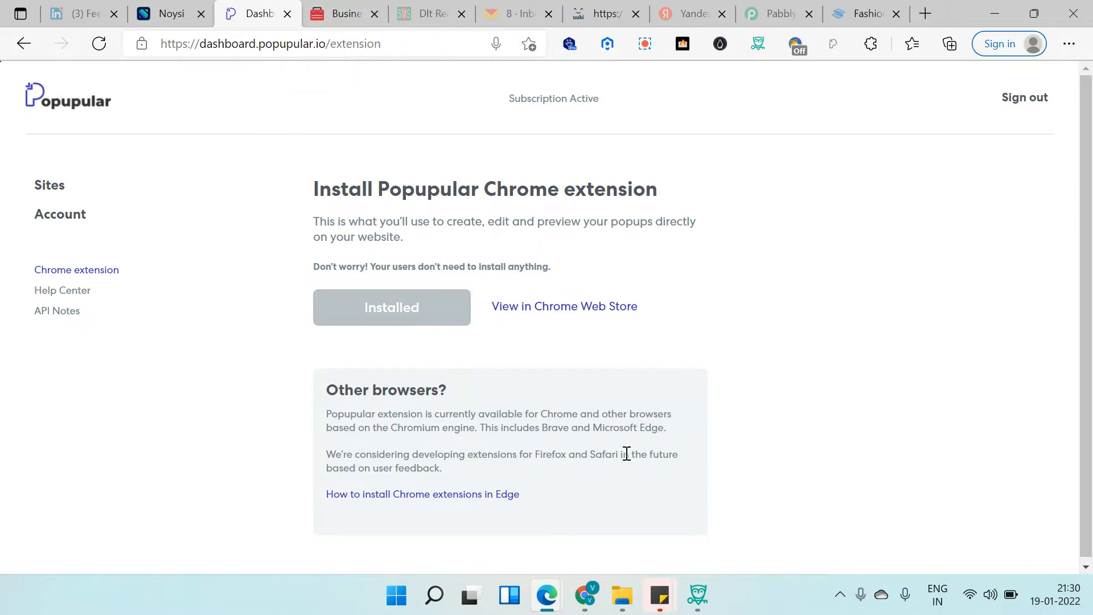
Add the domain fitydk.spread.name to the Popupular account from the Fashion In Town site using the extension
left_click(843, 10)
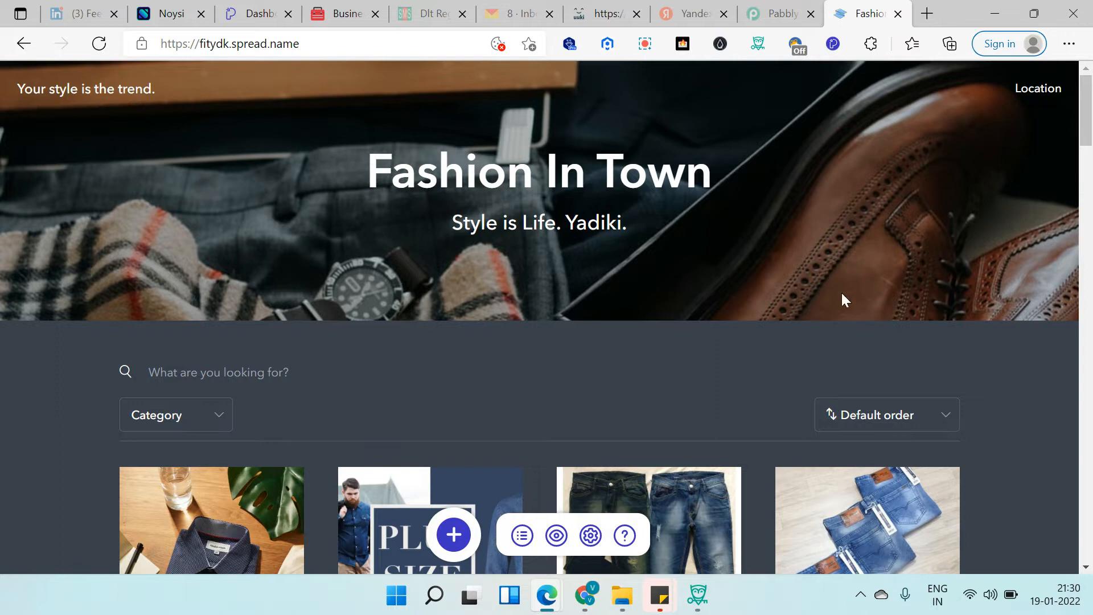
left_click(99, 44)
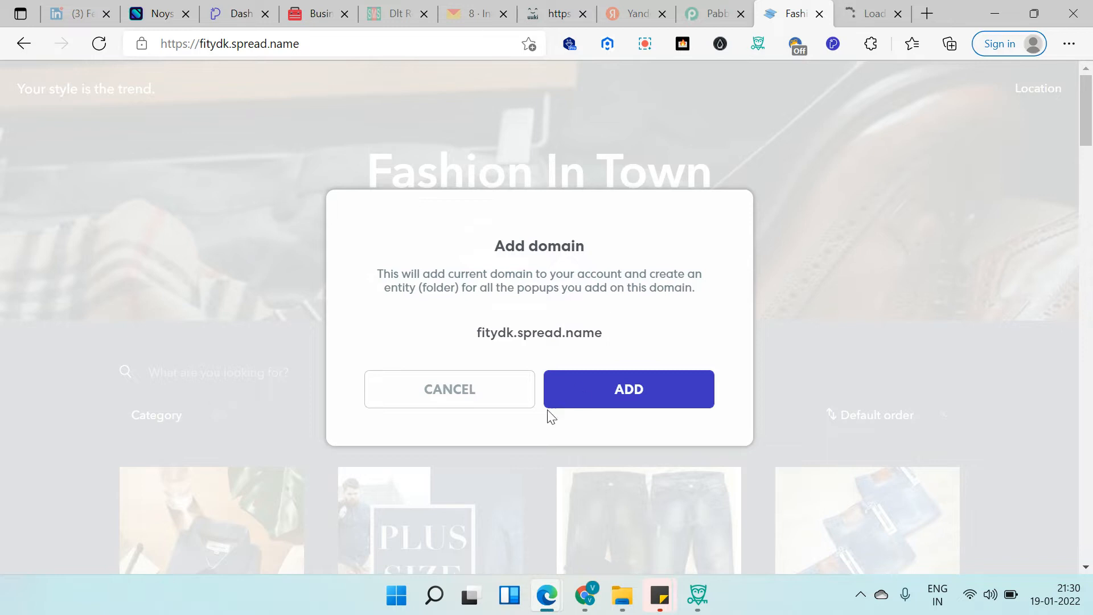
left_click(468, 400)
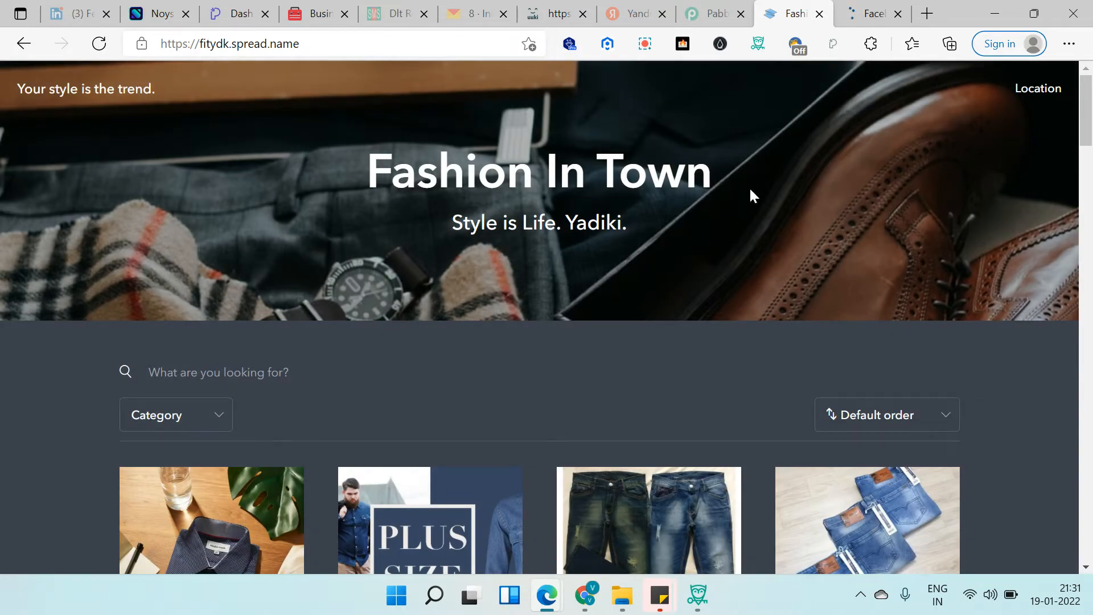
left_click(832, 50)
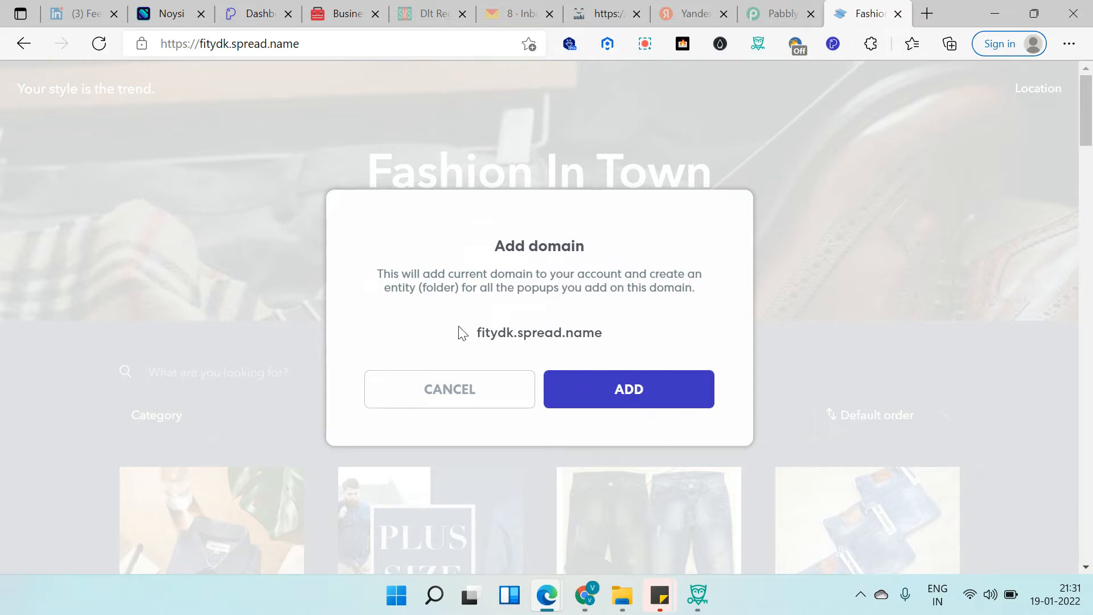
left_click(627, 389)
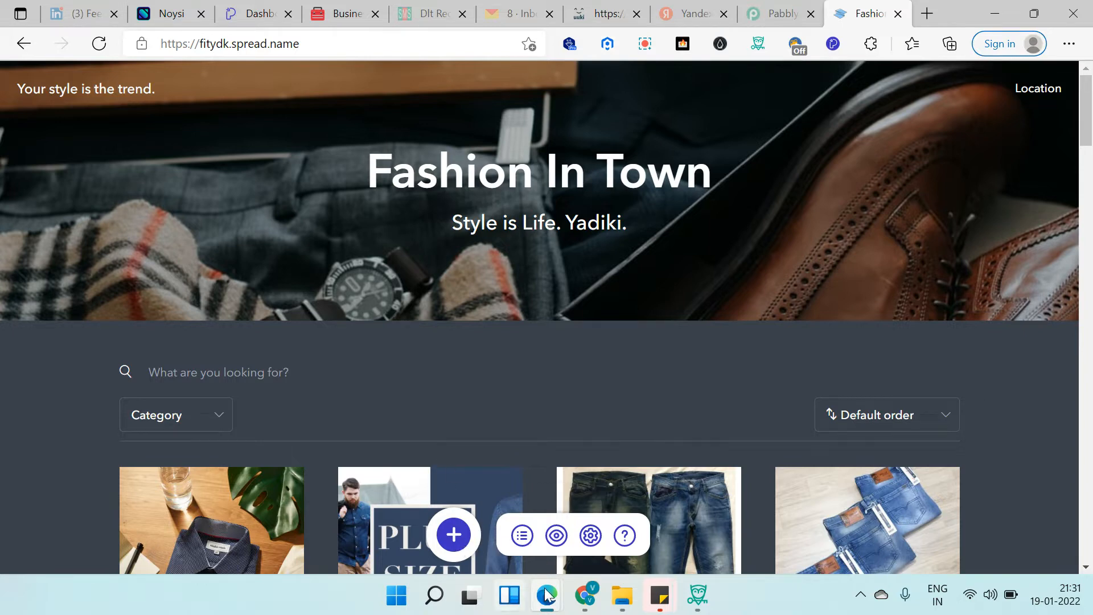
mouse_move(547, 595)
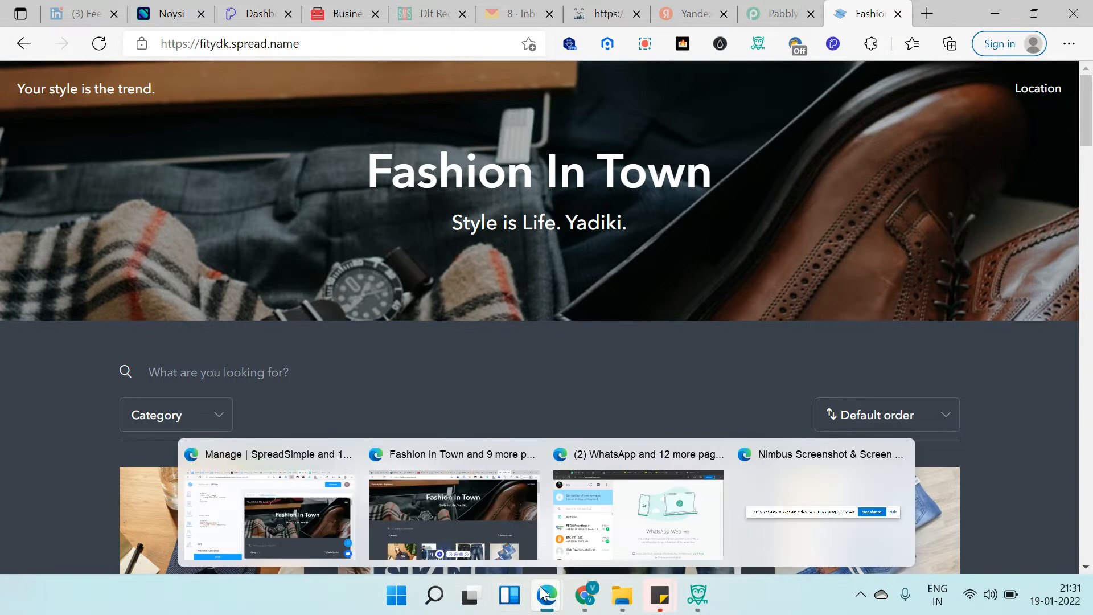
left_click(330, 525)
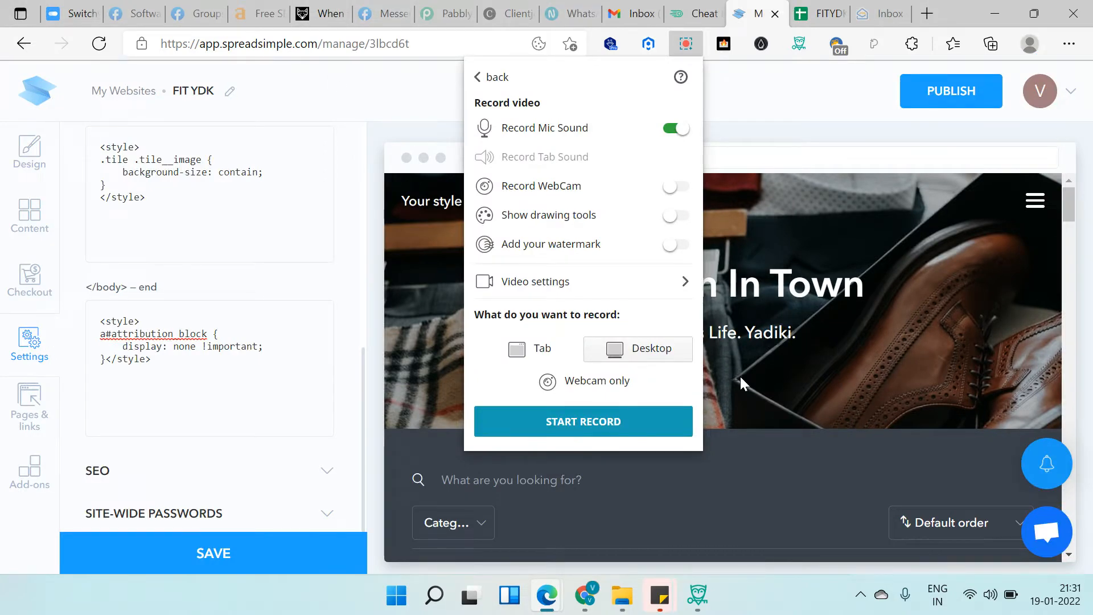
mouse_move(585, 595)
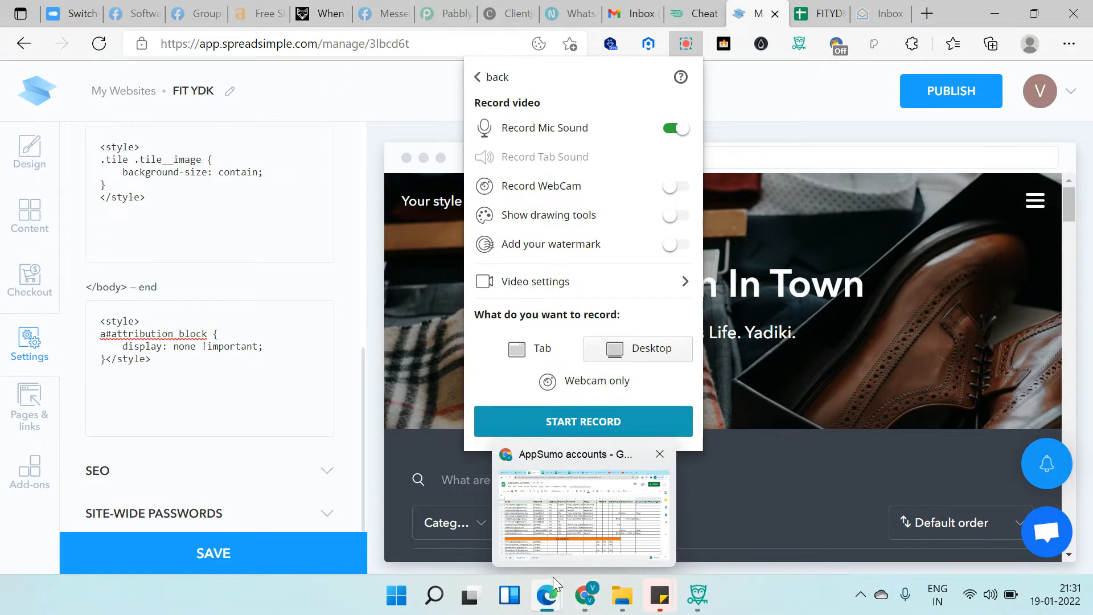
key("super+d")
key("super+d")
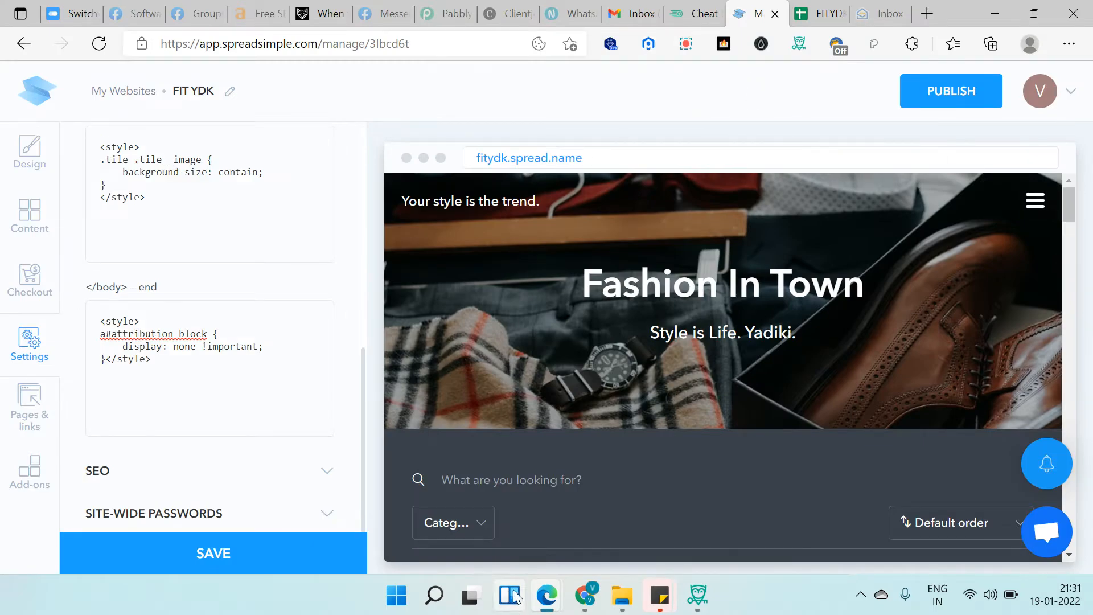
mouse_move(546, 592)
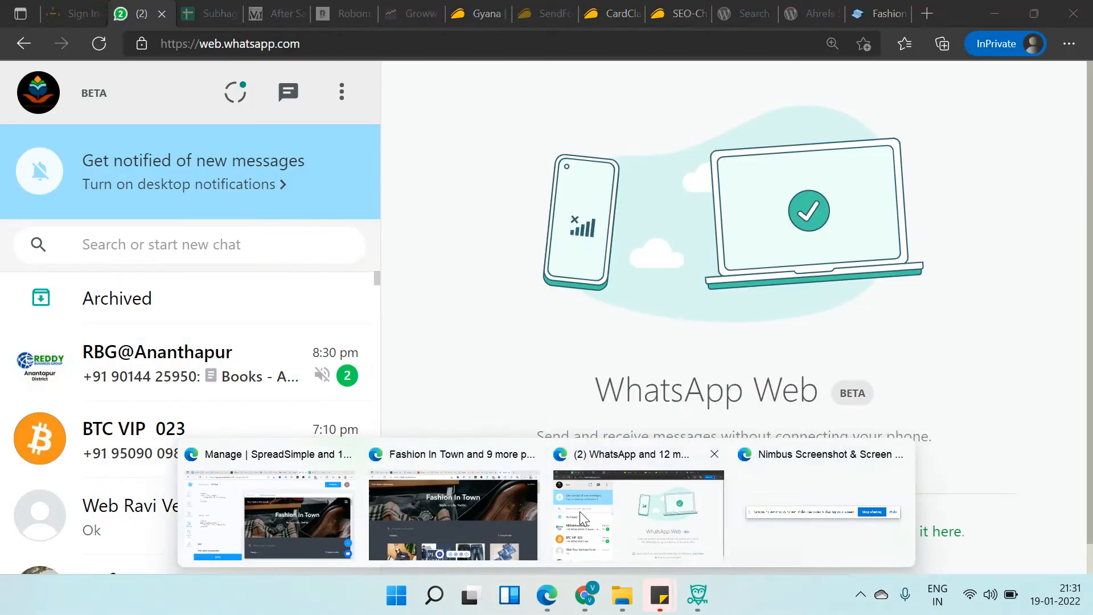
left_click(580, 512)
mouse_move(546, 592)
left_click(477, 541)
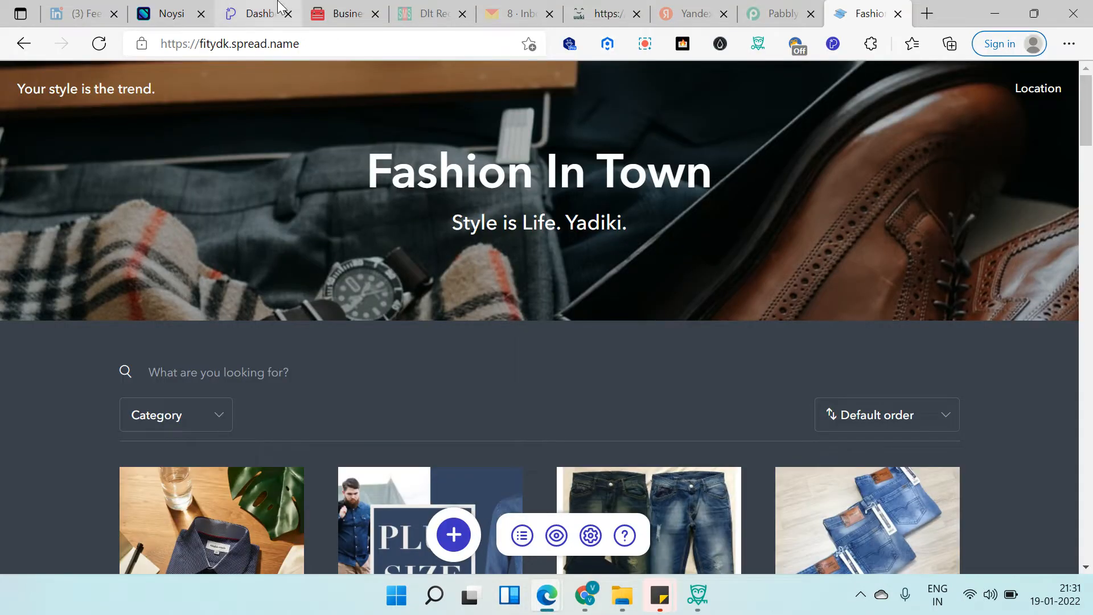
Return to the Popupular dashboard and open the list of sites
left_click(259, 13)
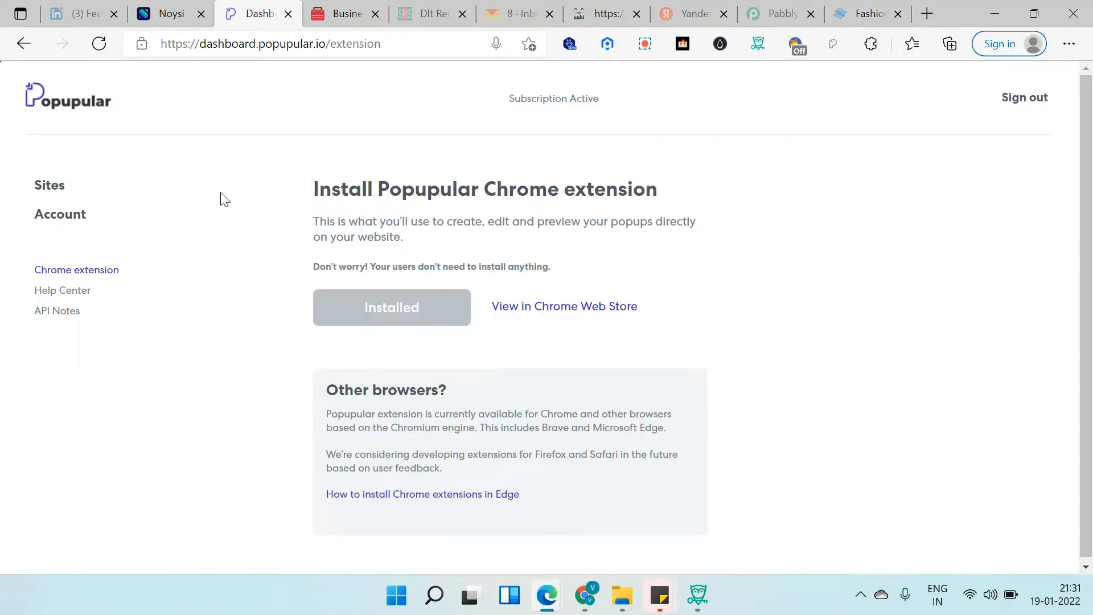
left_click(45, 191)
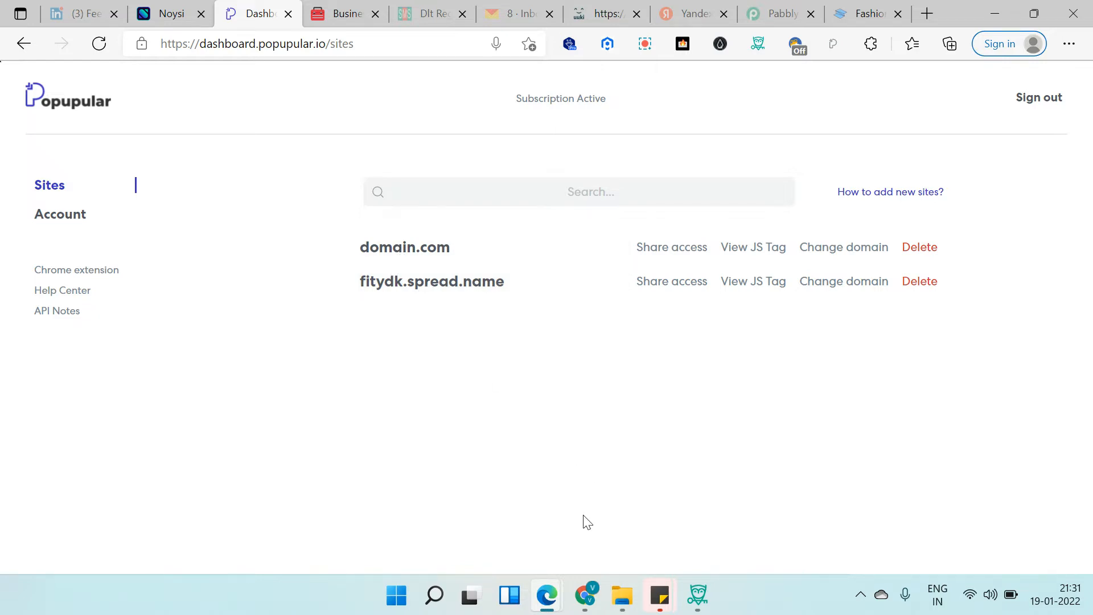
mouse_move(547, 596)
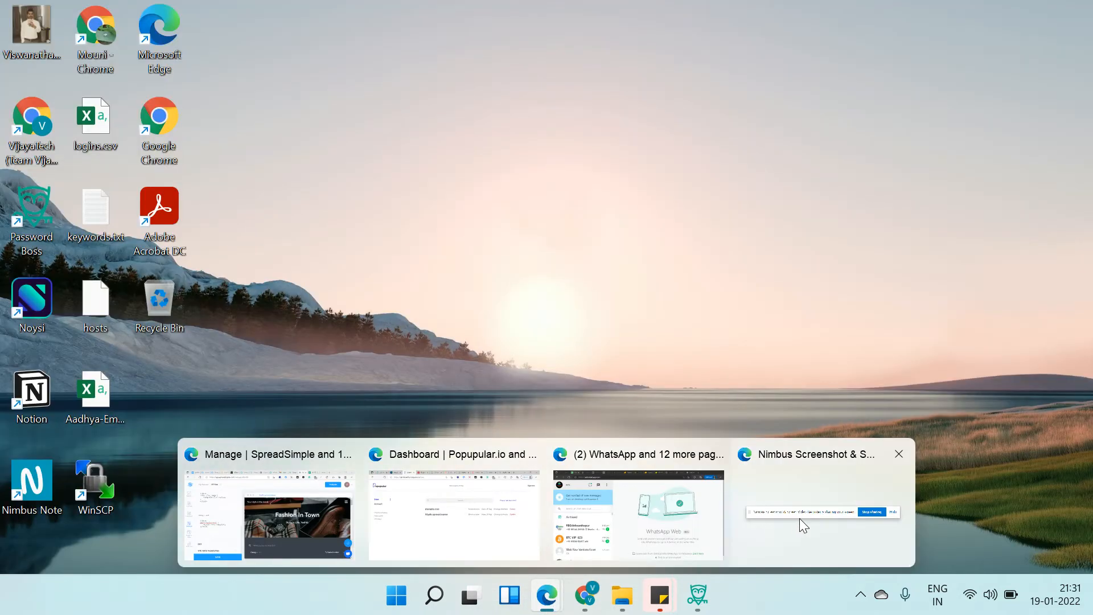
left_click(799, 518)
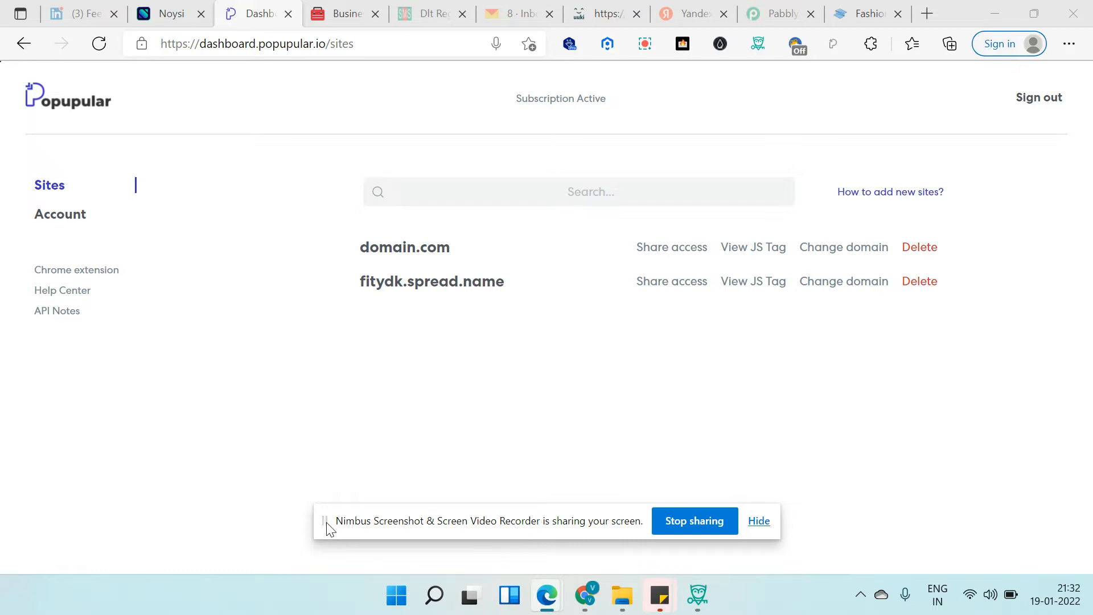
left_click(515, 382)
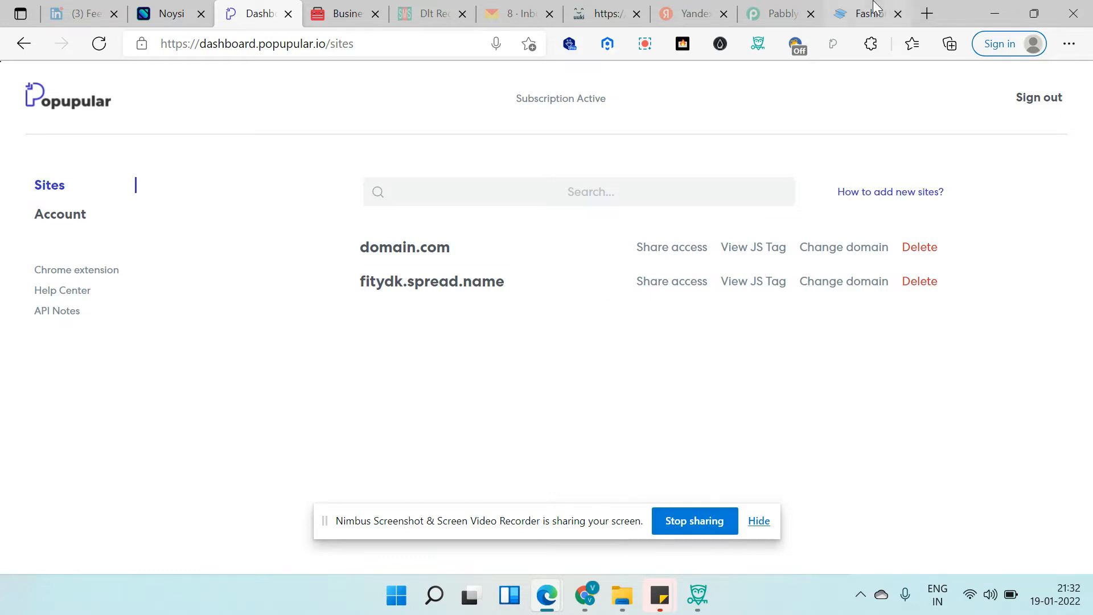
mouse_move(548, 593)
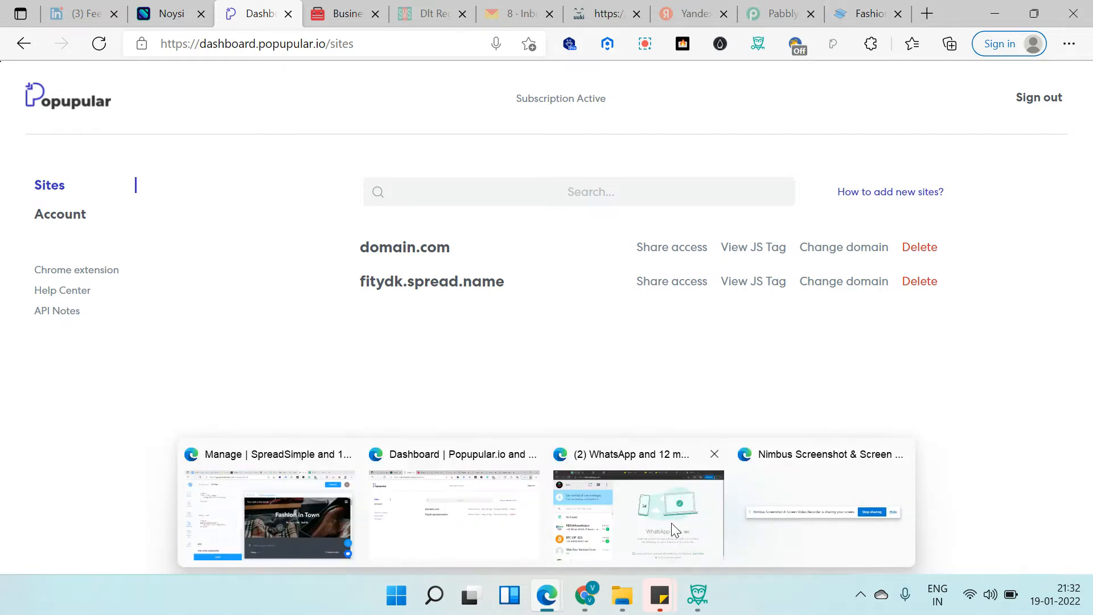
mouse_move(273, 529)
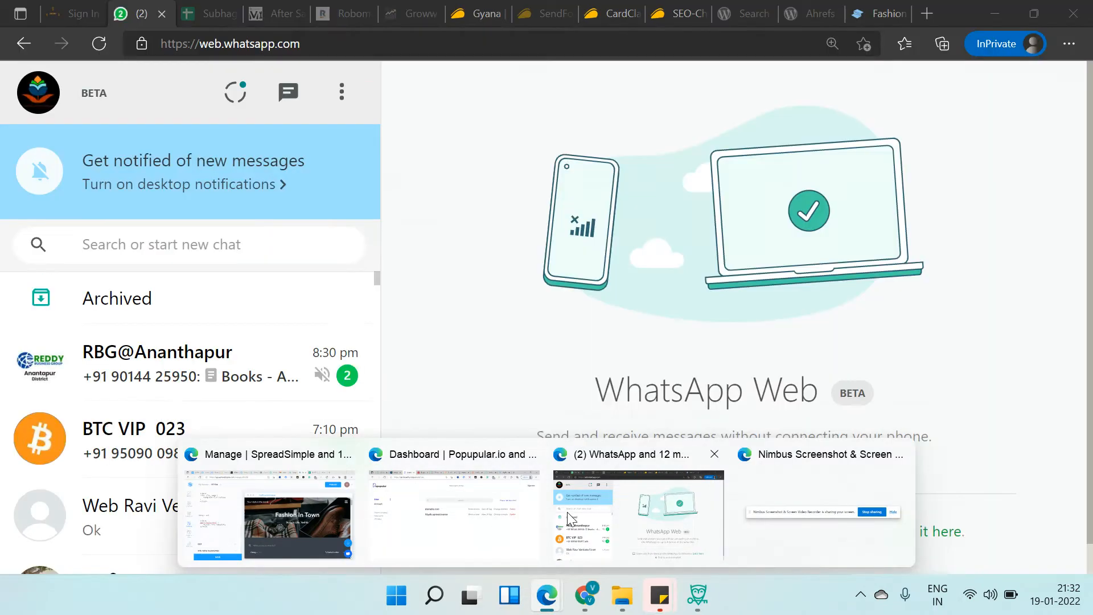
mouse_move(516, 518)
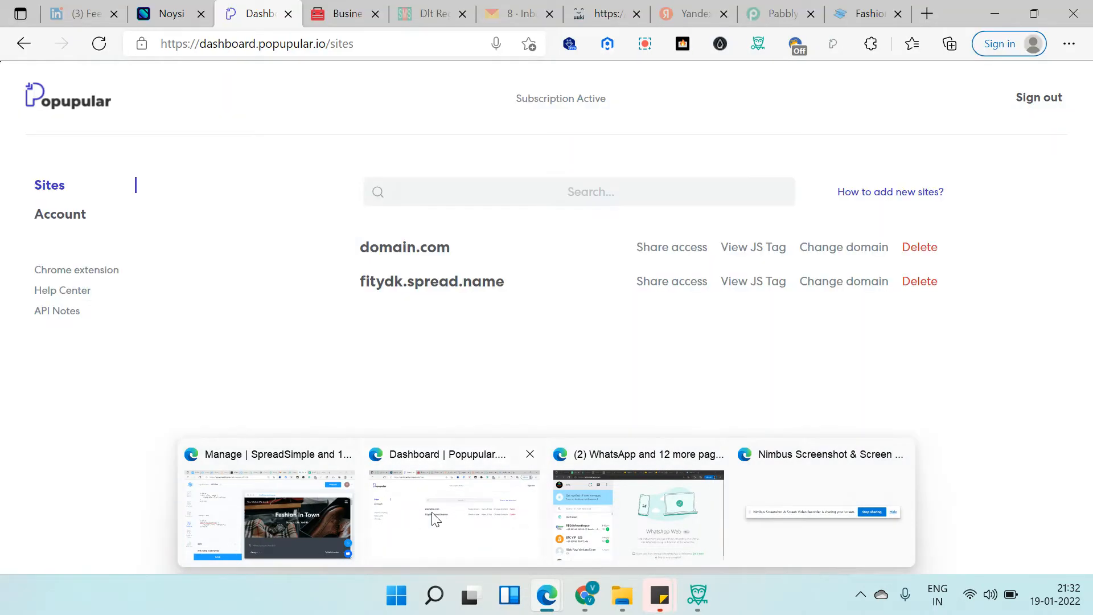
left_click(430, 515)
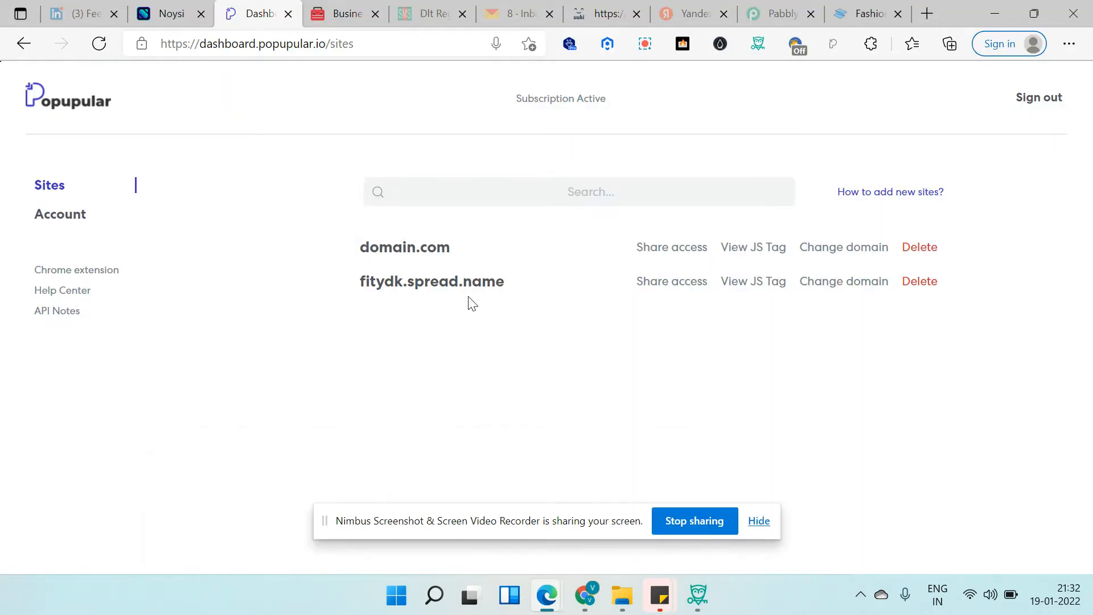
Display the Popupular JS tag for fitydk.spread.name and copy the whole snippet to the clipboard
left_click(769, 291)
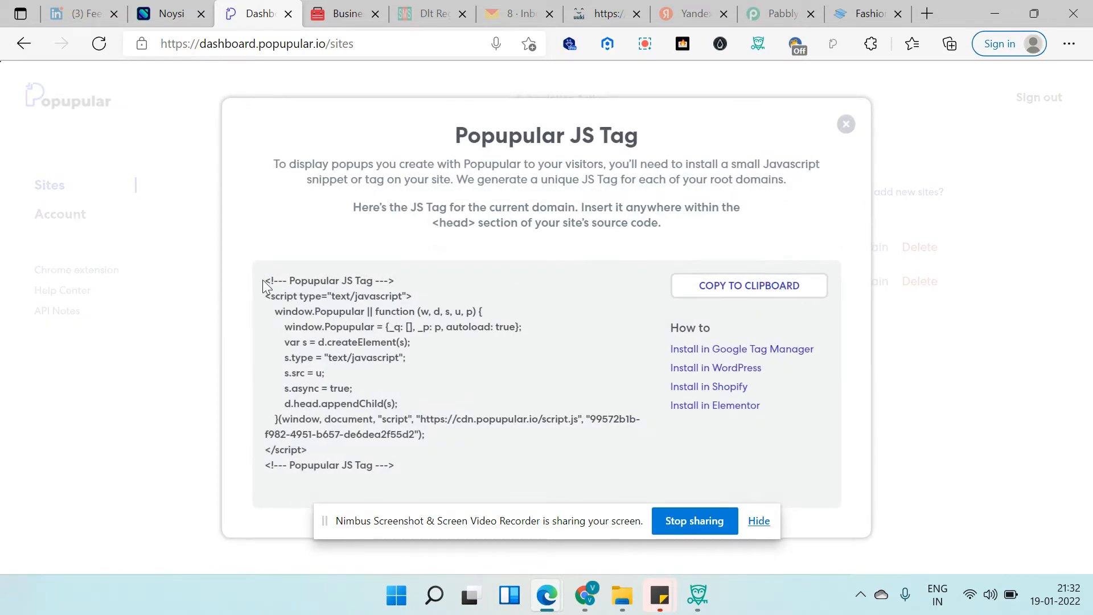
left_click_drag(262, 279, 409, 466)
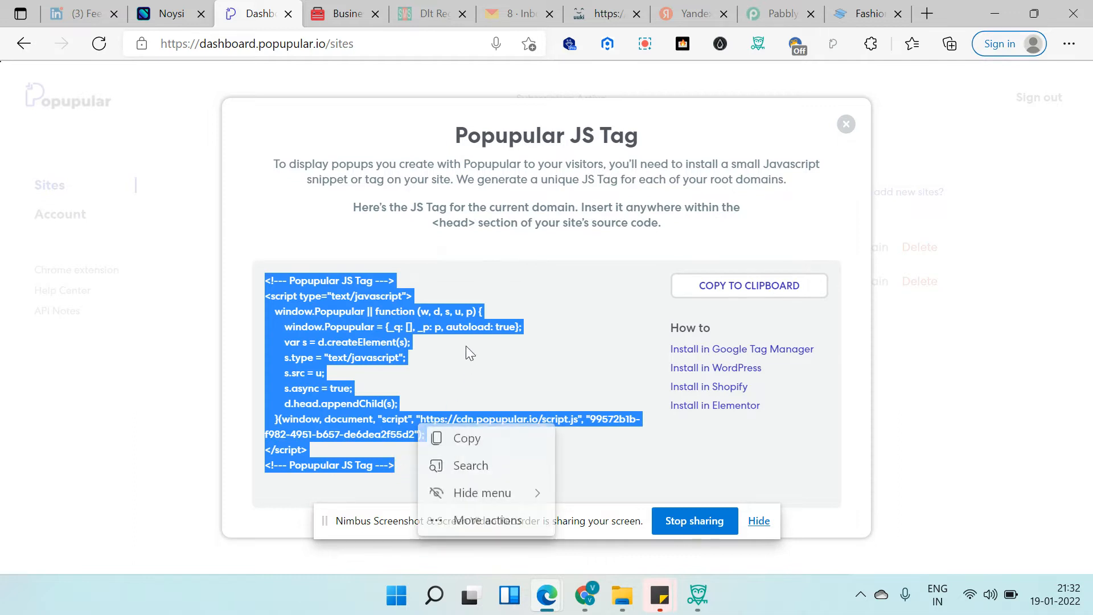
left_click(604, 266)
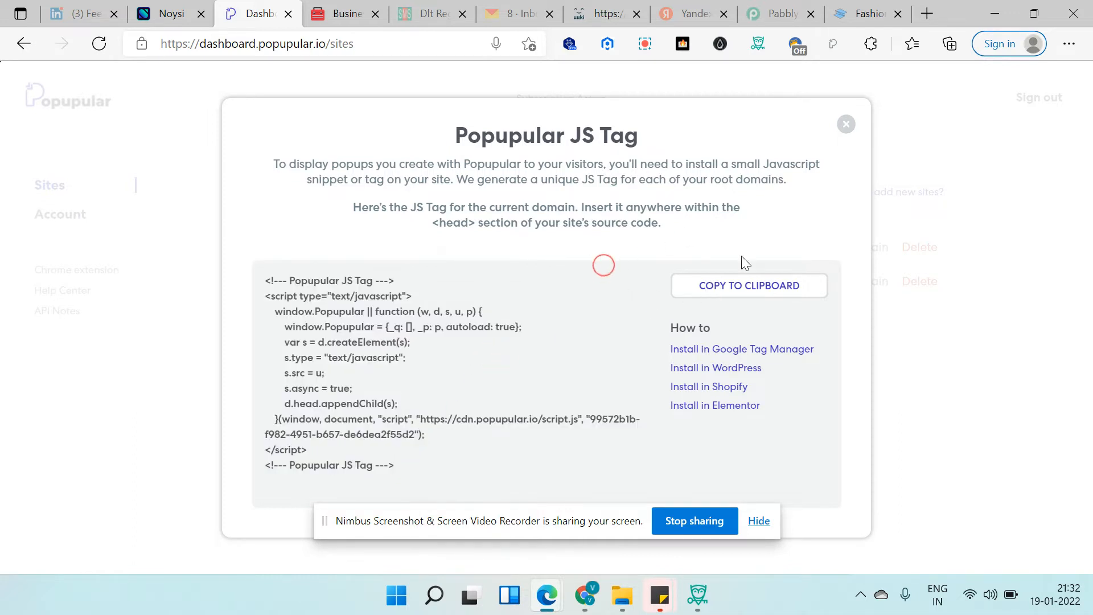
left_click(742, 286)
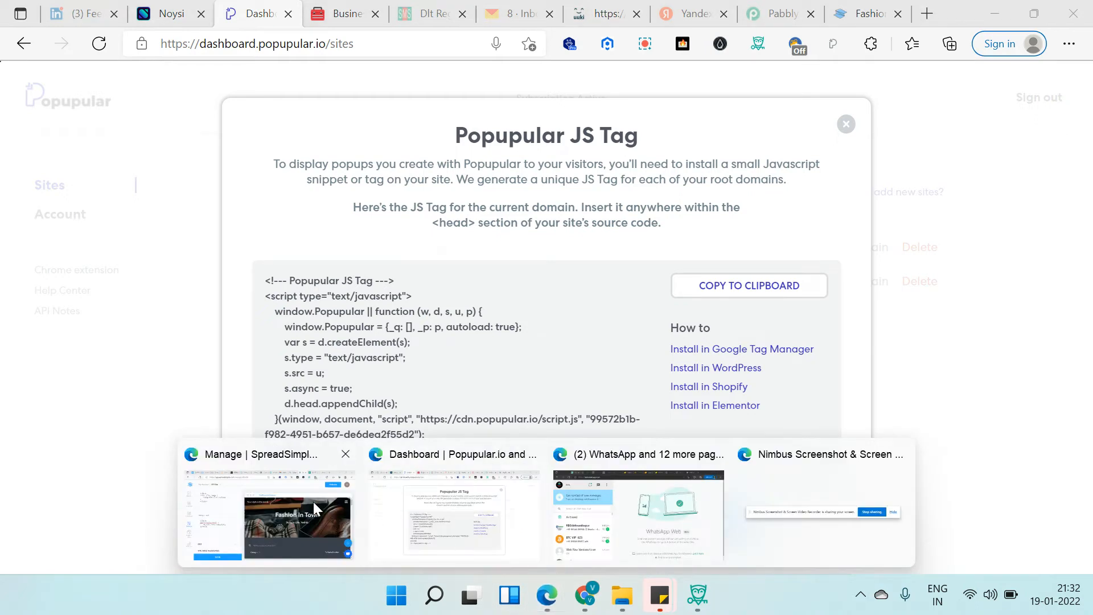
Switch to the FIT YDK site settings in SpreadSimple and paste the JS tag below the existing style in the end-of-body custom code
left_click(313, 501)
scroll(121, 299, "up", 10)
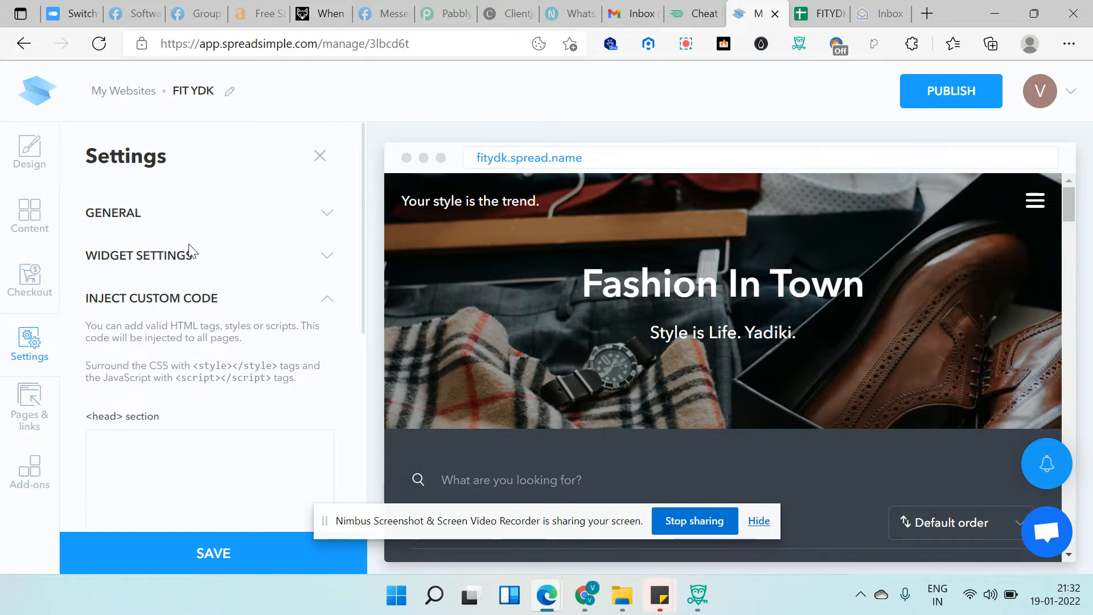
scroll(196, 230, "down", 1)
scroll(188, 226, "up", 1)
left_click(202, 303)
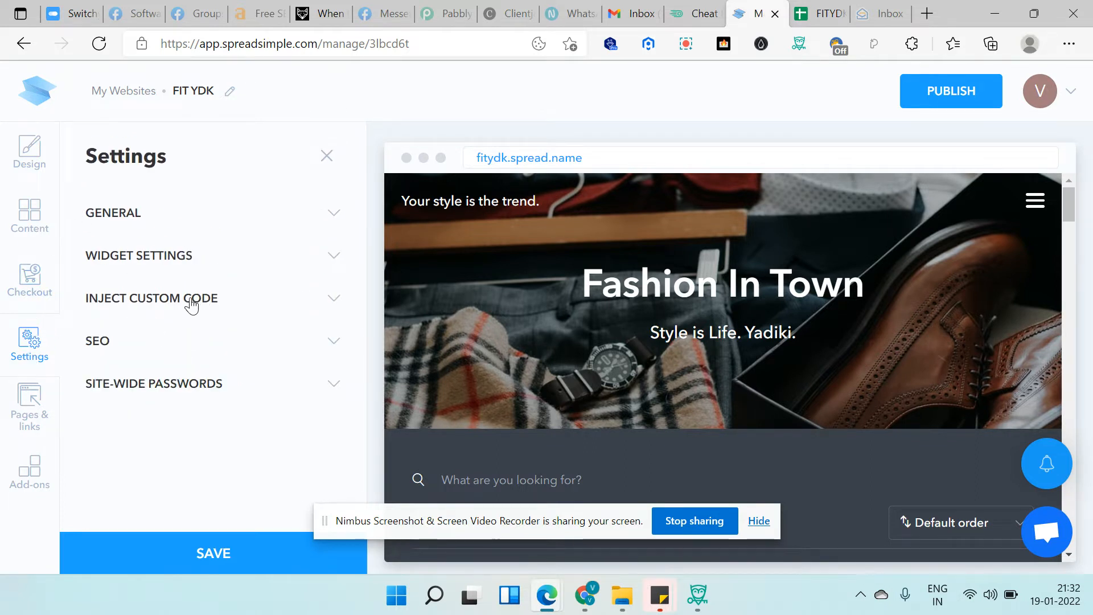
left_click(192, 302)
scroll(188, 300, "down", 3)
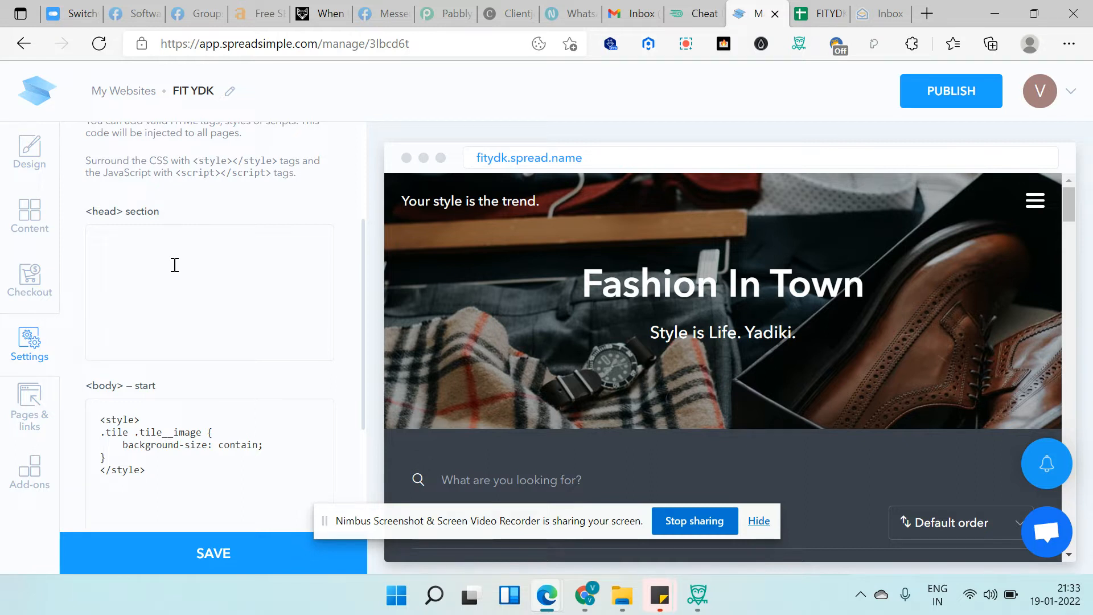
scroll(174, 265, "down", 3)
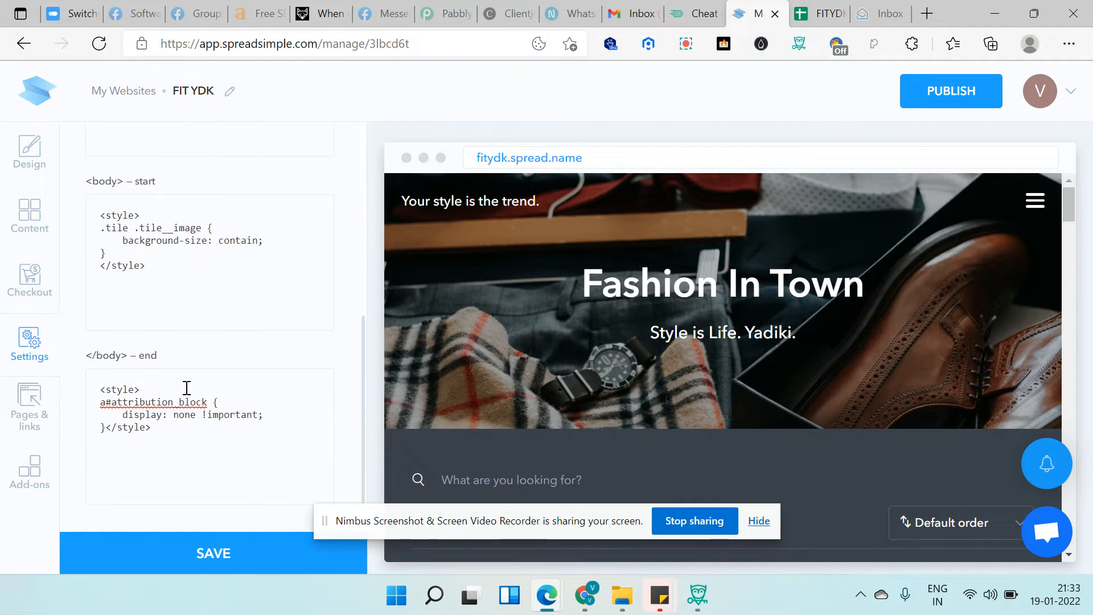
left_click(177, 435)
key("ctrl+v")
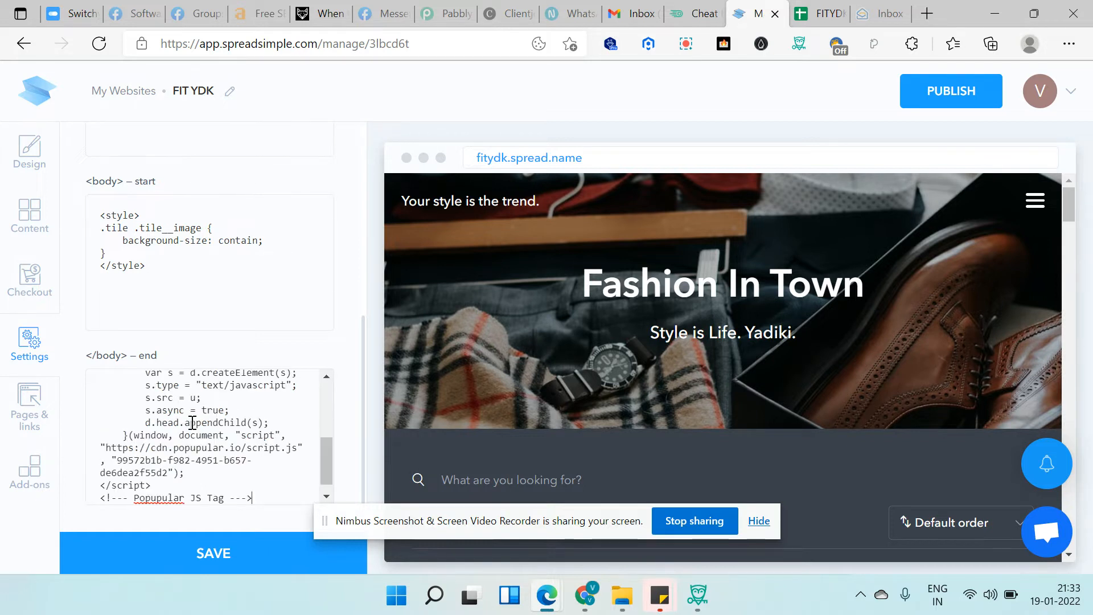
scroll(239, 427, "up", 1)
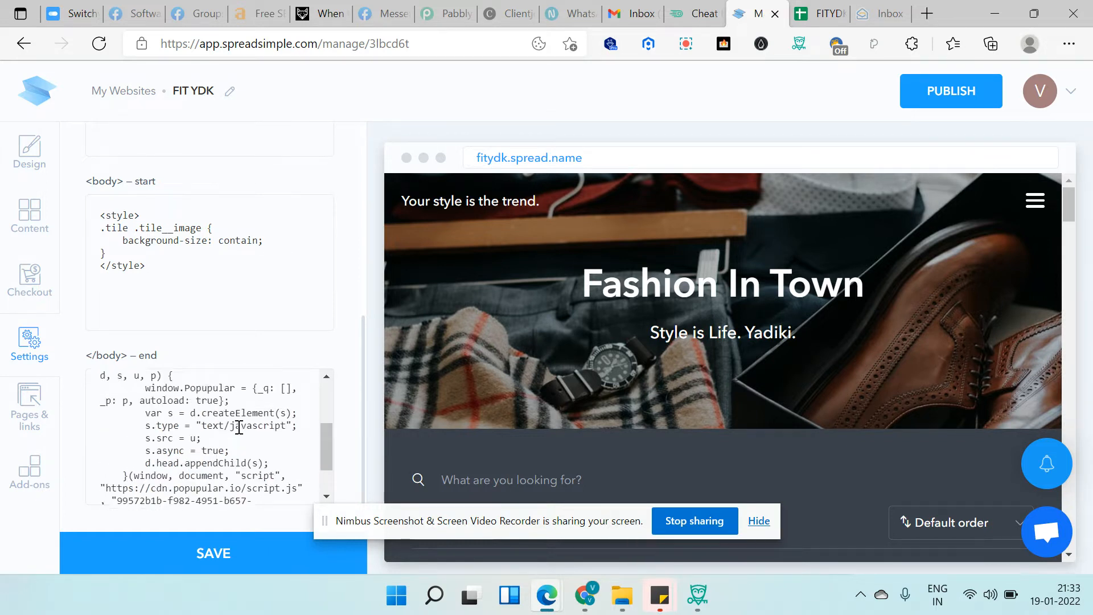
Save the FIT YDK website settings with the Popupular JS tag in the end-of-body custom code
scroll(239, 427, "up", 2)
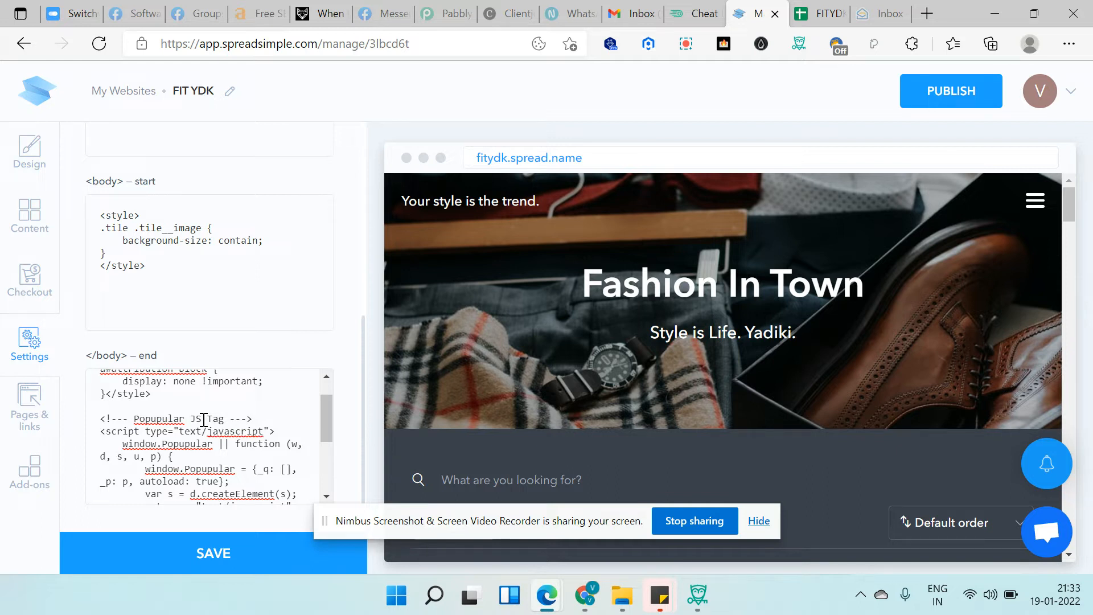
left_click(218, 553)
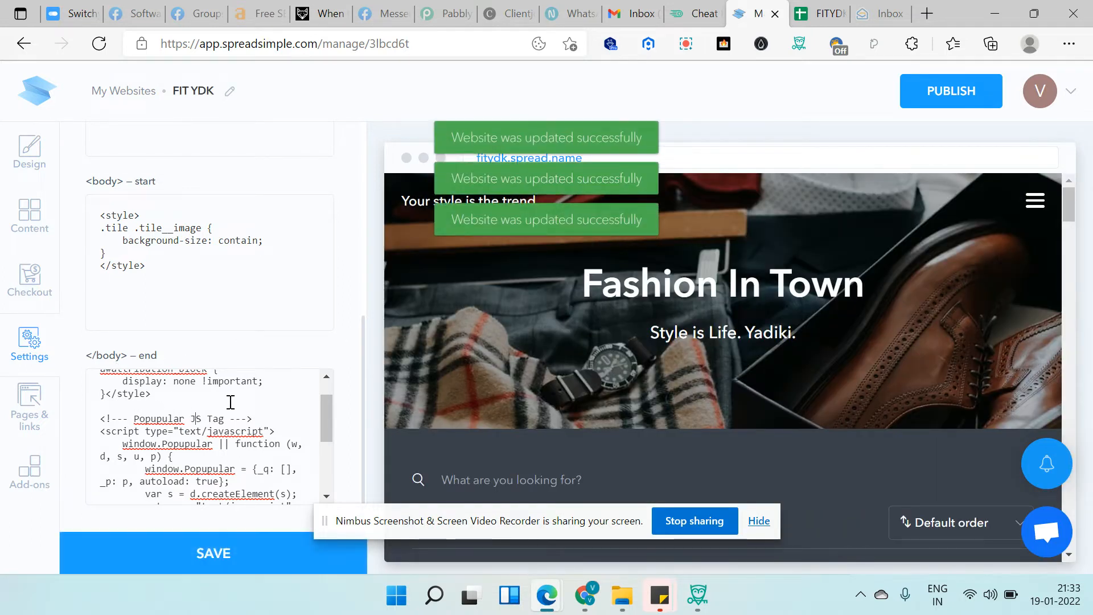
scroll(231, 402, "up", 5)
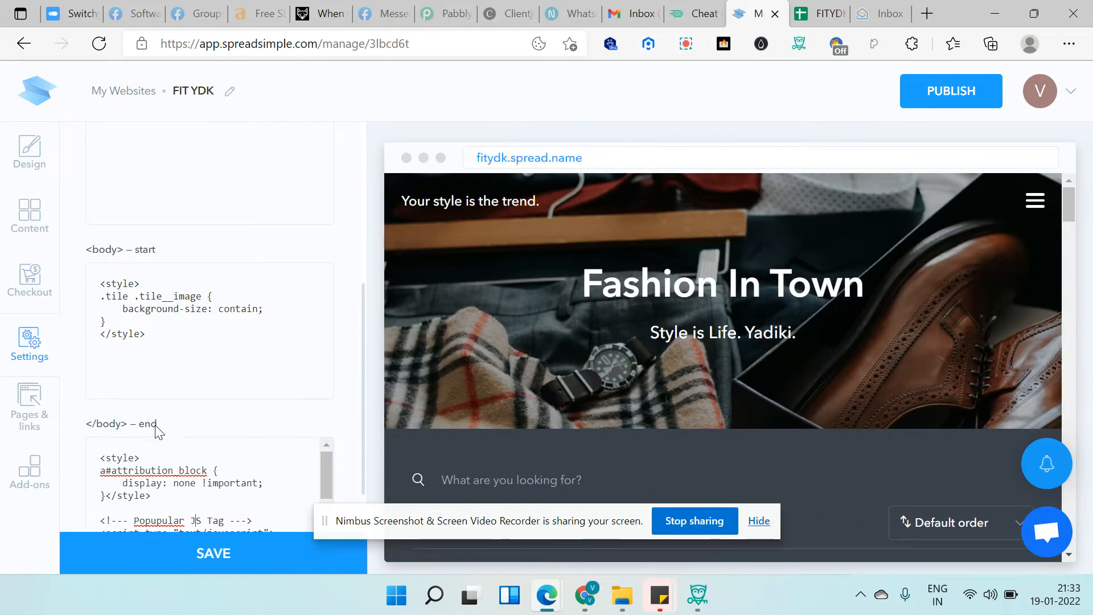
scroll(165, 410, "down", 5)
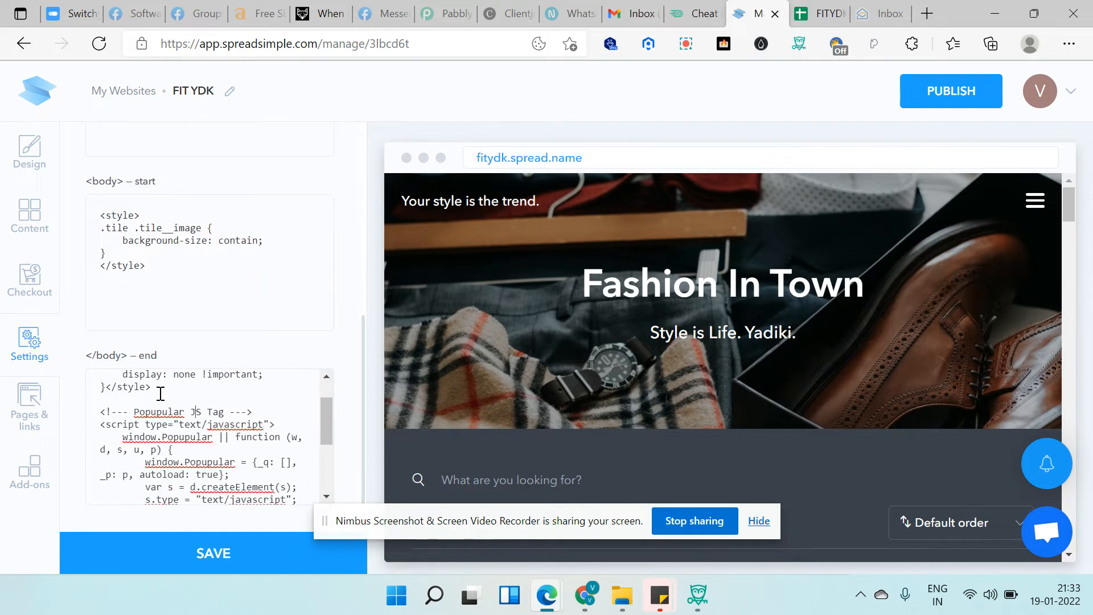
scroll(212, 325, "down", 3)
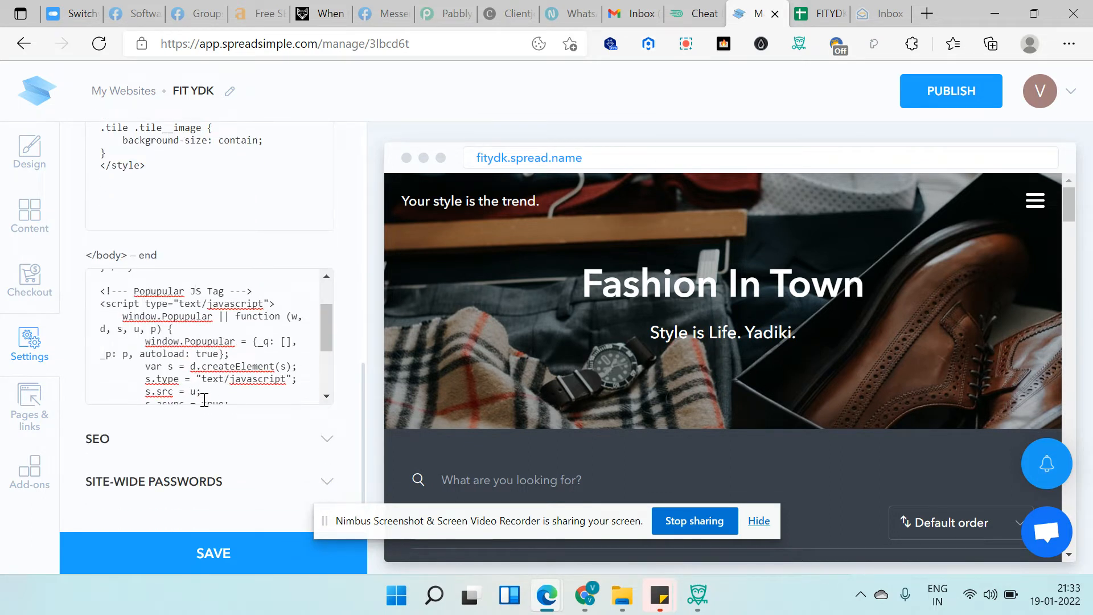
Publish the FIT YDK website and dismiss the publication dialog
left_click(928, 97)
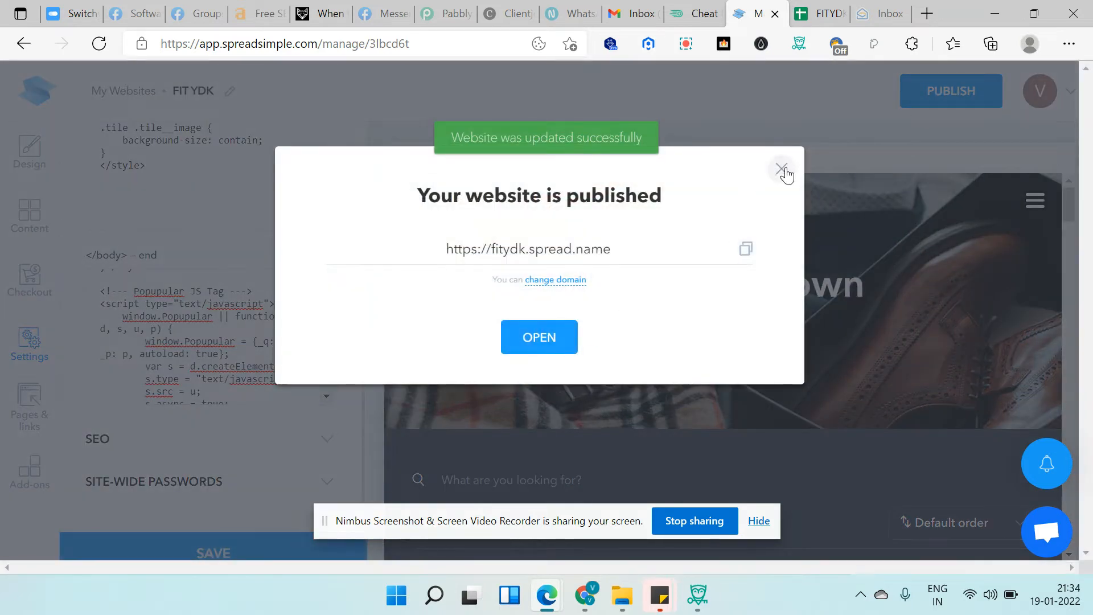
left_click(782, 170)
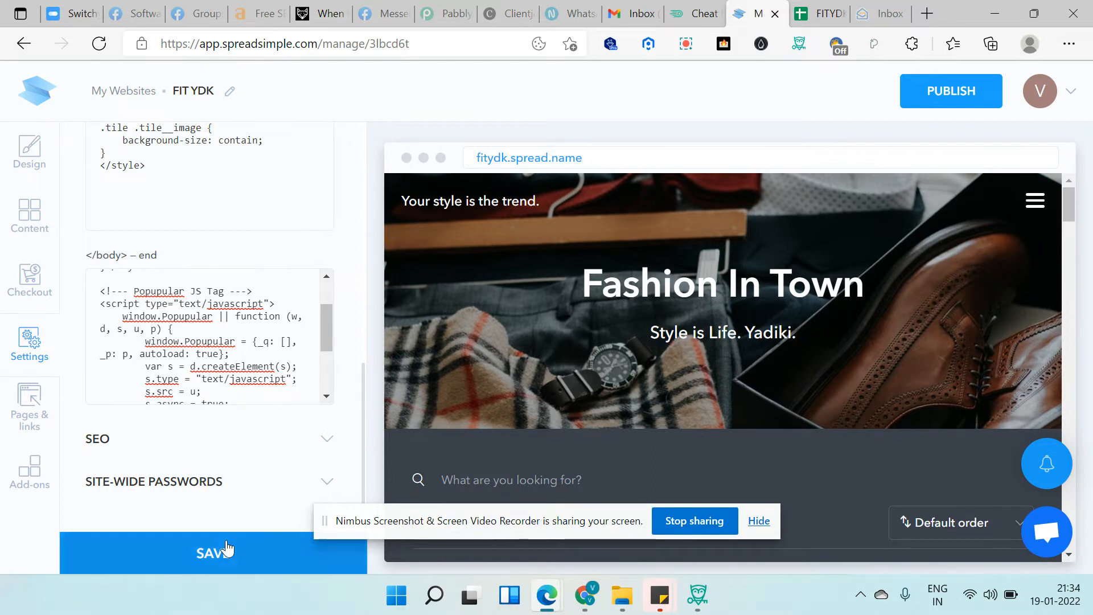
left_click(917, 104)
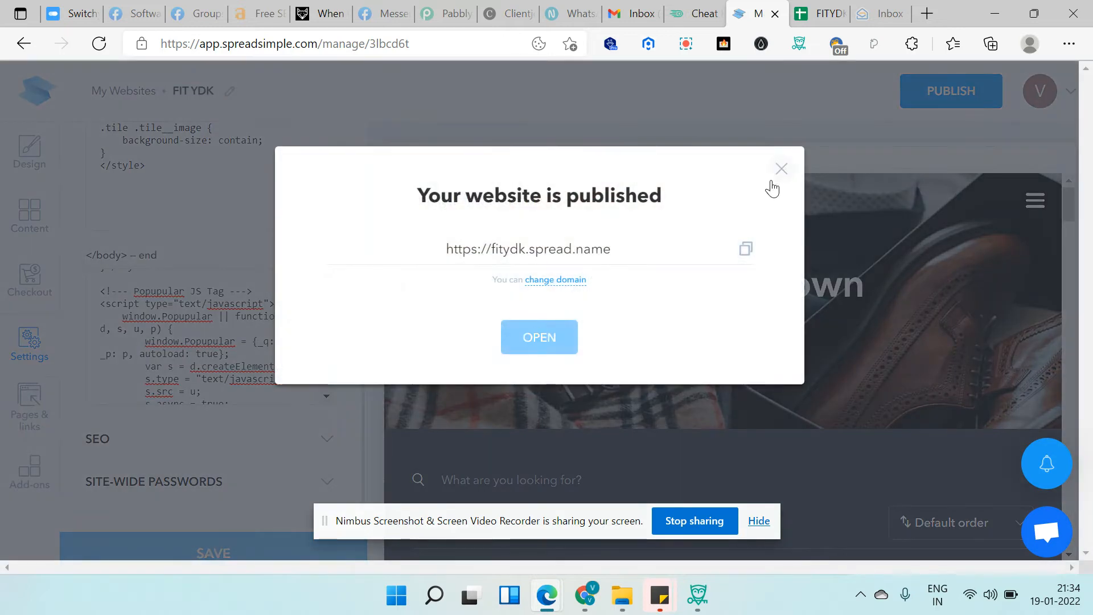
left_click(782, 169)
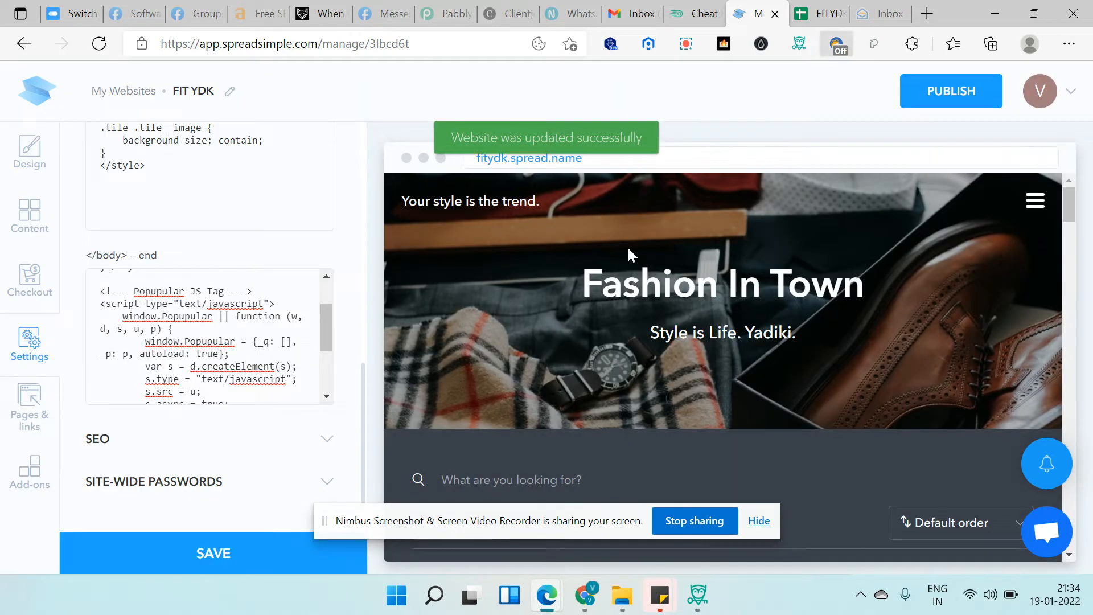
Switch to the live fitydk.spread.name page in the other browser window and hide the screen-sharing notice covering the Popupular toolbar
mouse_move(550, 590)
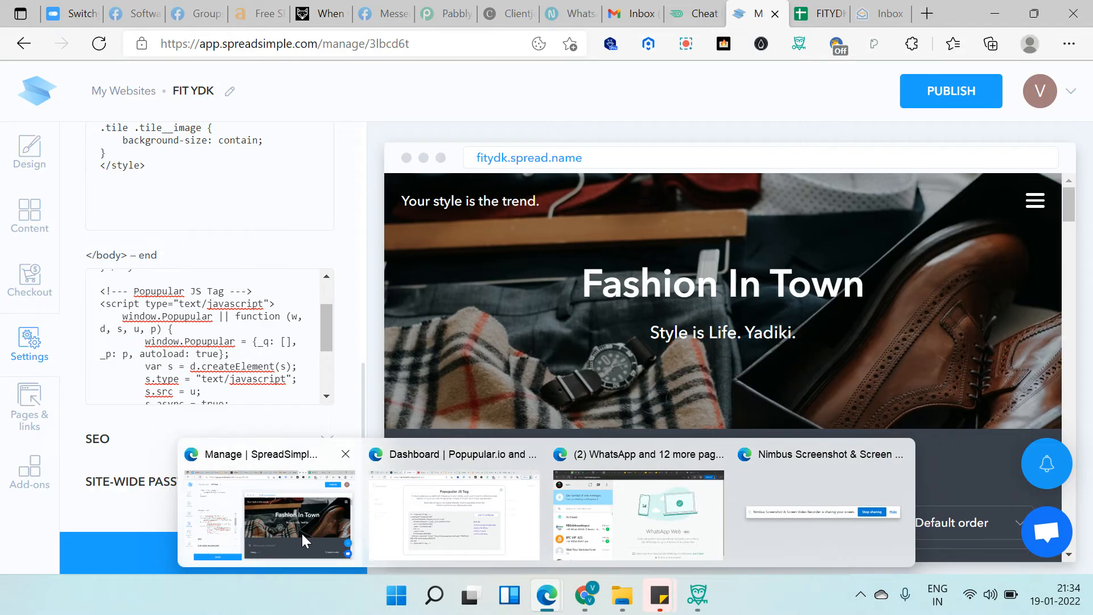
left_click(301, 532)
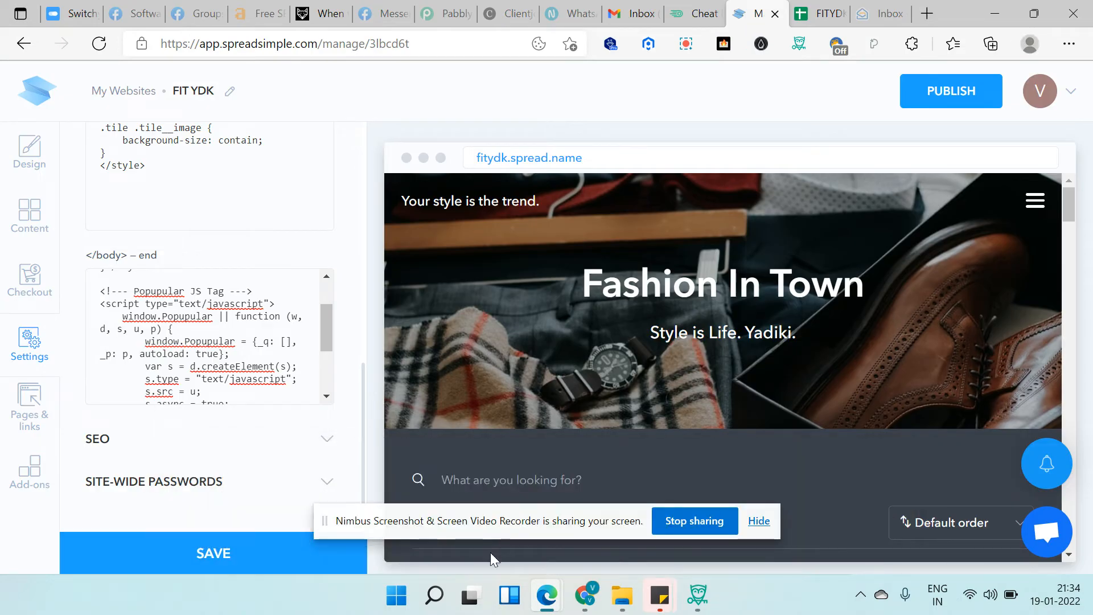
mouse_move(545, 593)
left_click(462, 513)
left_click(858, 23)
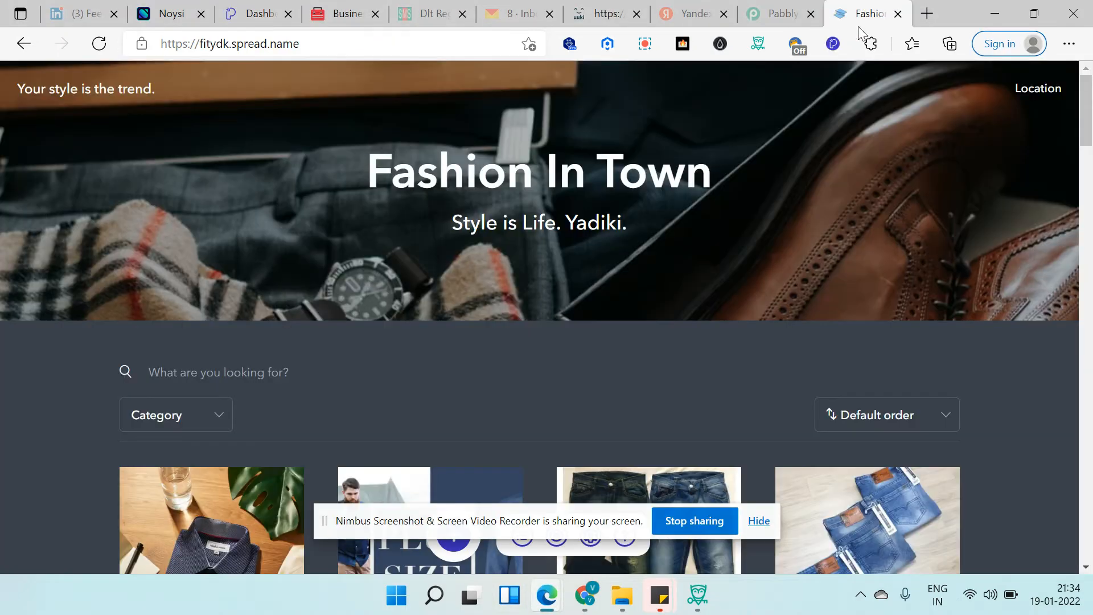
scroll(518, 454, "down", 3)
scroll(503, 440, "up", 3)
left_click(758, 522)
scroll(456, 494, "down", 4)
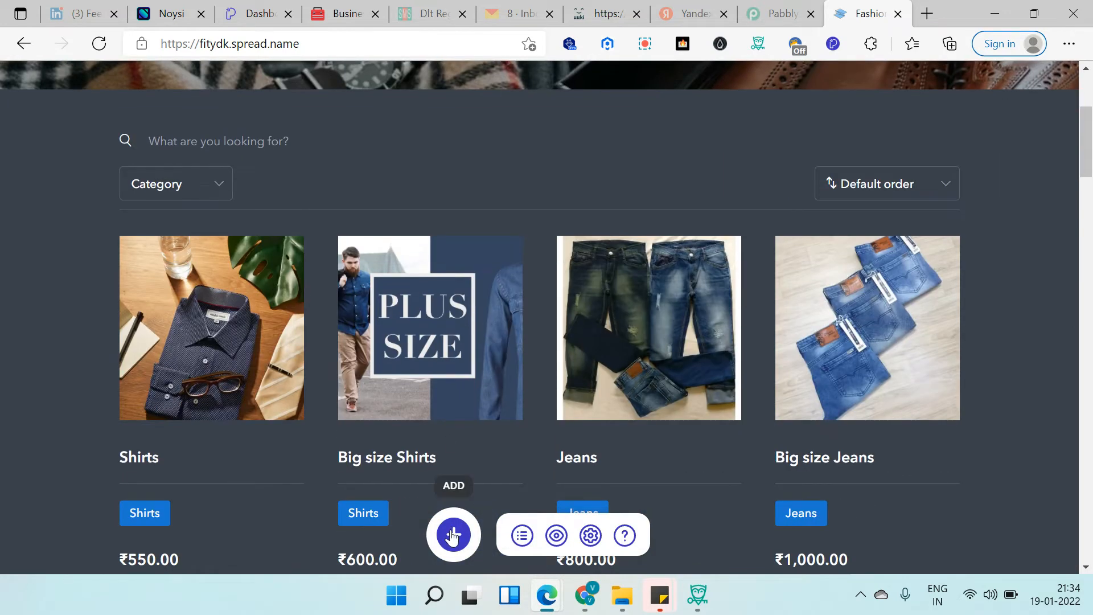
Start adding a Popupular element and examine the list of available content types, from web pages and images to forms, videos and calendars
left_click(453, 535)
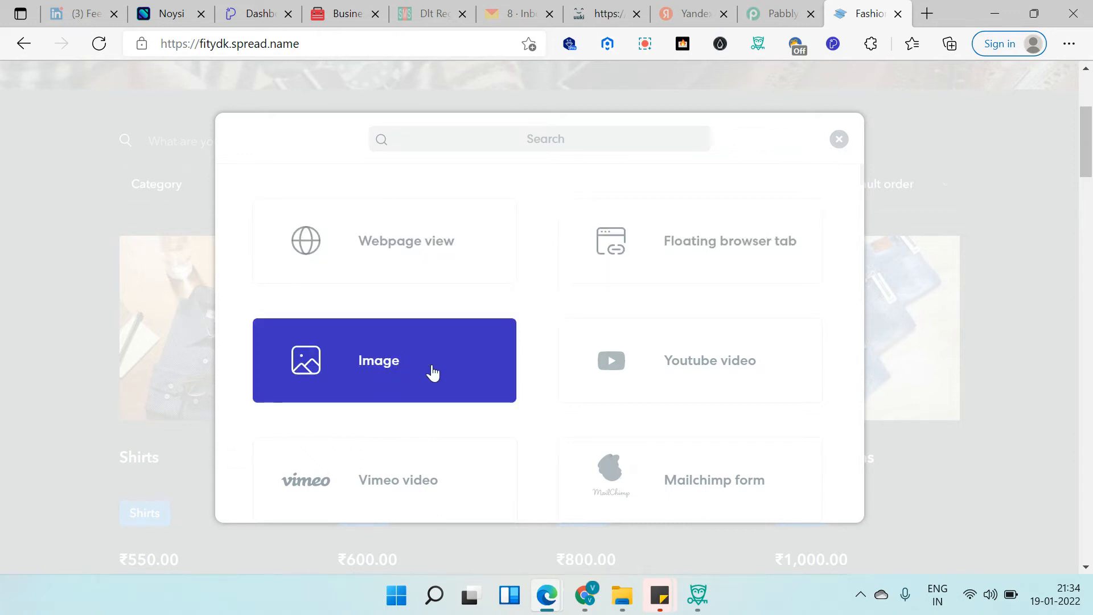
scroll(670, 447, "down", 4)
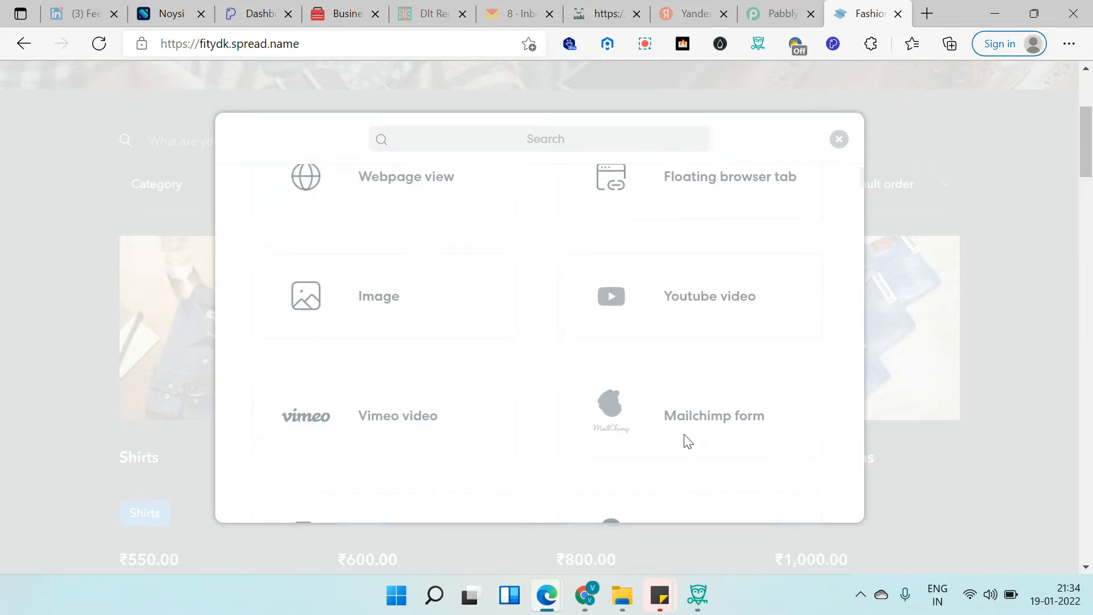
scroll(399, 370, "down", 1)
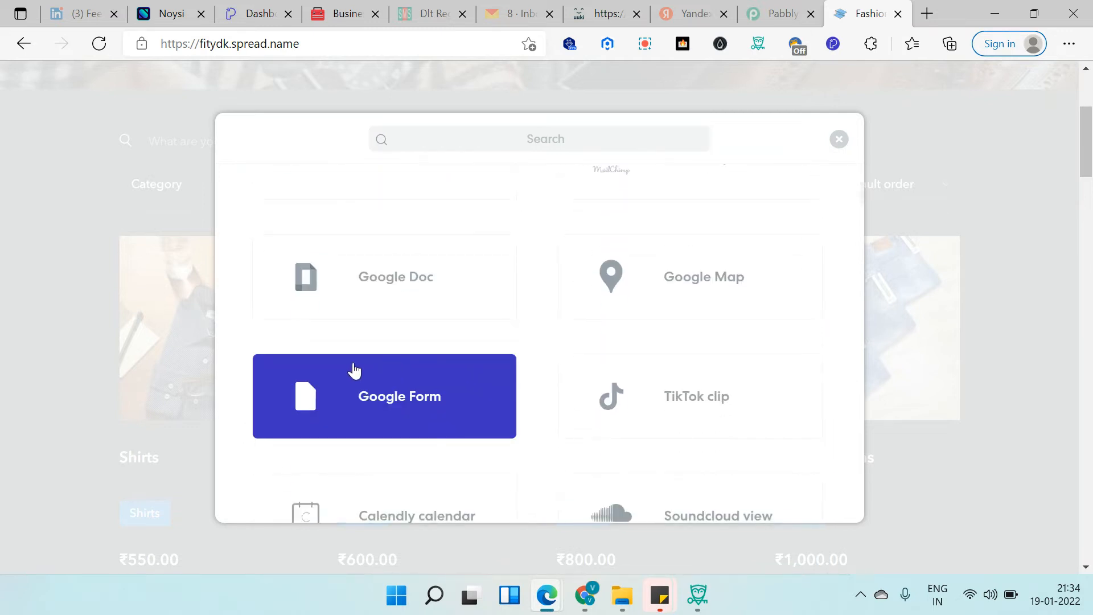
scroll(638, 331, "down", 2)
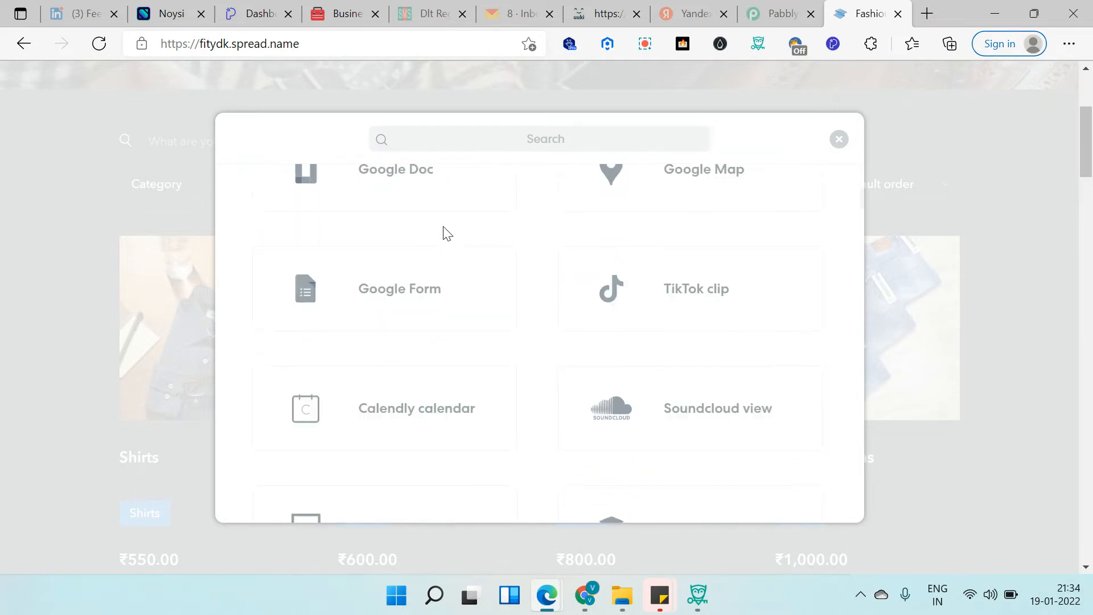
scroll(439, 232, "up", 1)
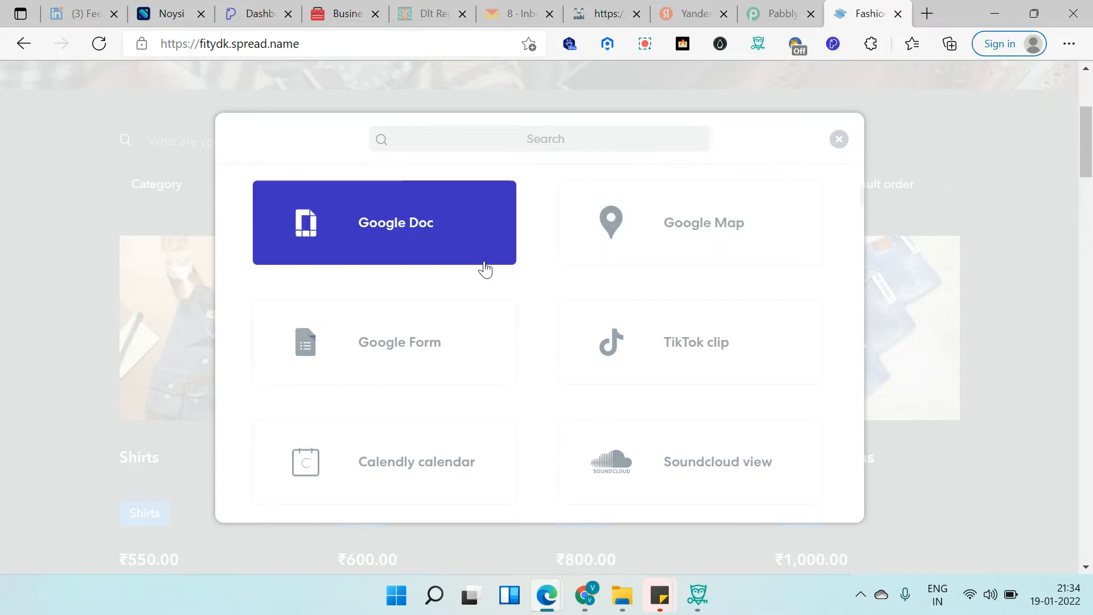
scroll(669, 260, "down", 1)
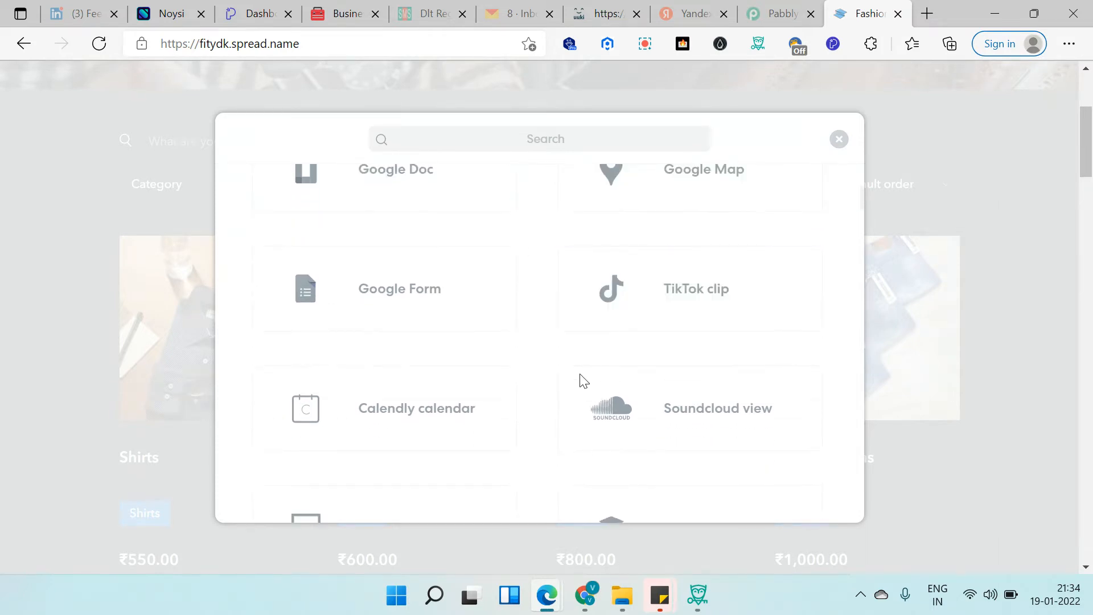
scroll(551, 407, "down", 1)
scroll(599, 417, "down", 2)
scroll(604, 417, "down", 2)
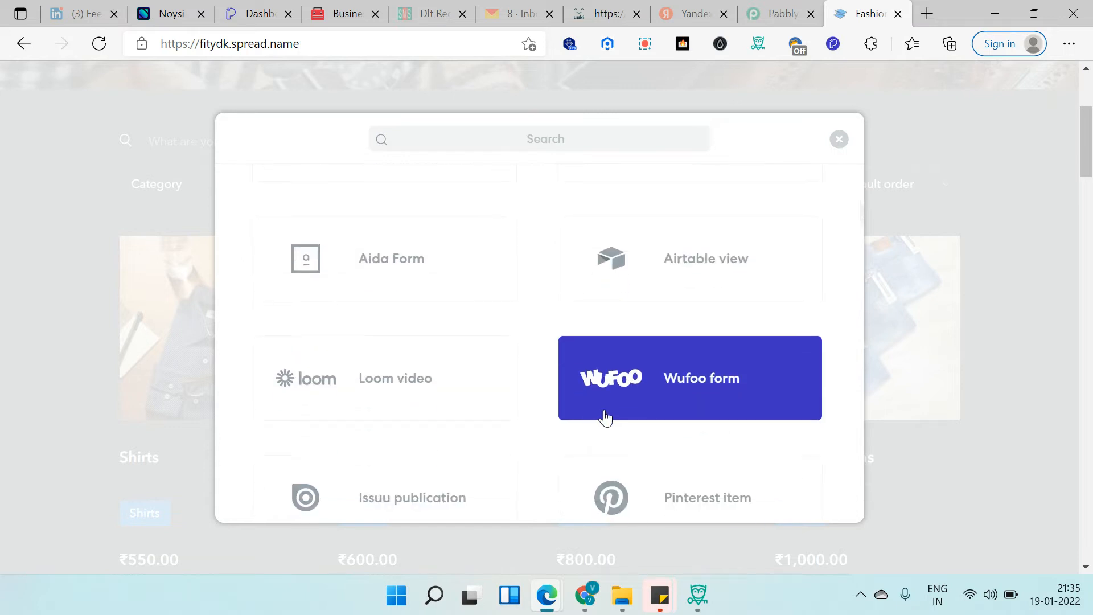
scroll(626, 398, "down", 3)
scroll(683, 317, "up", 9)
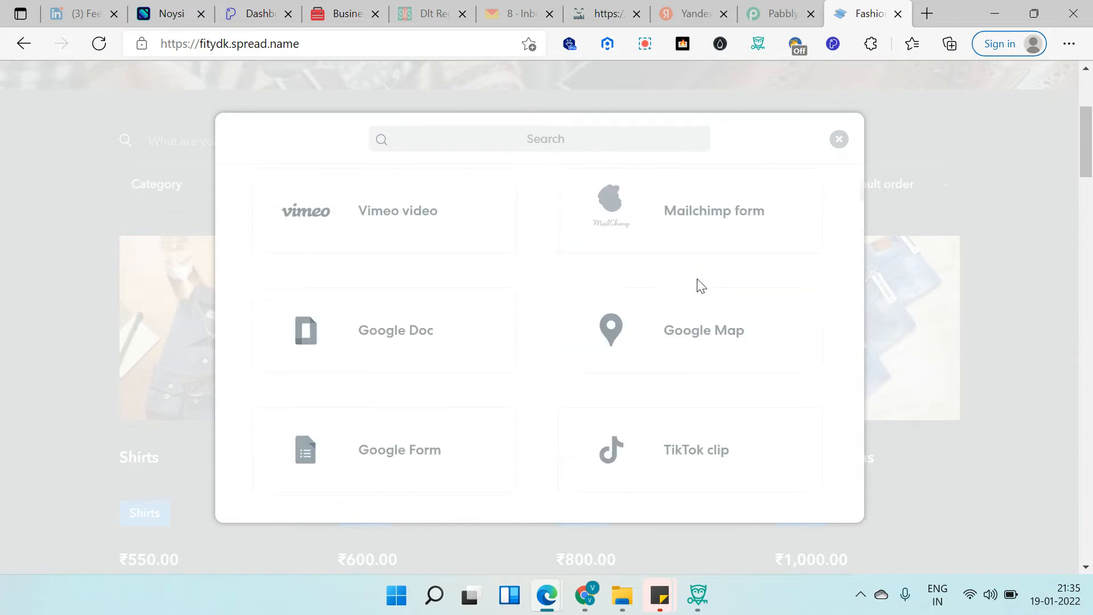
scroll(662, 339, "down", 10)
scroll(644, 336, "down", 5)
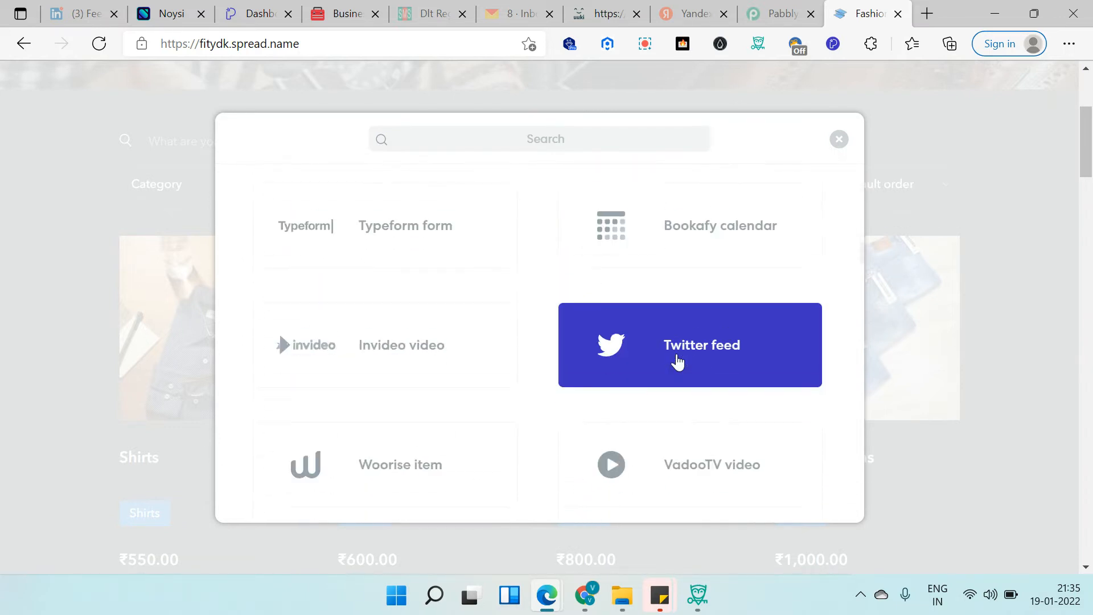
scroll(569, 371, "down", 3)
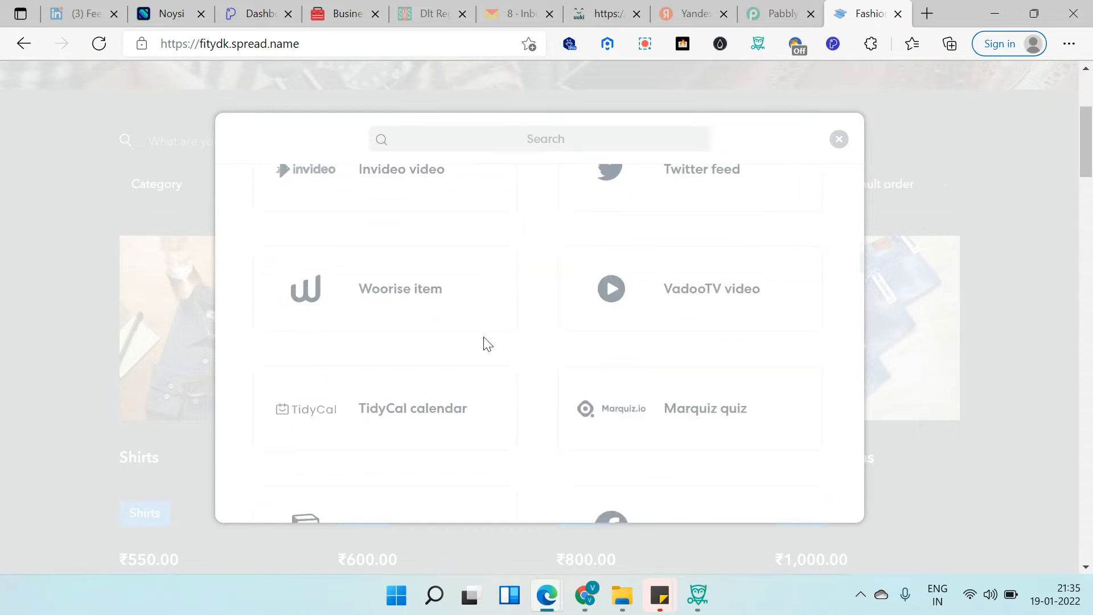
scroll(487, 343, "down", 5)
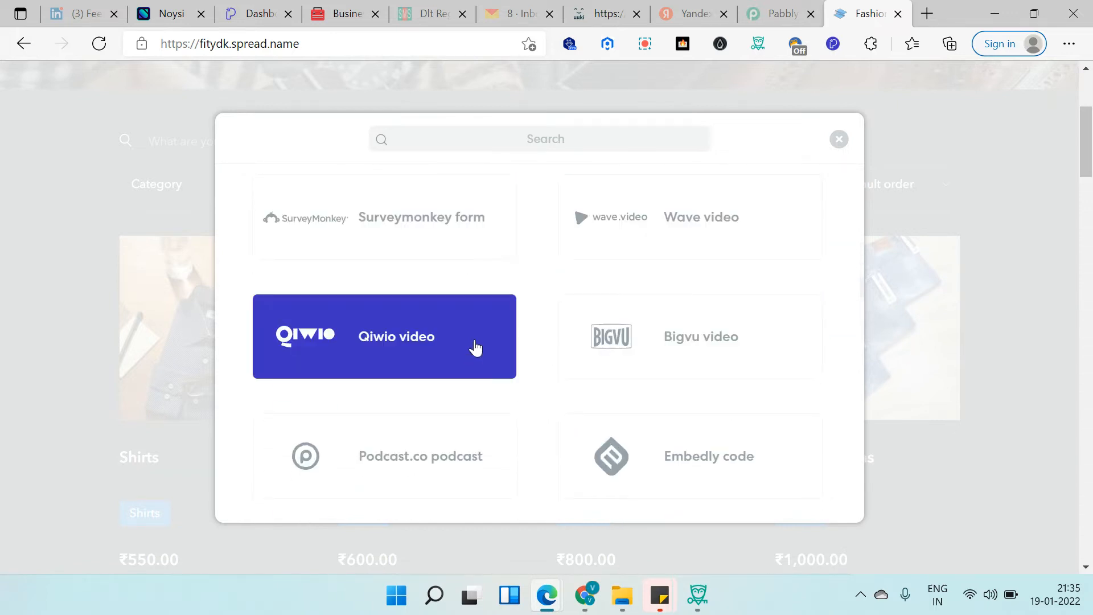
scroll(518, 317, "down", 3)
scroll(478, 306, "up", 6)
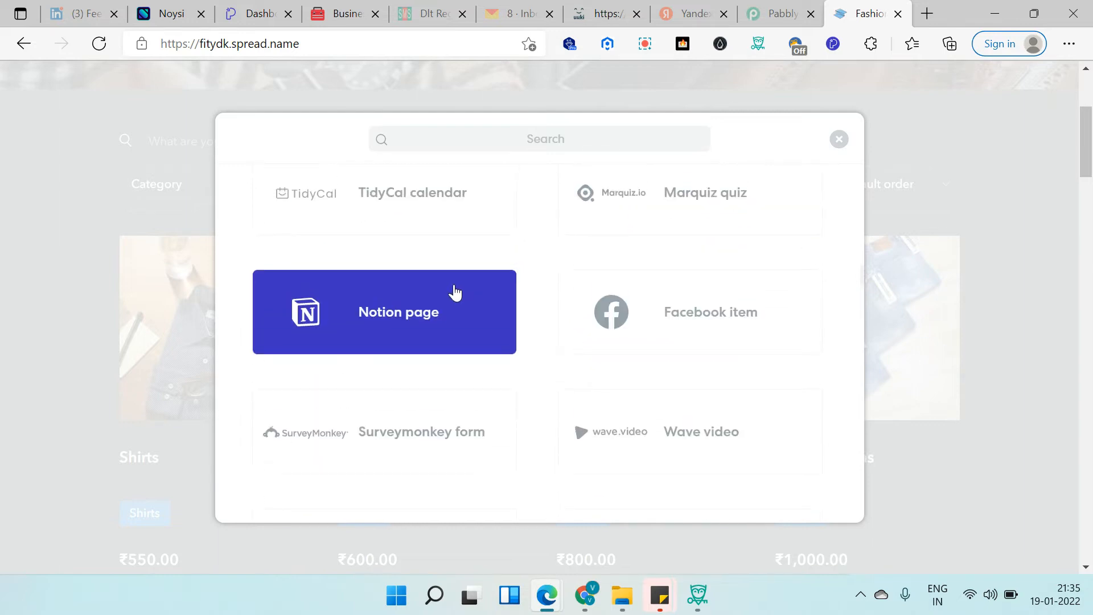
scroll(726, 320, "down", 3)
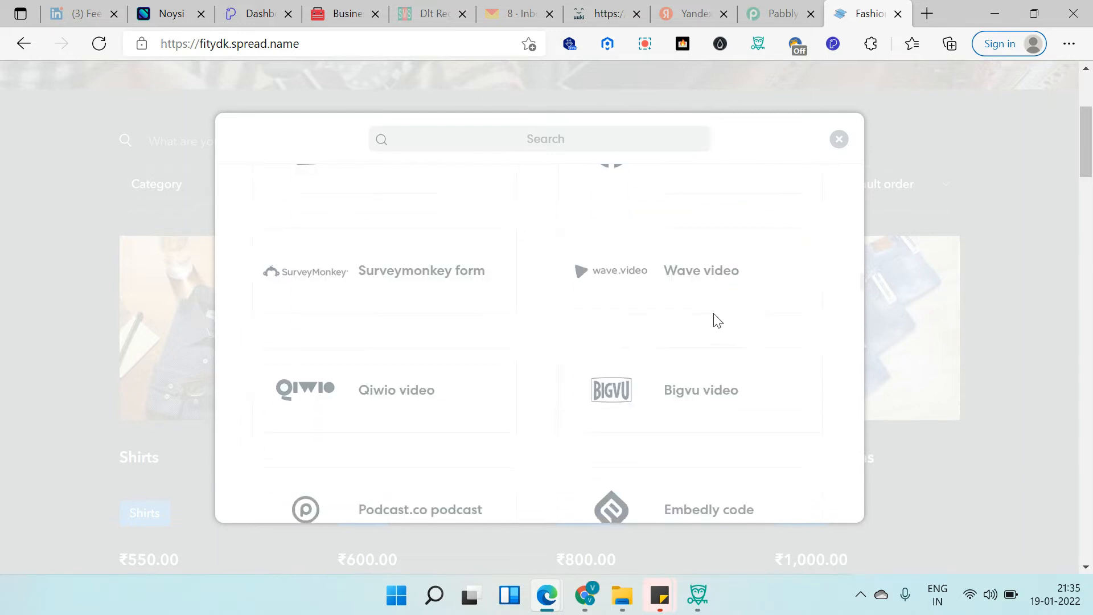
scroll(717, 321, "down", 5)
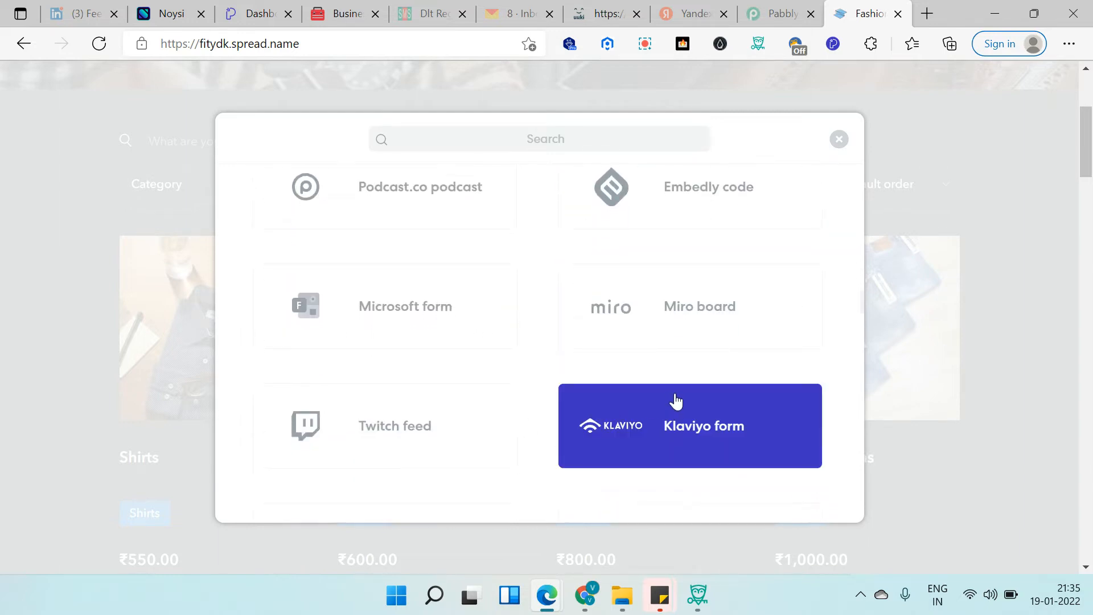
scroll(667, 370, "down", 7)
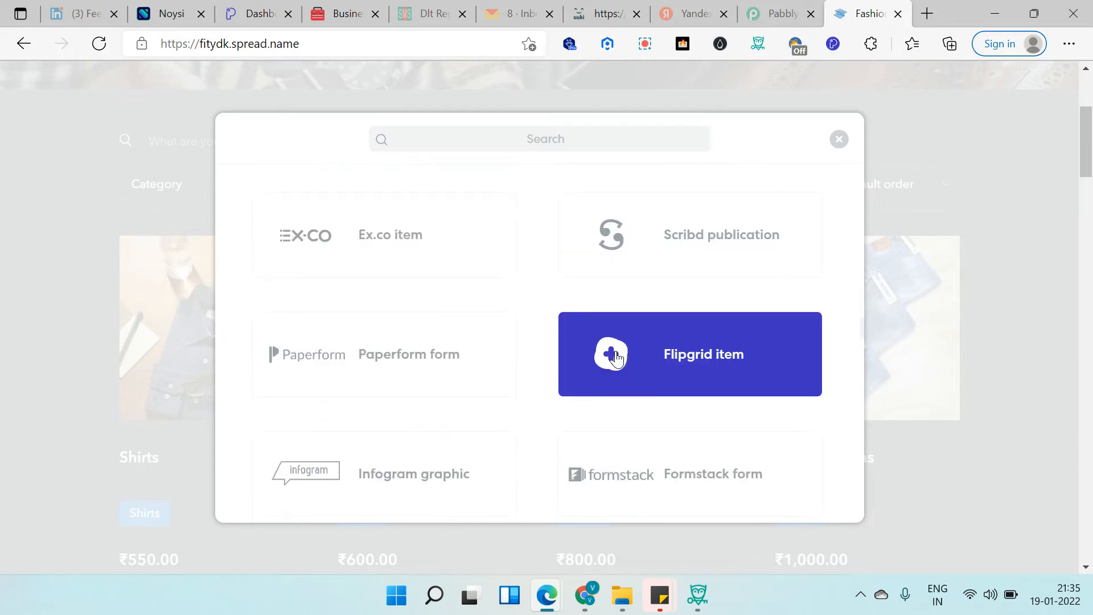
scroll(616, 359, "down", 3)
scroll(536, 366, "down", 2)
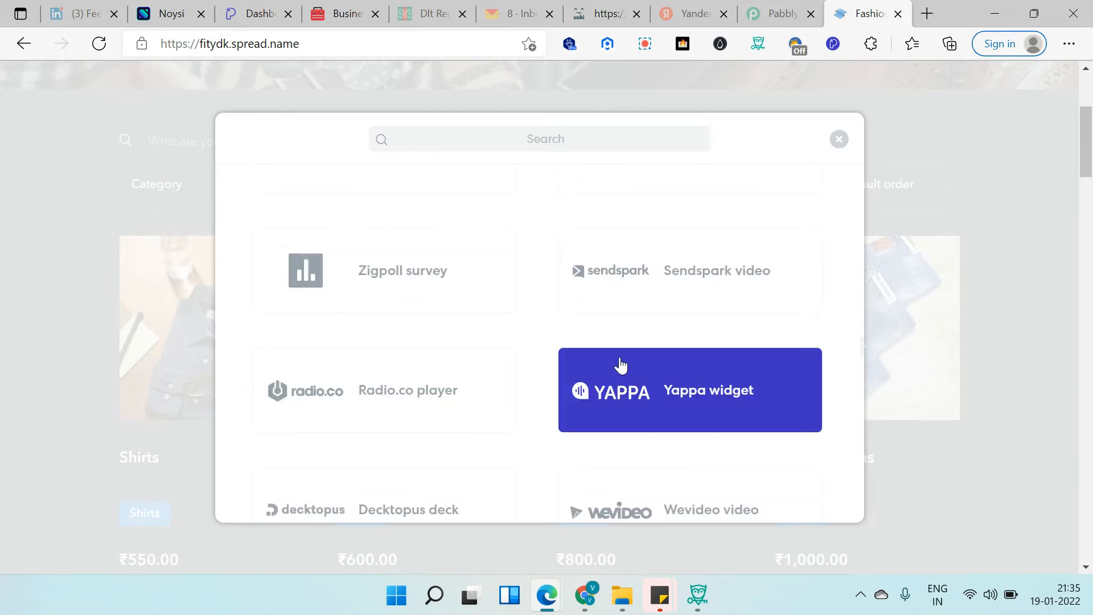
scroll(621, 365, "down", 3)
scroll(621, 373, "up", 20)
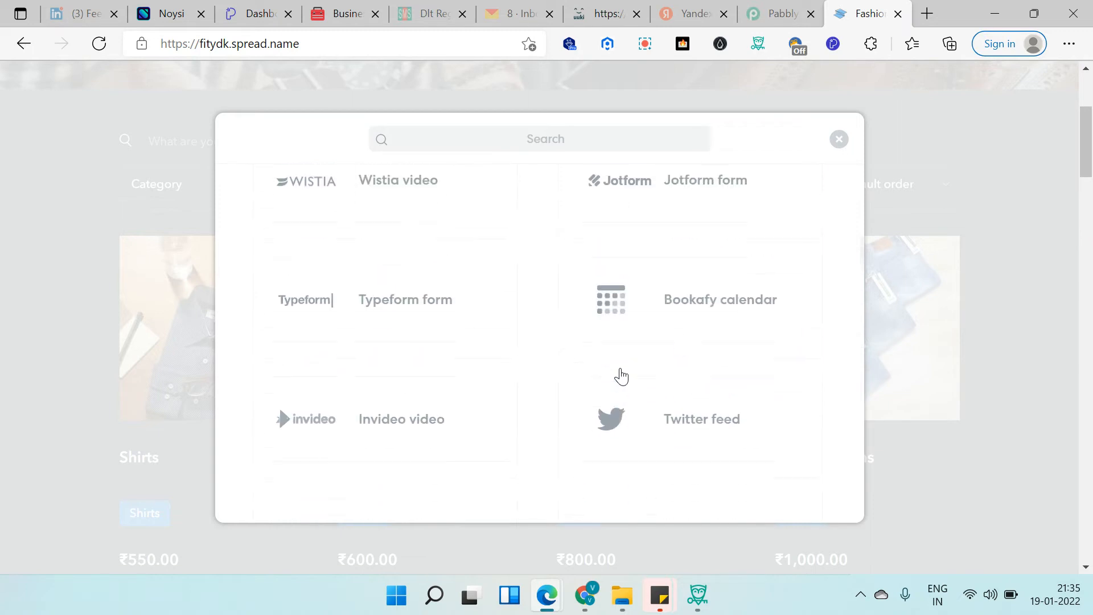
scroll(621, 377, "up", 6)
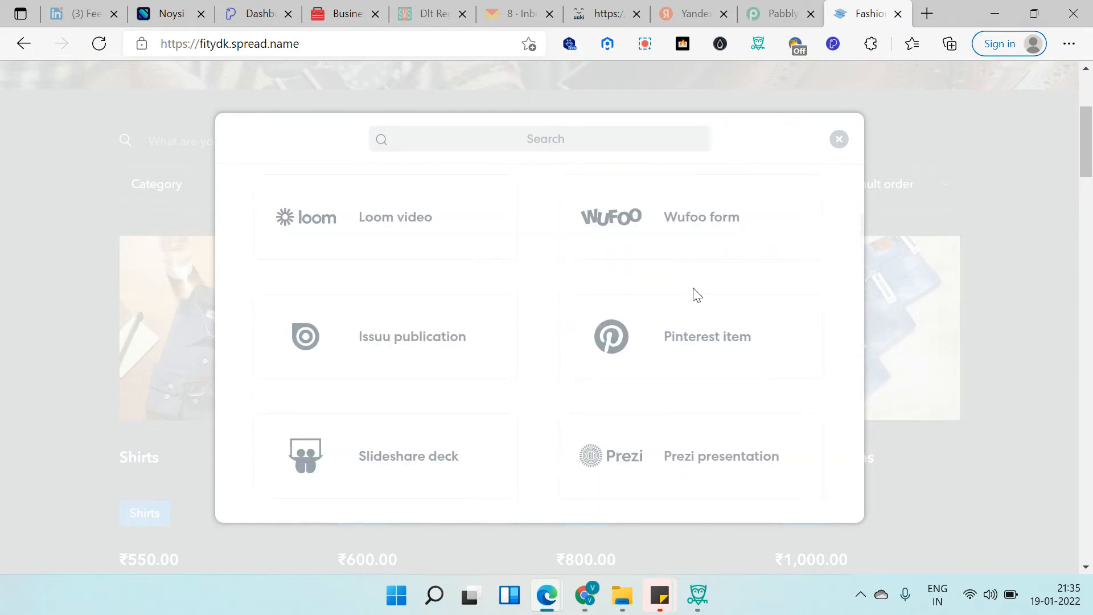
scroll(697, 301, "up", 2)
scroll(630, 274, "up", 2)
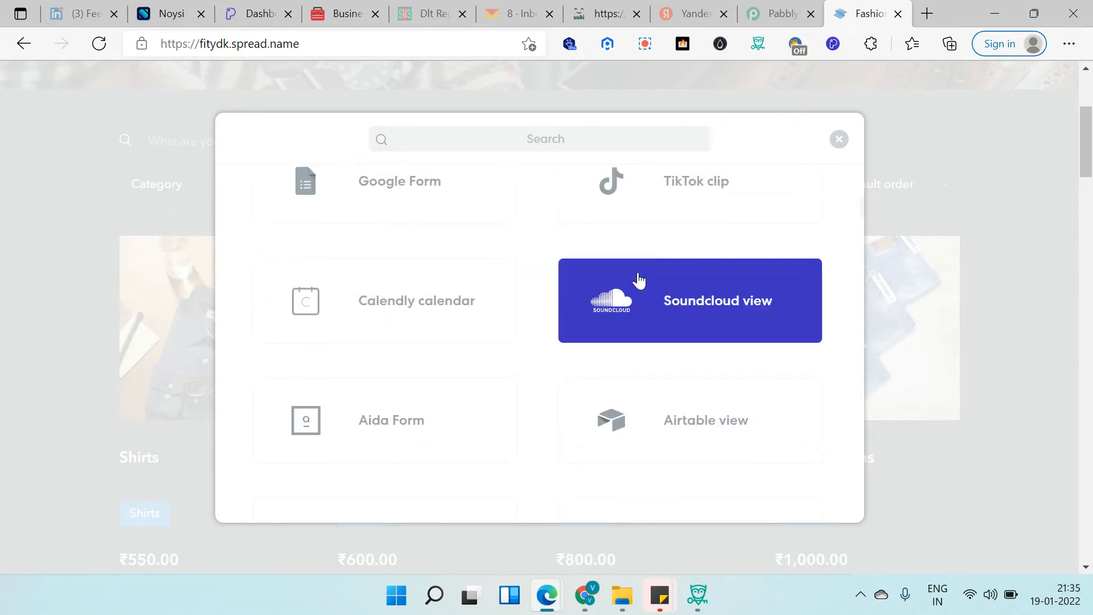
scroll(660, 256, "up", 4)
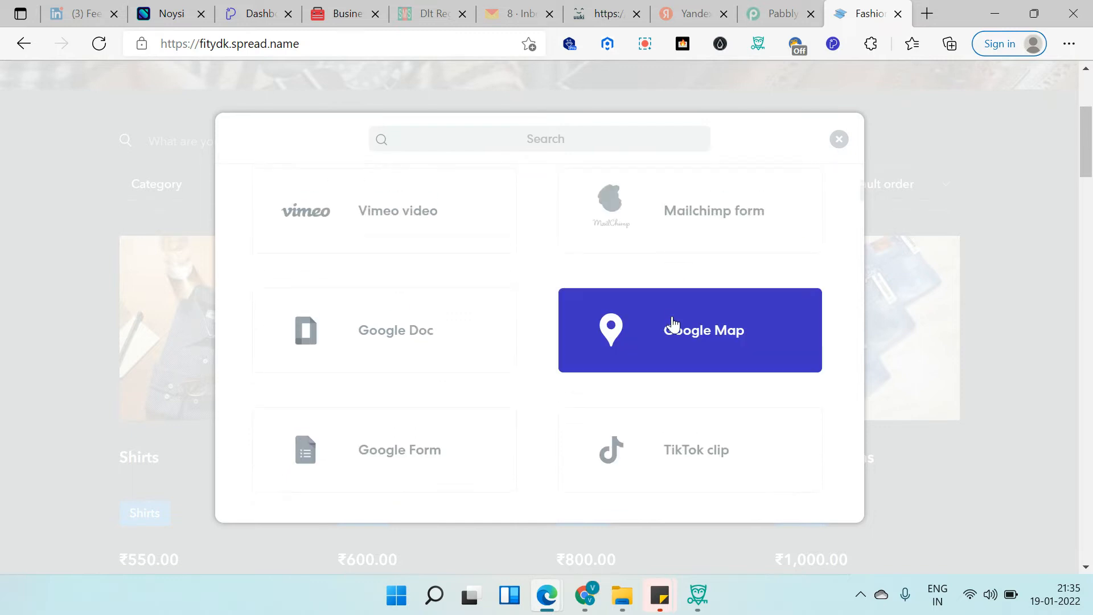
Choose Google Map as the element to embed and open g.page/fitydk in a new tab of the InPrivate browser window
left_click(672, 324)
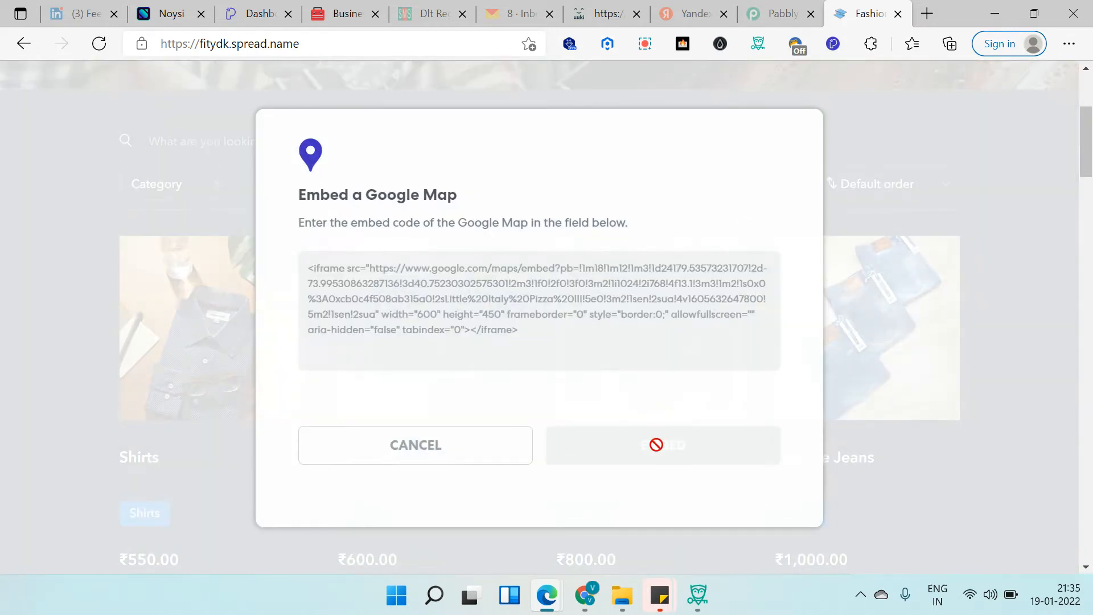
mouse_move(547, 595)
left_click(643, 534)
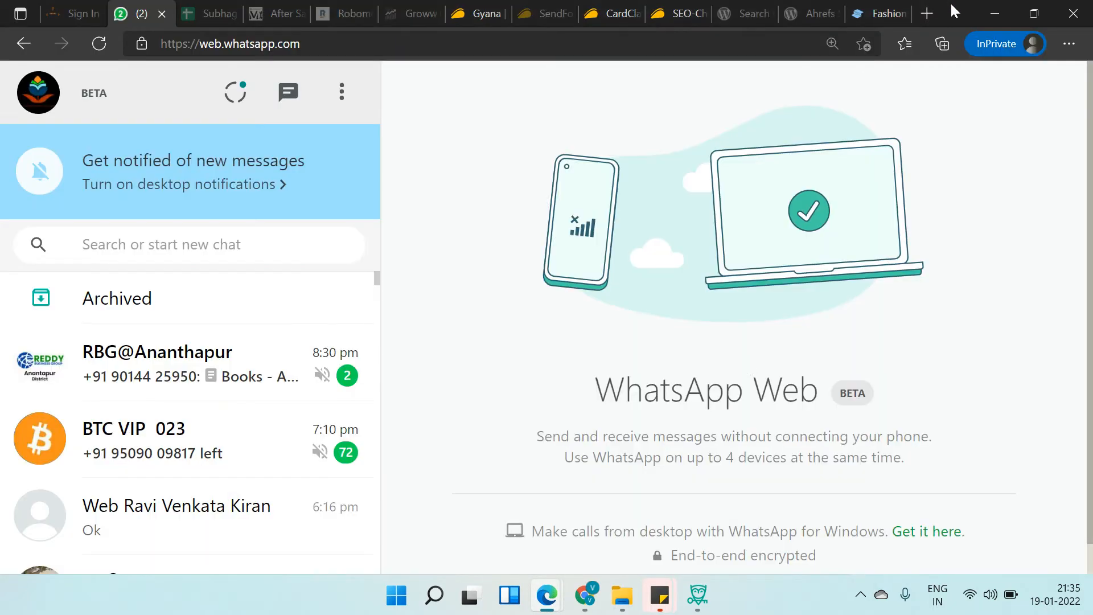
left_click(933, 11)
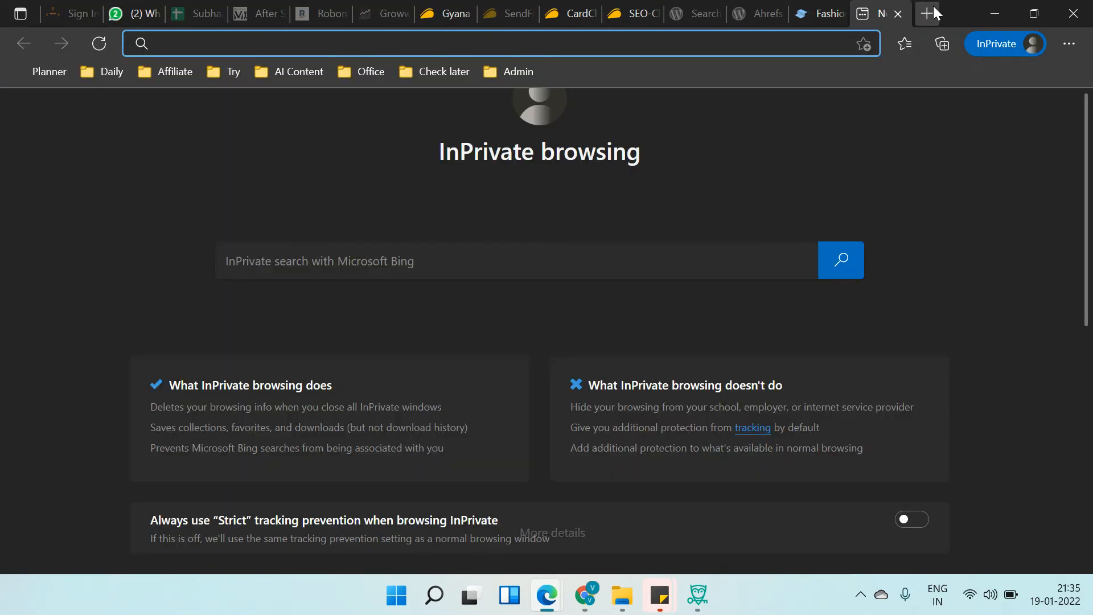
type("g.page/")
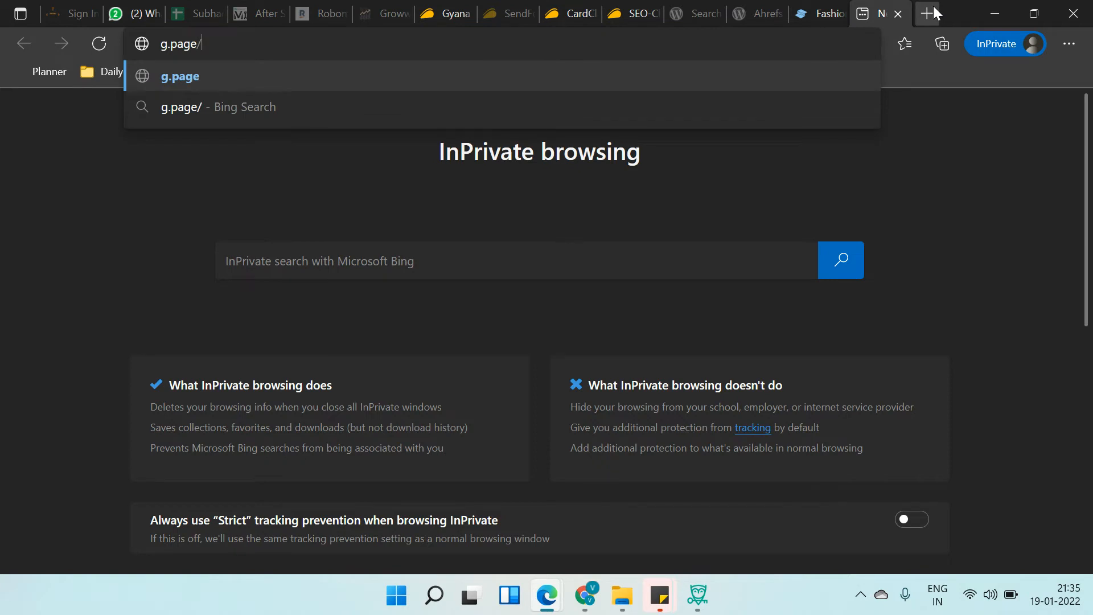
type("fitydk")
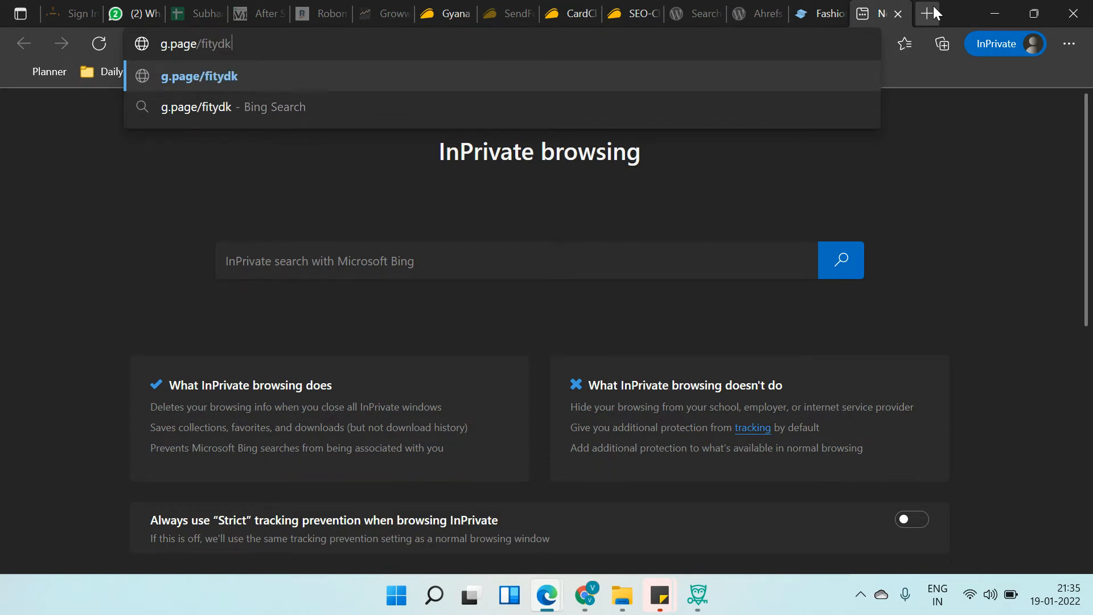
key("Return")
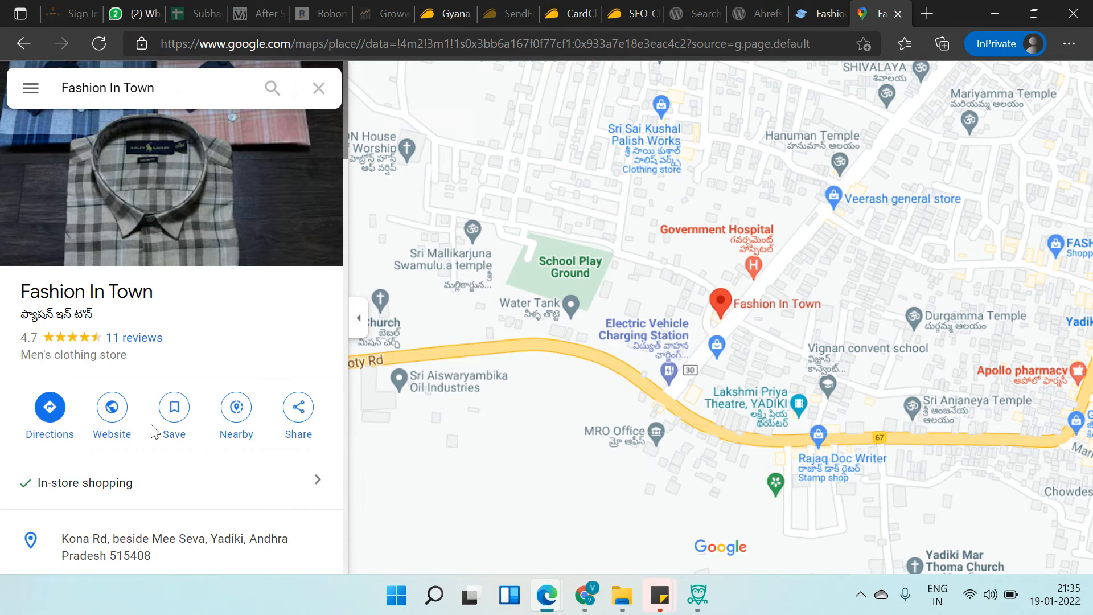
Copy the medium-size map embed HTML from the Fashion In Town listing's sharing options
left_click(296, 424)
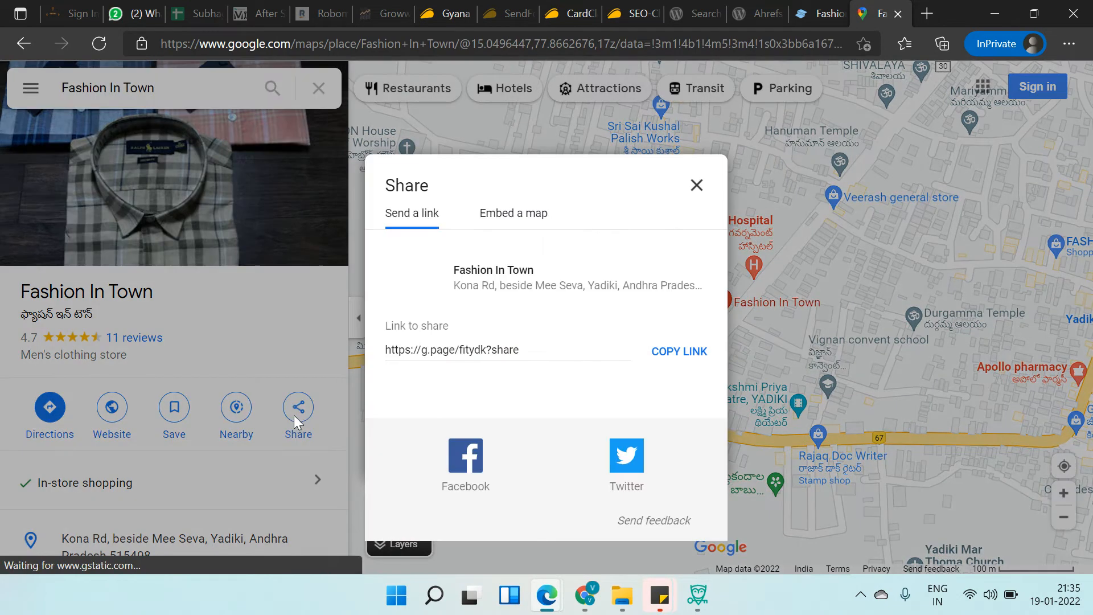
left_click(519, 220)
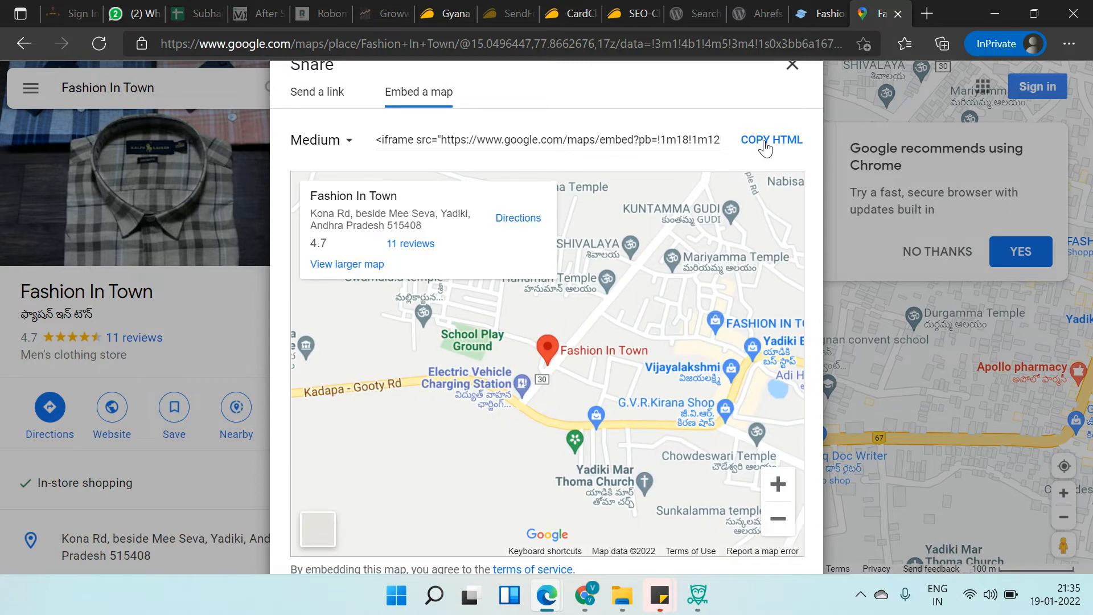
left_click(763, 141)
Return to the live fitydk.spread.name page and embed the Google Map using the copied iframe code
key("alt+Tab")
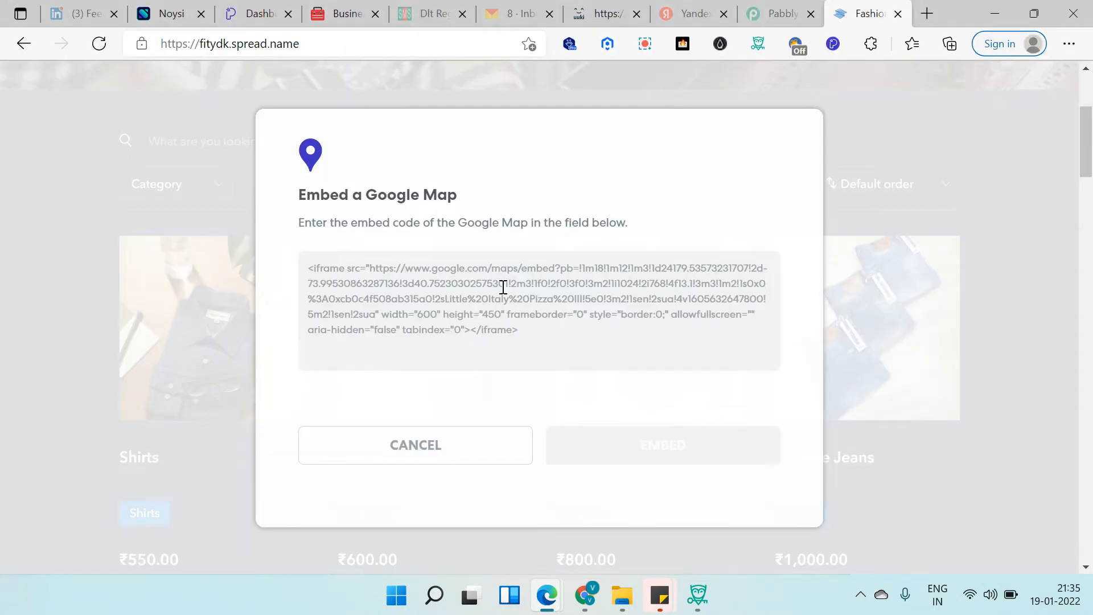
key("ctrl+v")
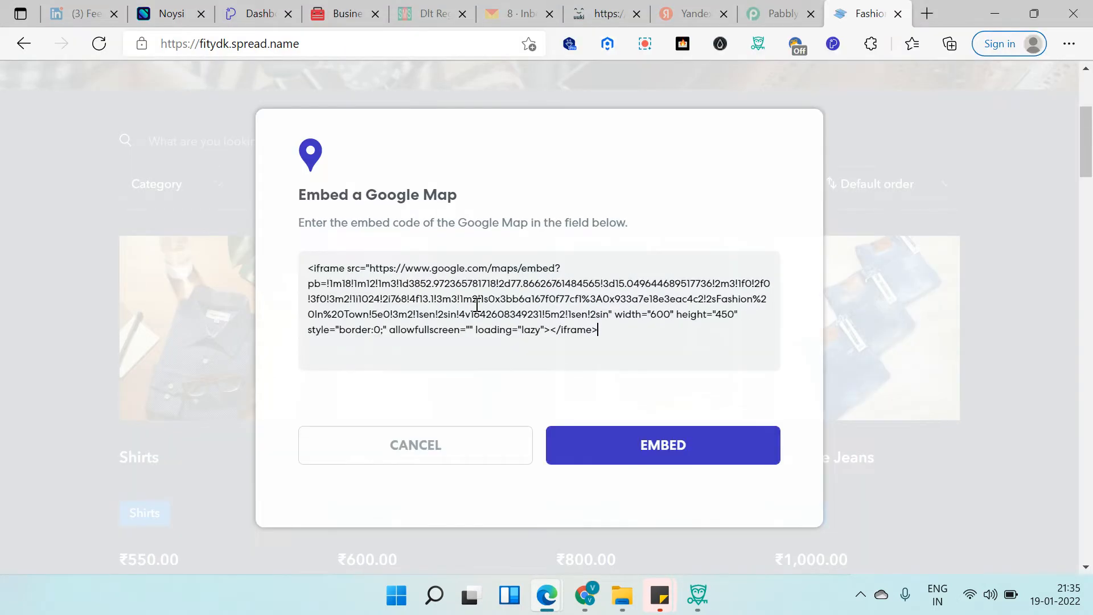
left_click(652, 442)
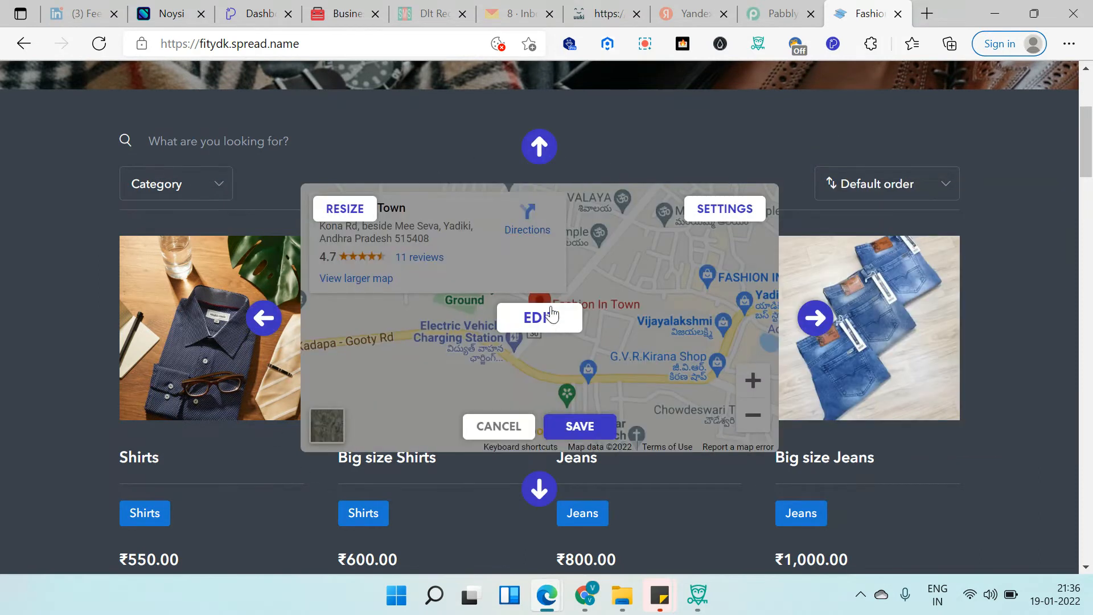
Reposition the embedded Google Map at the lower-left corner of the page
left_click(528, 169)
left_click(551, 381)
left_click(814, 319)
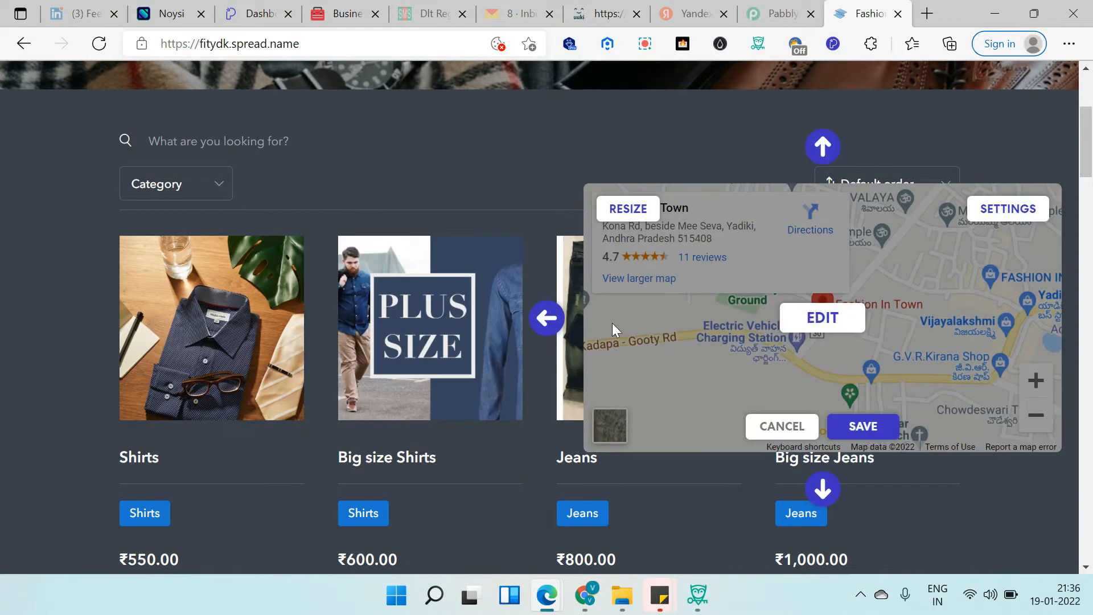
left_click(823, 490)
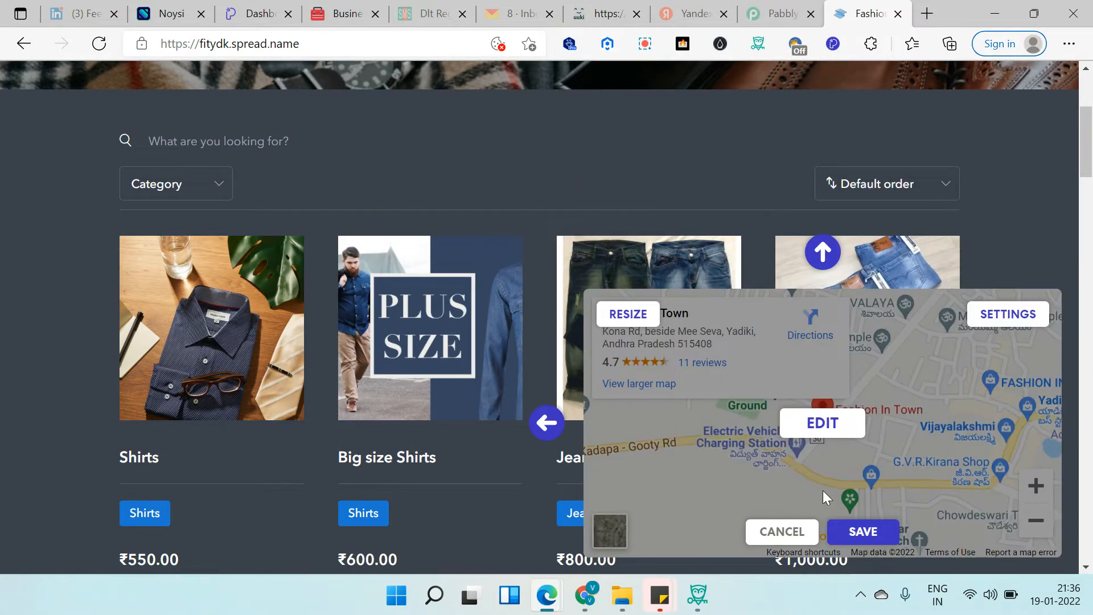
left_click(548, 426)
left_click(259, 434)
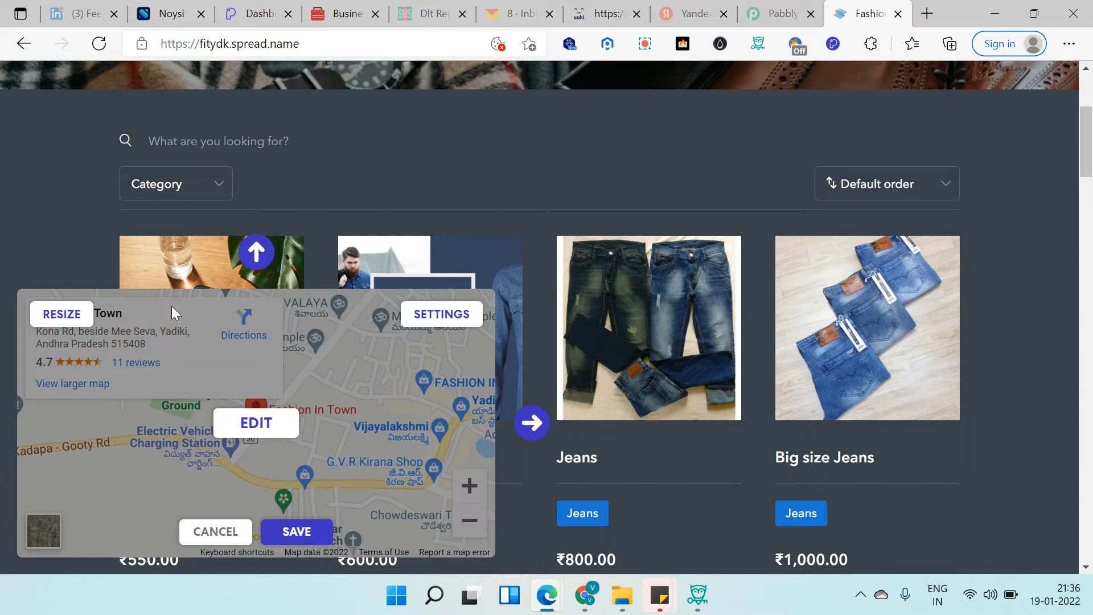
Resize the embedded Google Map to 352 px wide by 198 px high, keeping width and height linked
left_click(61, 313)
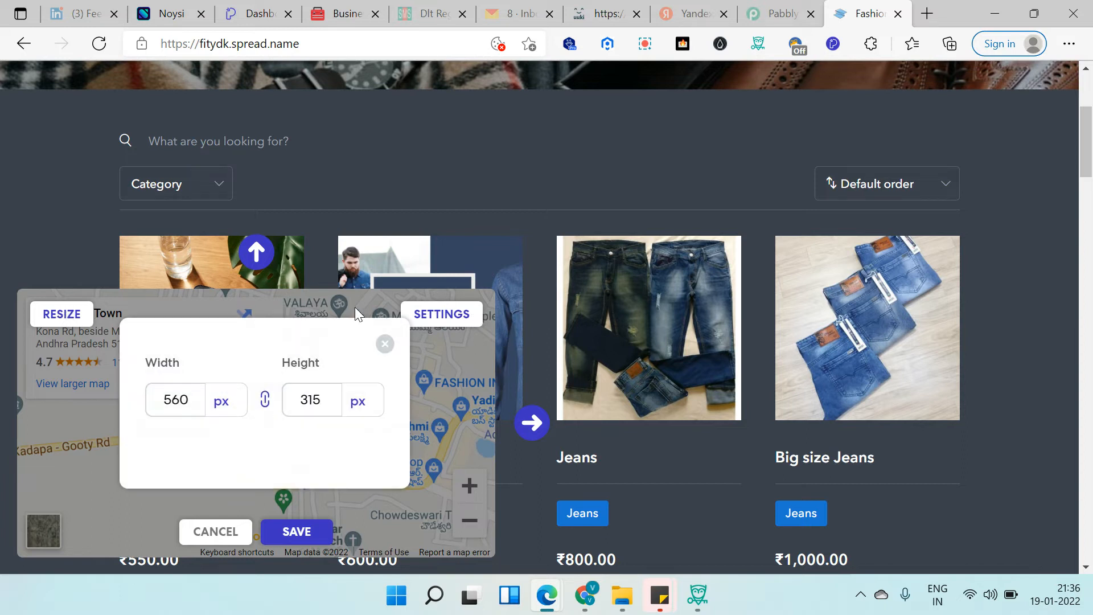
double_click(167, 400)
key("Down")
key("Down")
key("Down")
key("Down")
key("Down")
key("Down")
key("Down")
key("Down")
key("Down")
key("Down")
key("Down")
key("Down")
key("Down")
key("Down")
key("Down")
key("Down")
key("Down")
key("Down")
key("Down")
key("Down")
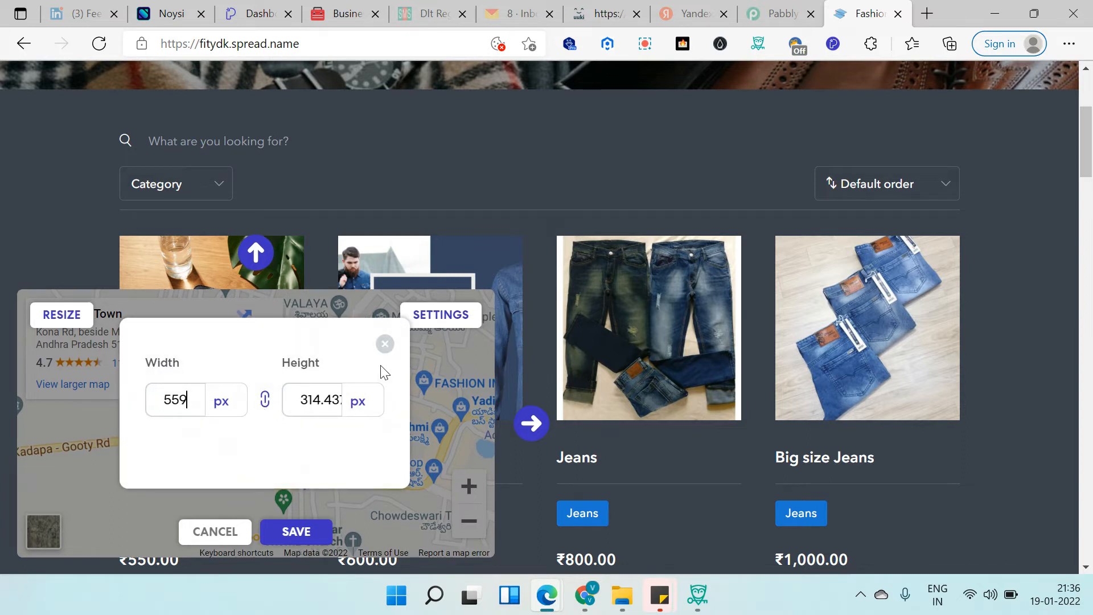
key("Down")
key("Down")
key("Down")
key("Down")
key("Down")
key("Down")
key("Down")
key("Down")
key("Down")
key("Down")
key("Down")
key("Down")
key("Down")
key("Down")
key("Down")
key("Down")
key("Down")
key("Down")
key("Down")
key("Down")
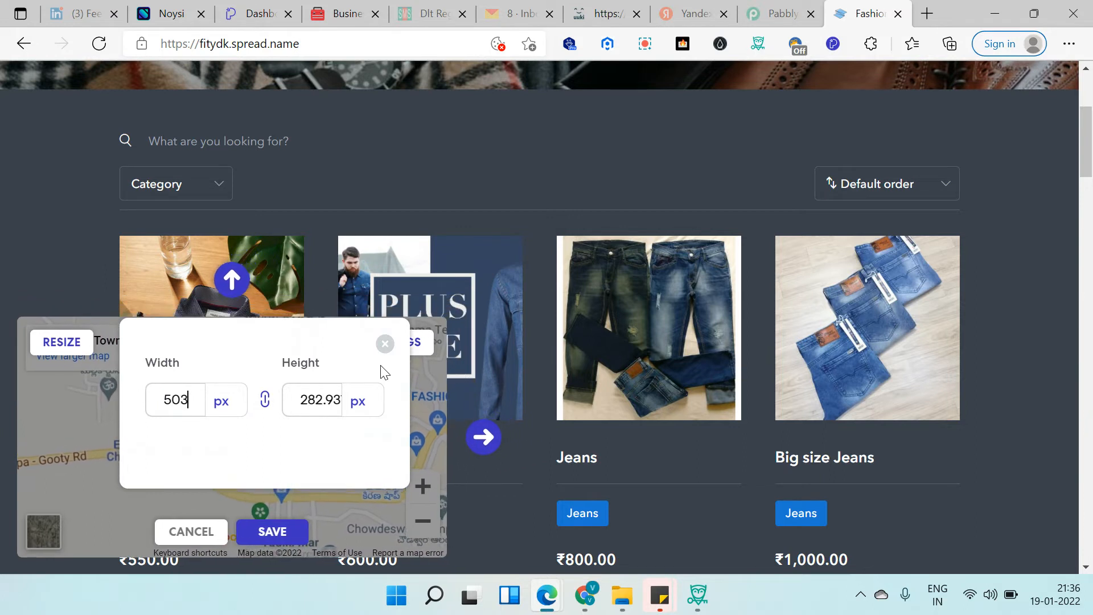
key("Down")
key("Down")
key("Down")
key("Down")
key("Down")
key("Down")
key("Down")
key("Down")
key("Down")
key("Down")
key("Down")
key("Down")
key("Down")
key("Down")
key("Down")
key("Down")
key("Down")
key("Down")
key("Down")
key("Down")
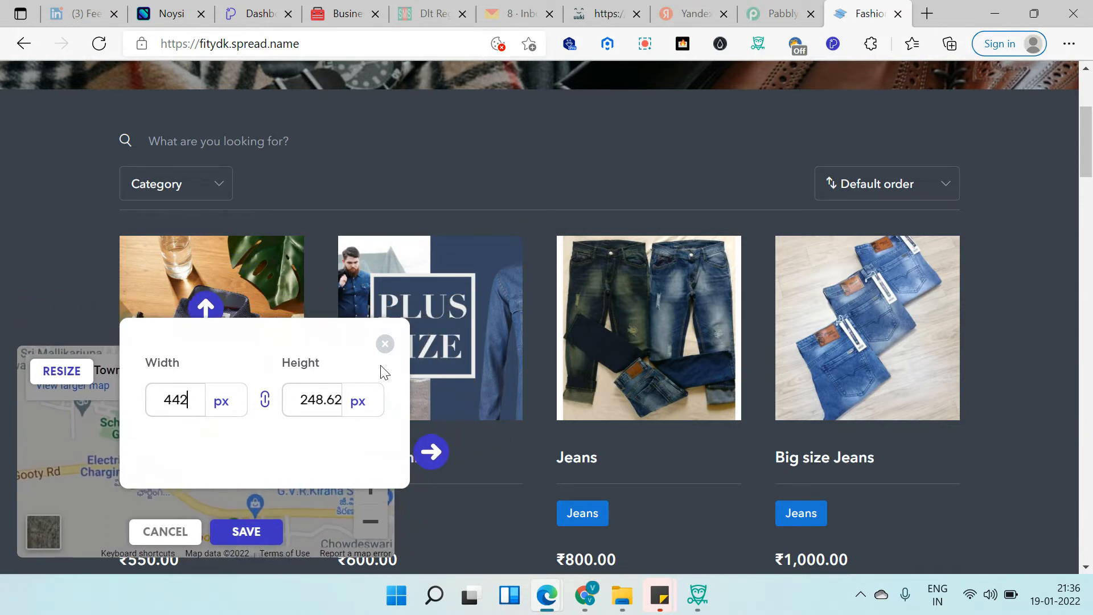
key("Down")
key("Down")
key("Down")
key("Down")
key("Down")
key("Down")
key("Down")
key("Down")
key("Down")
key("Down")
key("Down")
key("Down")
key("Down")
key("Down")
key("Down")
key("Down")
key("Down")
key("Down")
key("Down")
key("Down")
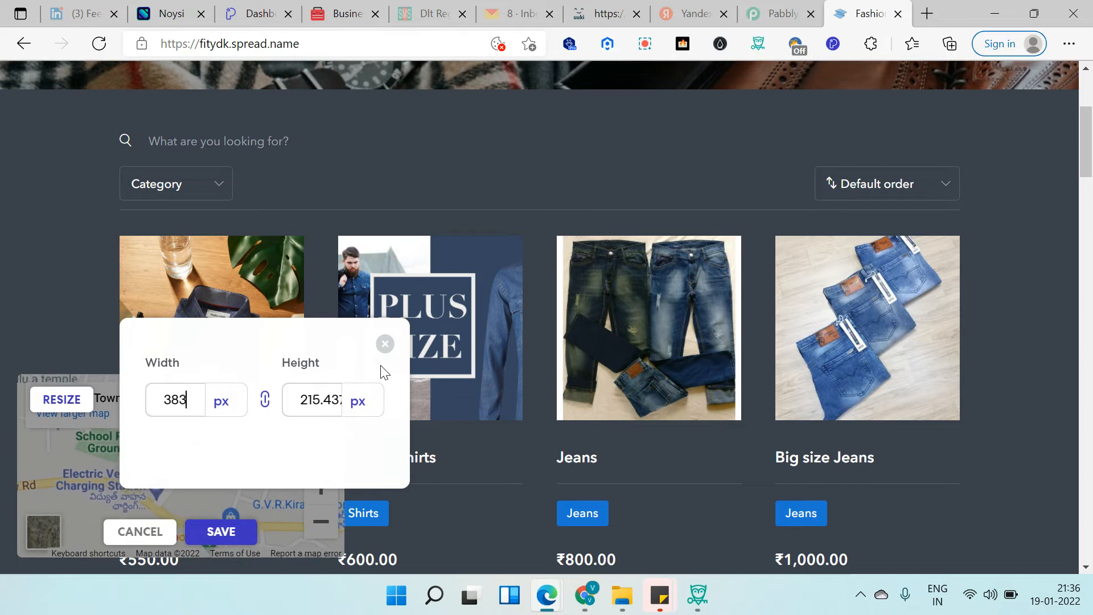
key("Down")
key("Down")
key("Down")
key("Down")
key("Down")
key("Down")
key("Down")
key("Down")
key("Down")
key("Down")
key("Down")
key("Down")
key("Down")
key("Down")
key("Down")
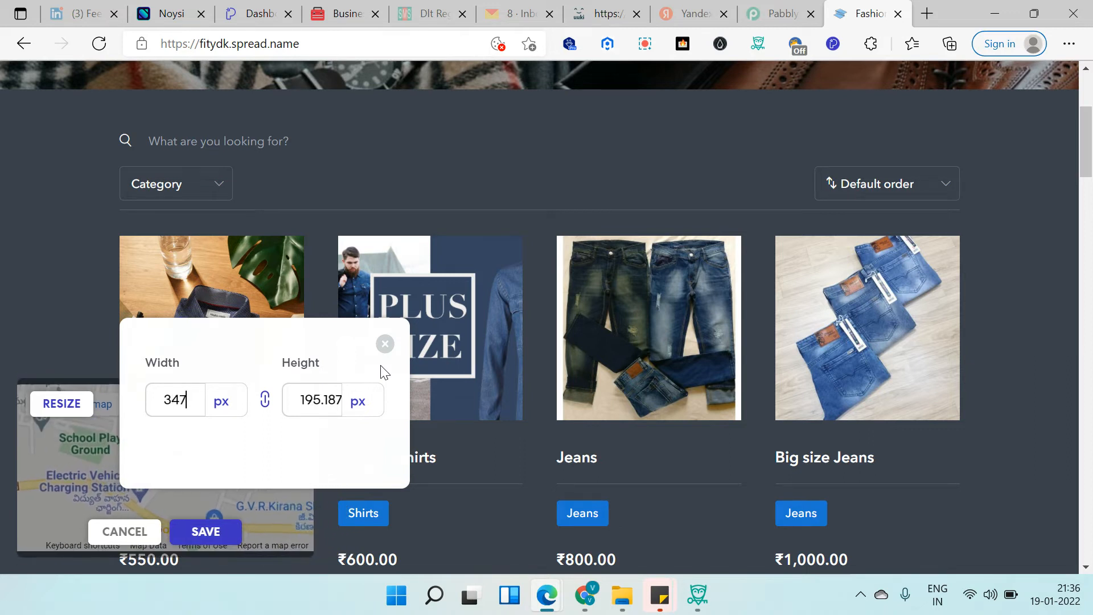
key("Down")
key("Down")
key("Down")
key("Down")
key("Down")
key("Down")
key("Down")
key("Down")
key("Down")
key("Down")
key("Down")
key("Down")
key("Down")
key("Down")
key("Down")
key("Down")
key("Down")
key("Down")
key("Down")
key("Down")
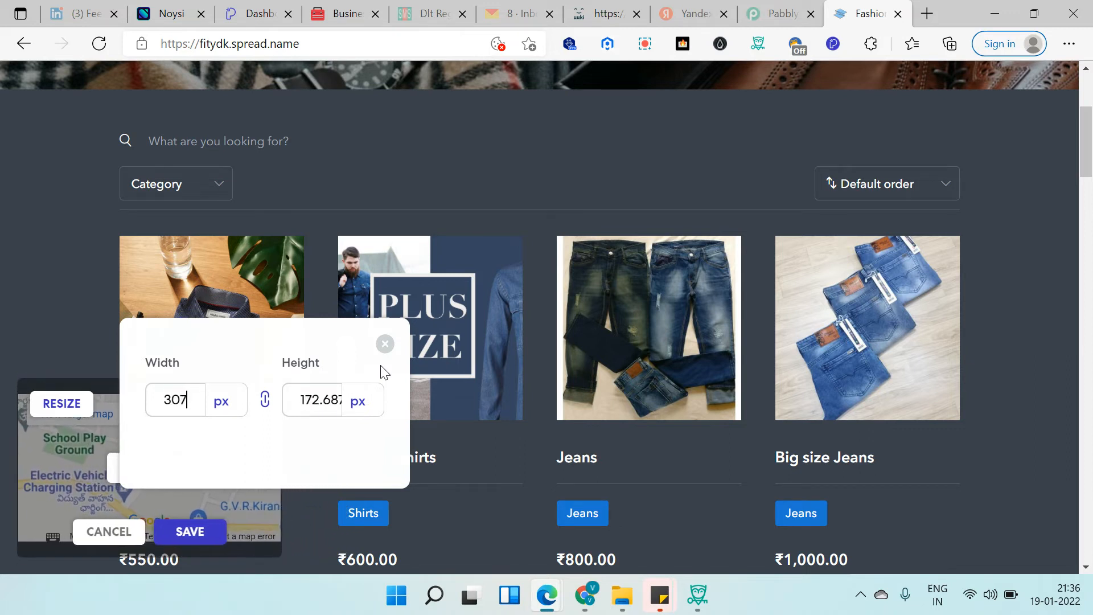
key("Down")
key("Down")
key("Down")
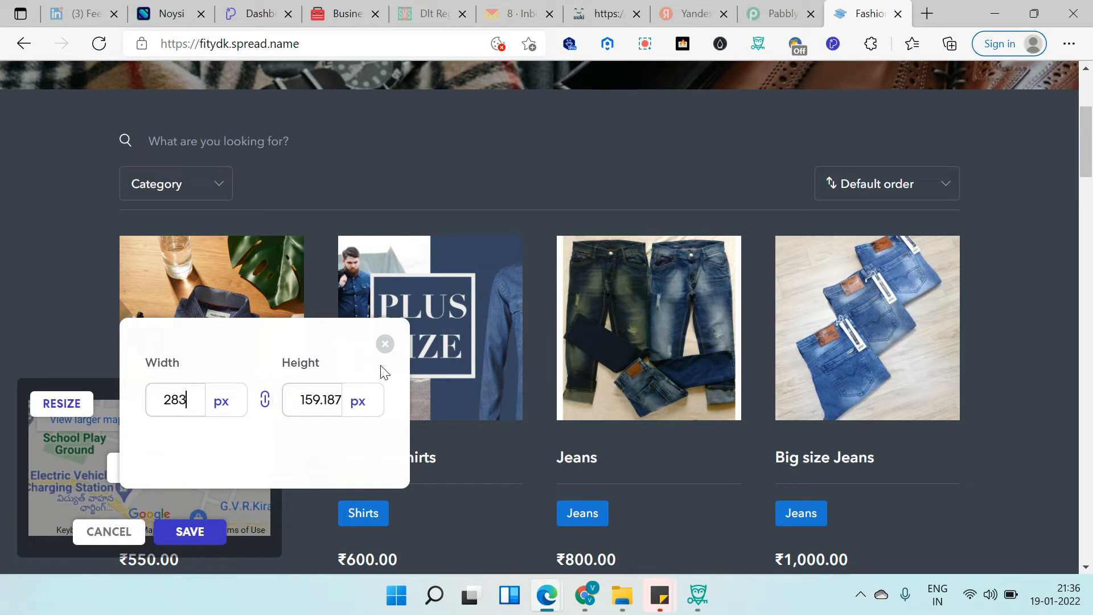
key("Up")
key("Up")
key("Up")
key("Up")
key("Up")
key("Up")
key("Up")
key("Up")
key("Up")
key("Up")
key("Up")
key("Up")
key("Up")
key("Up")
key("Up")
key("Up")
key("Up")
key("Up")
key("Up")
key("Up")
key("Up")
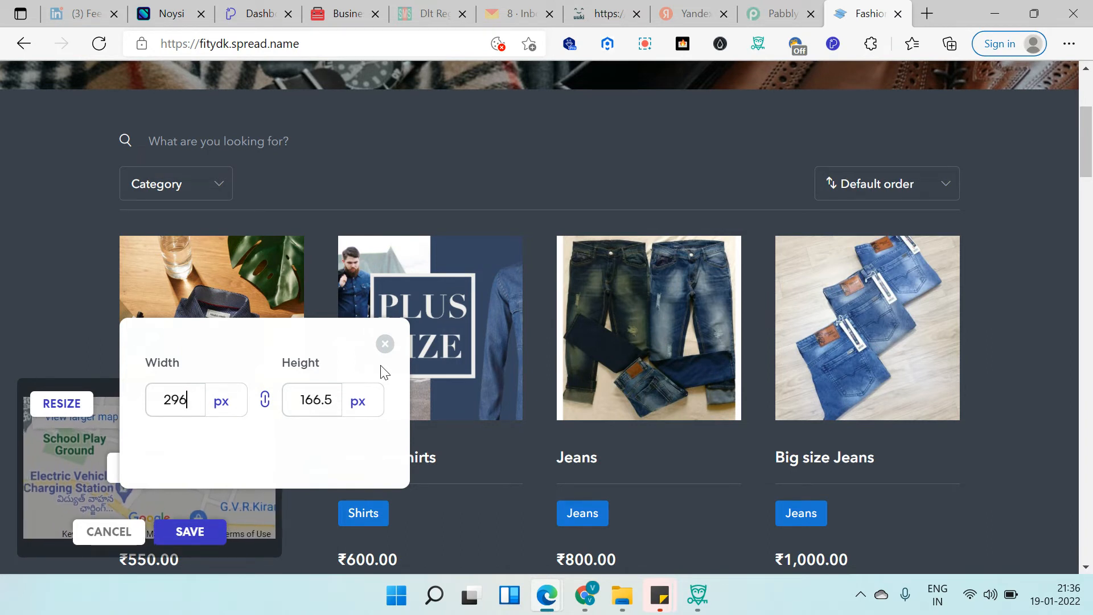
key("Up")
key("Up")
key("Up")
key("Up")
key("Up")
key("Up")
key("Up")
key("Up")
key("Up")
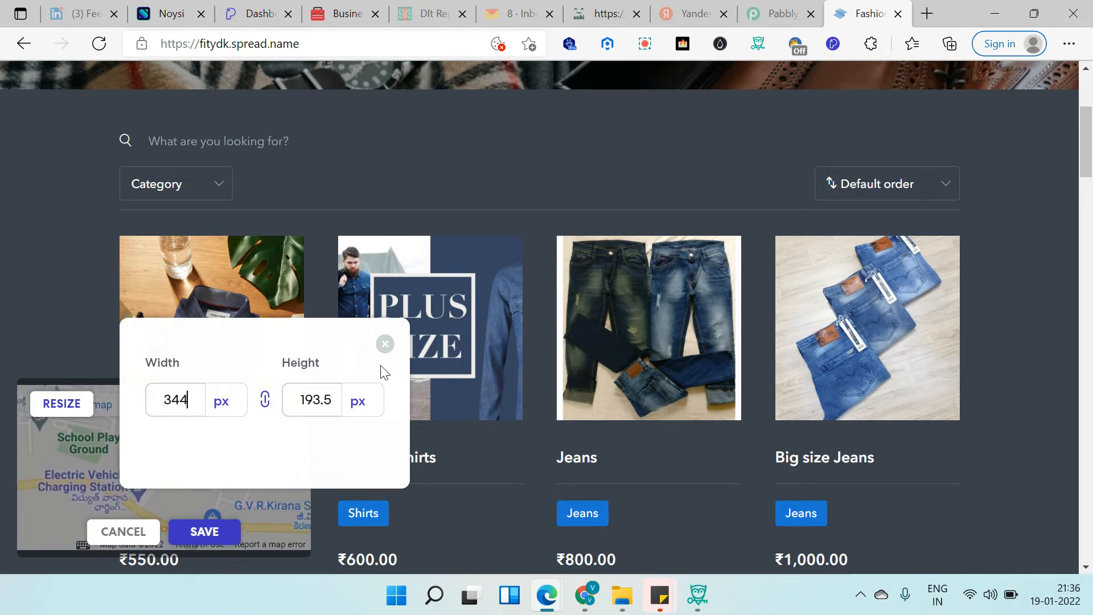
key("Up")
key("Up")
key("Up")
key("Up")
key("Up")
key("Up")
key("Up")
key("Up")
key("Up")
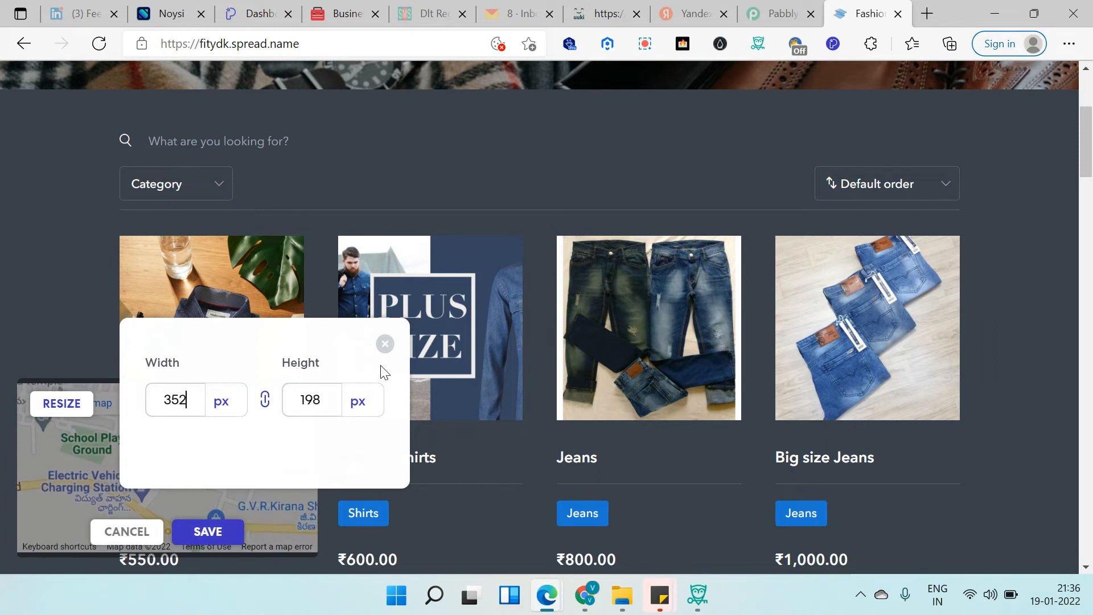
Enlarge the embedded Google Map to 370 px wide with the height linked, and cancel out of its embed code
key("Up")
key("Up")
key("Up")
key("Up")
key("Up")
key("Up")
key("Up")
key("Up")
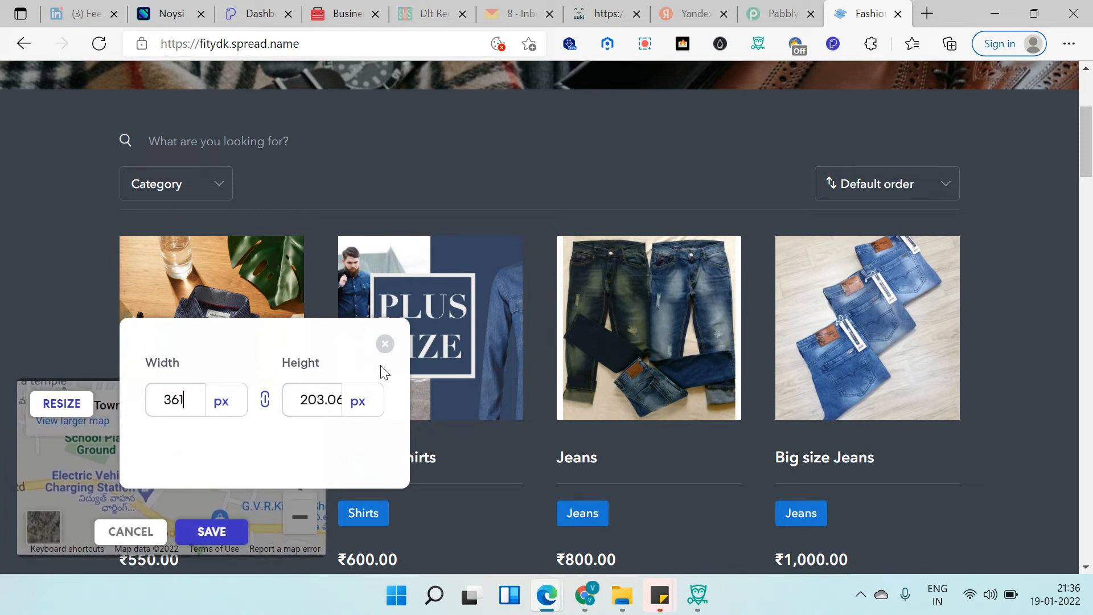
key("Up")
key("Up")
key("Up")
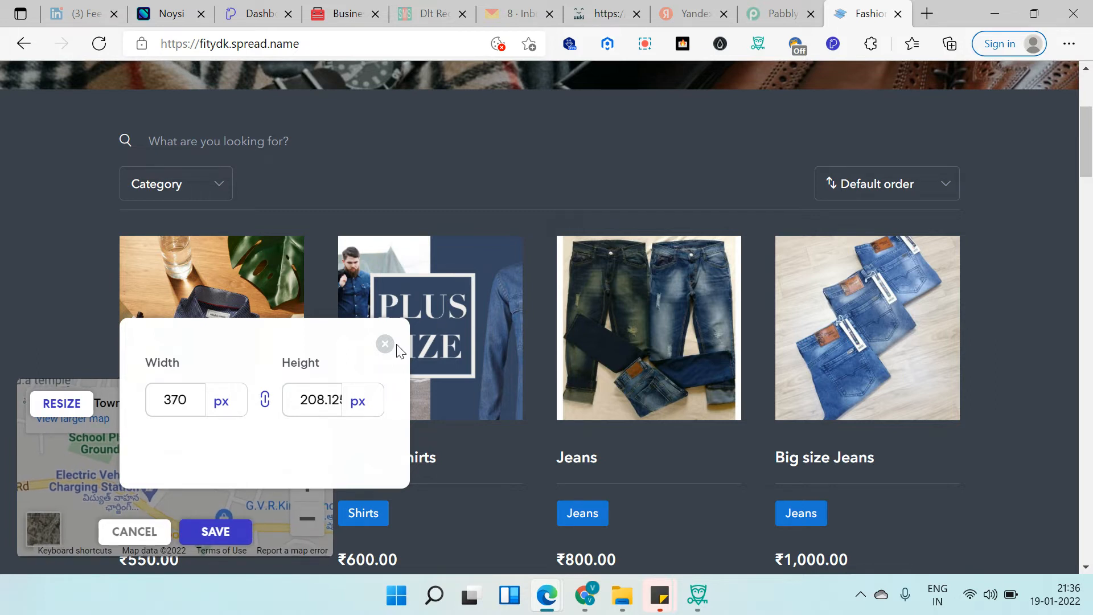
left_click(384, 345)
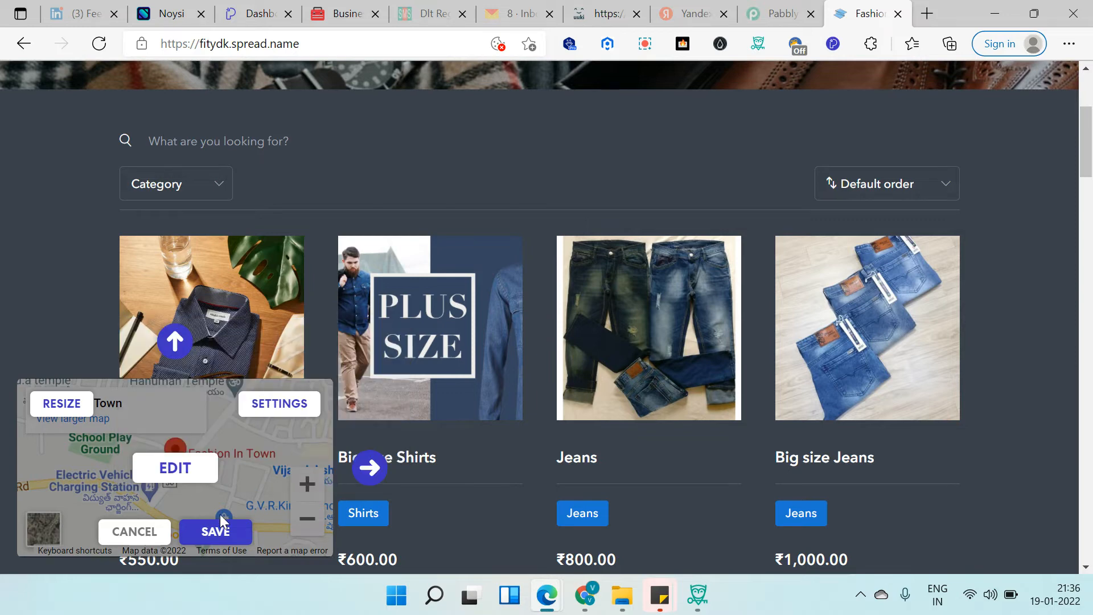
left_click(168, 476)
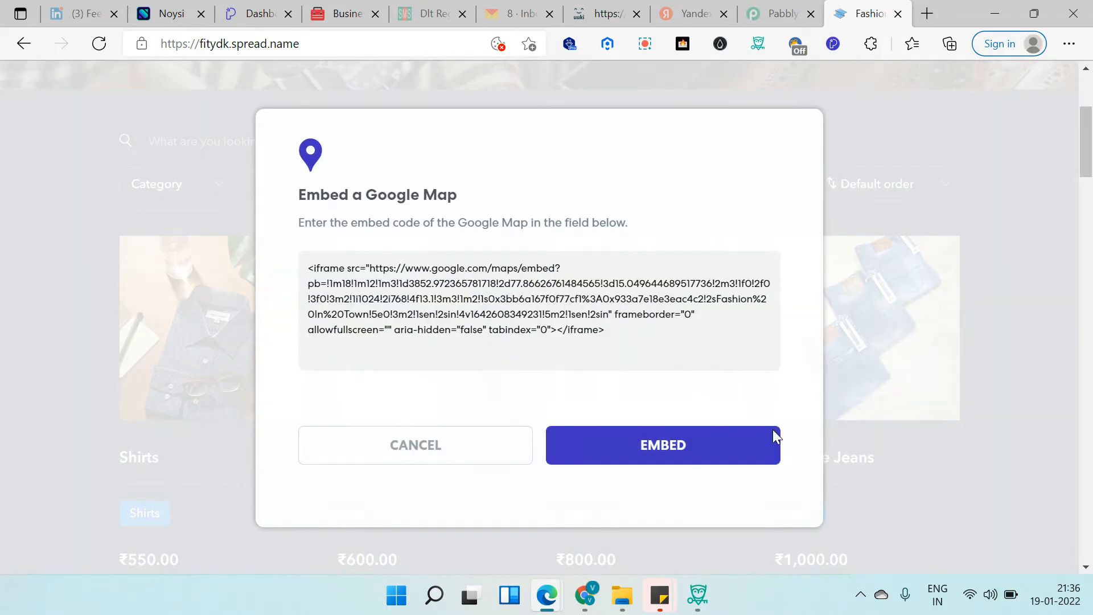
left_click(480, 448)
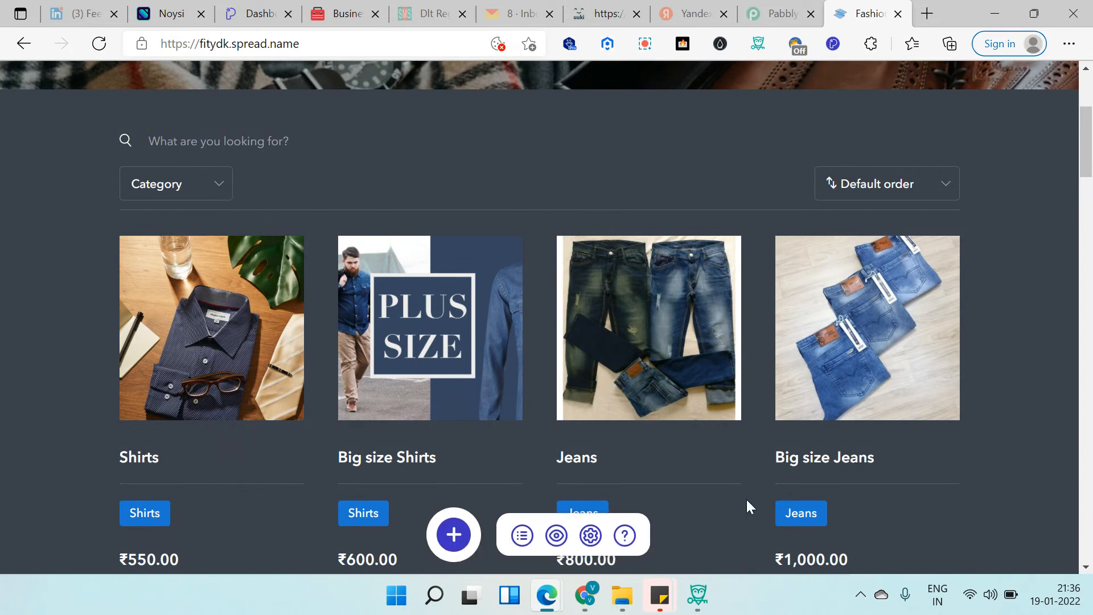
Add a new popup of the Google Map type, found by searching for "map", using the copied Fashion In Town iframe code
left_click(477, 538)
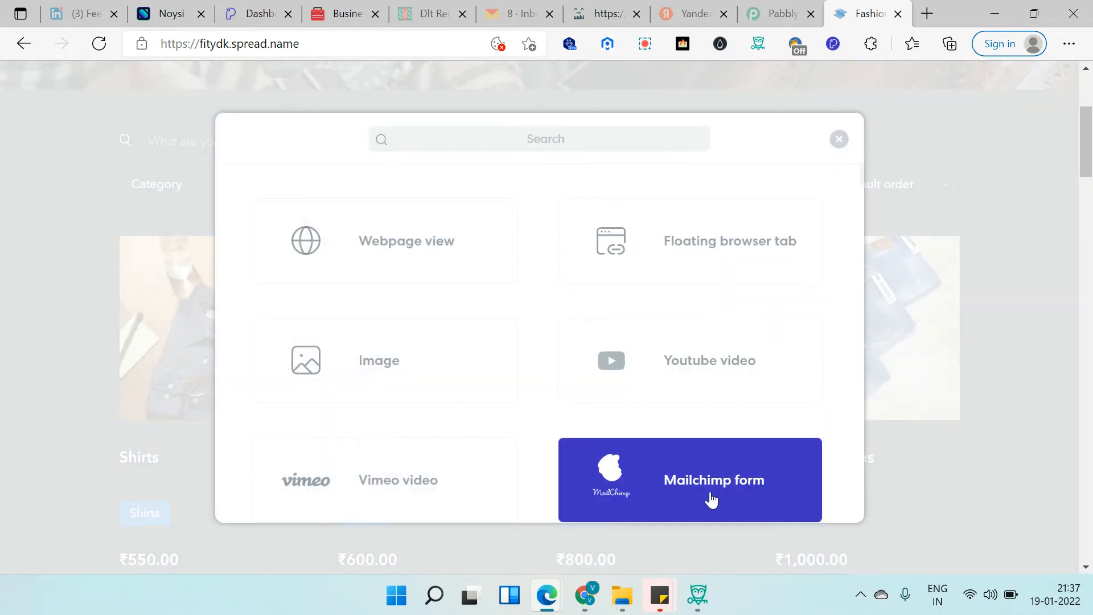
scroll(691, 369, "up", 2)
scroll(706, 364, "down", 3)
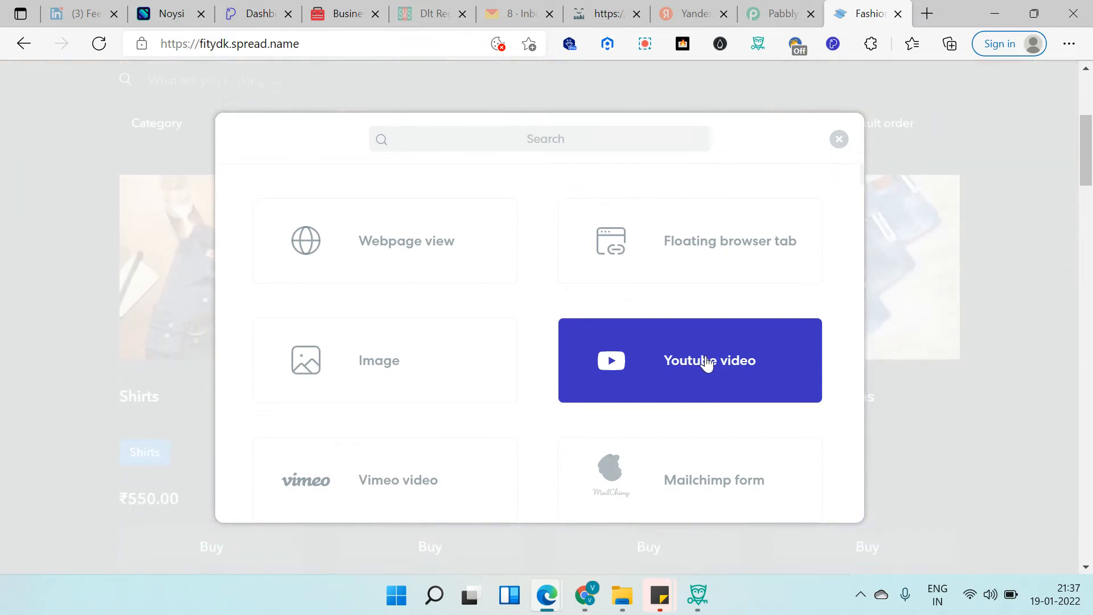
left_click(511, 140)
type("map")
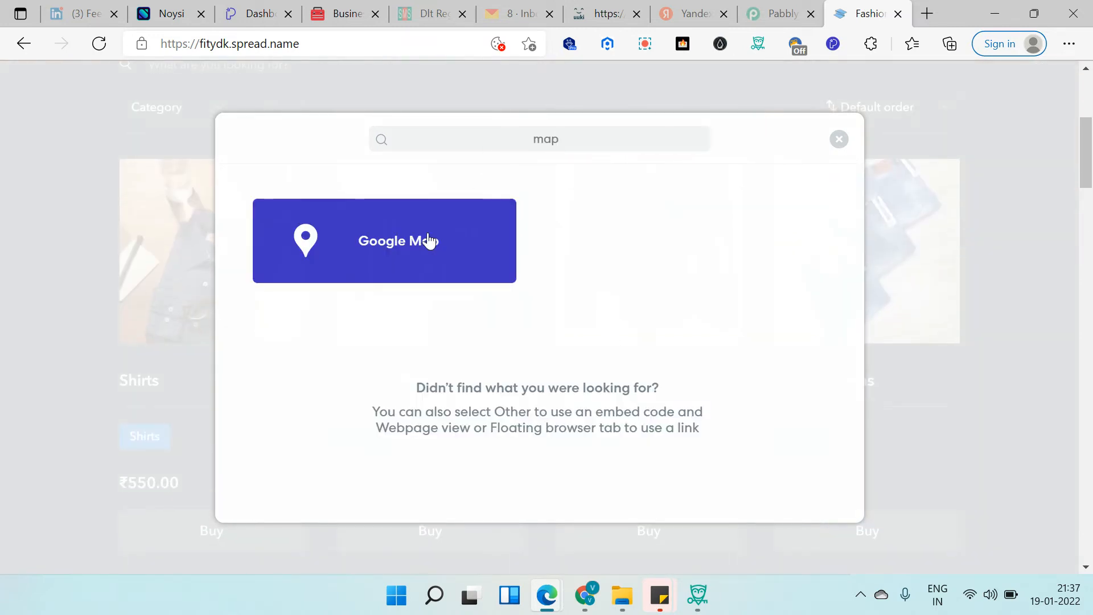
left_click(424, 239)
key("ctrl+v")
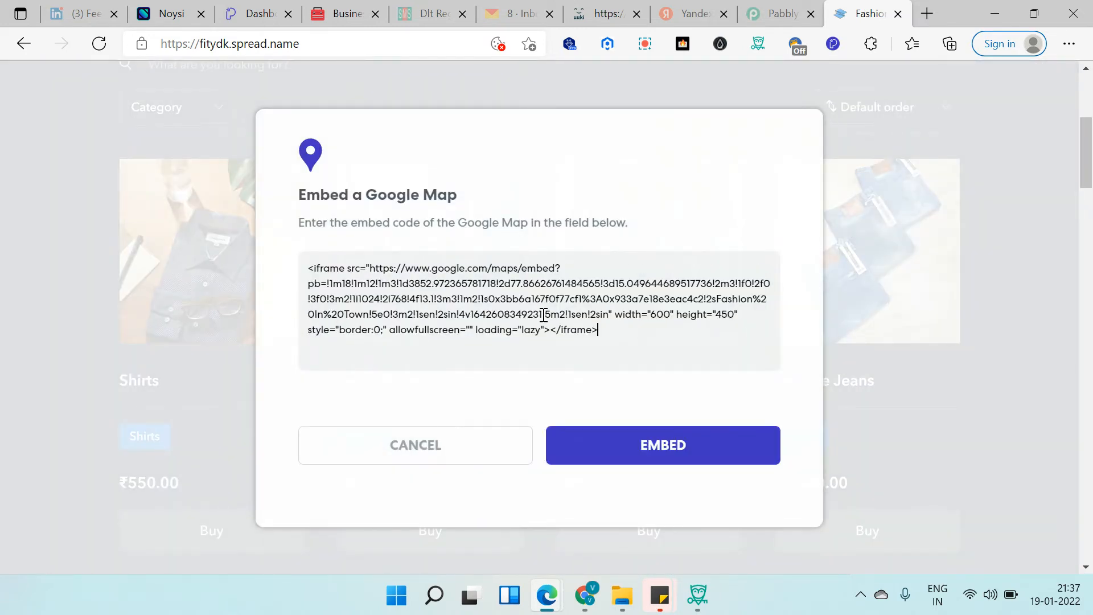
left_click(671, 447)
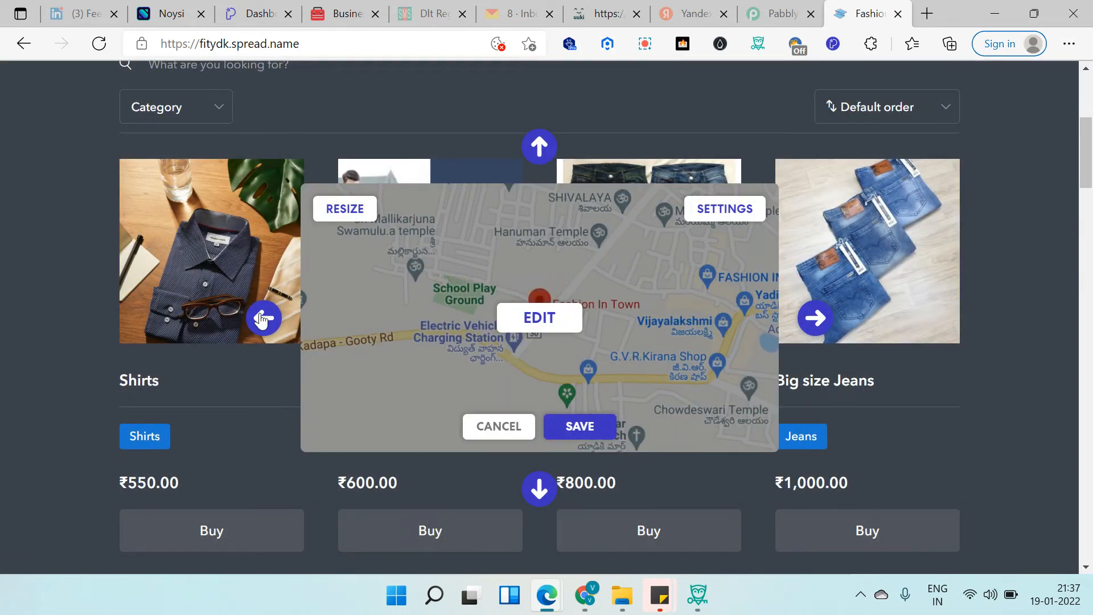
Move the map popup to the page's lower-left corner and set its width to 370 px with the height linked
left_click(264, 318)
left_click(255, 488)
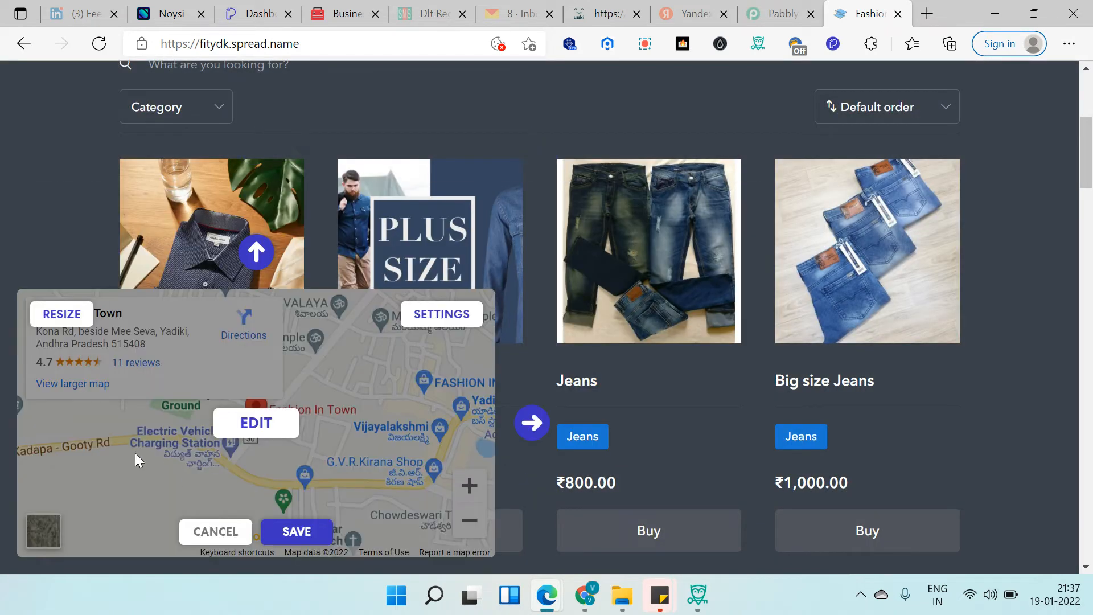
left_click(91, 317)
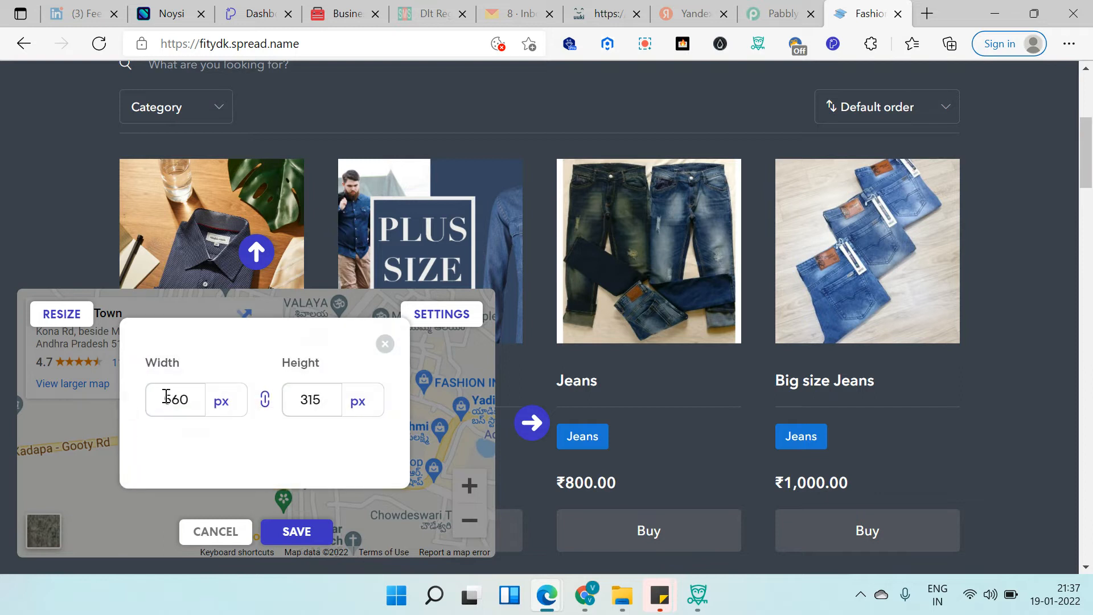
left_click_drag(192, 398, 73, 395)
type("370")
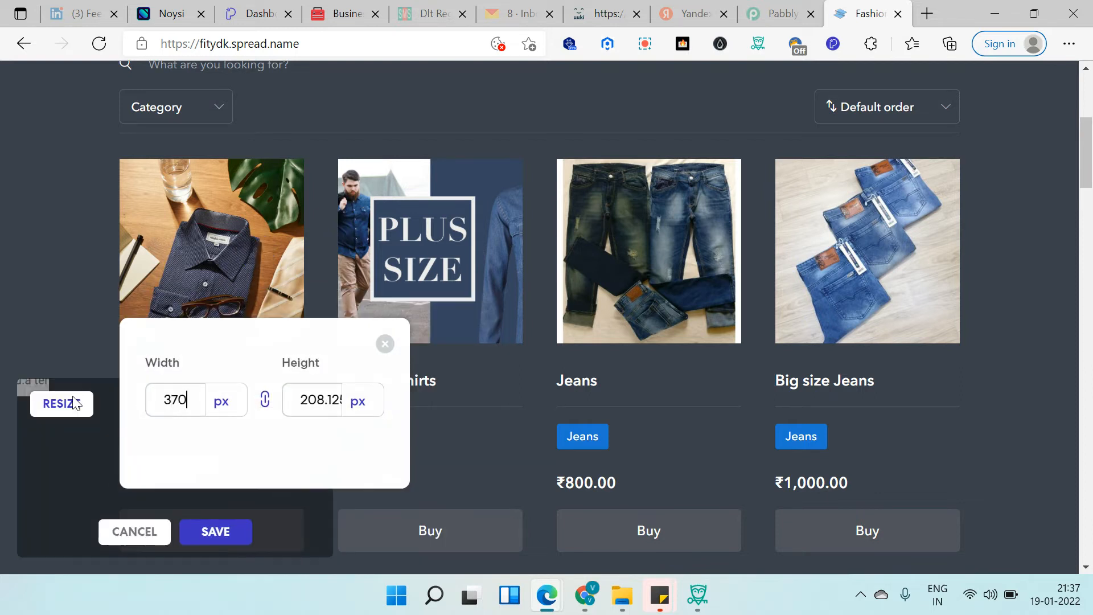
left_click(385, 343)
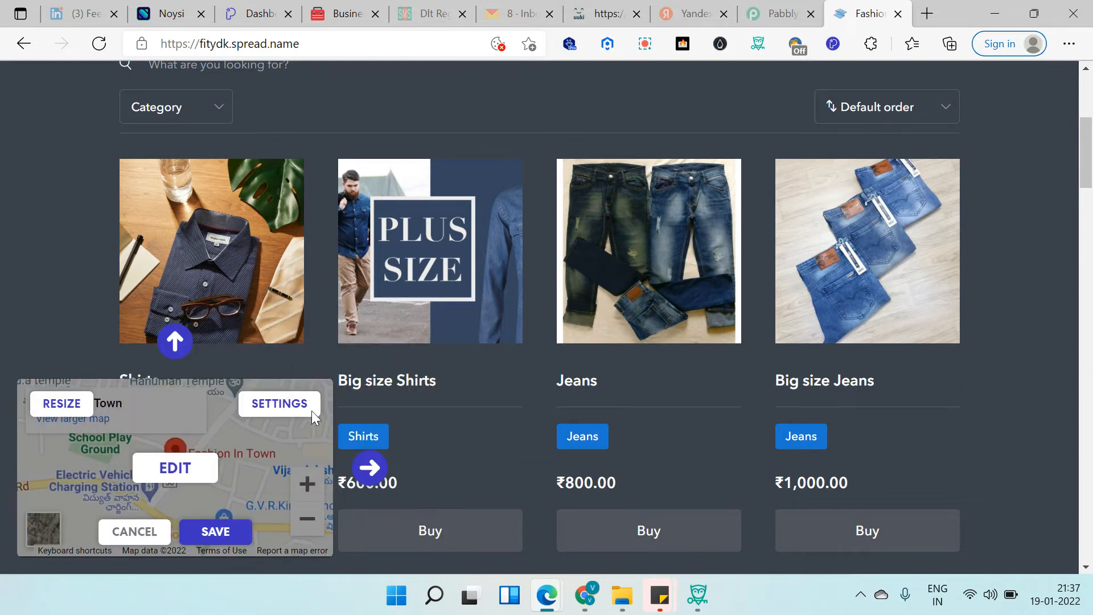
Save the map popup under the name "FITYDK Map Pop"
left_click(216, 531)
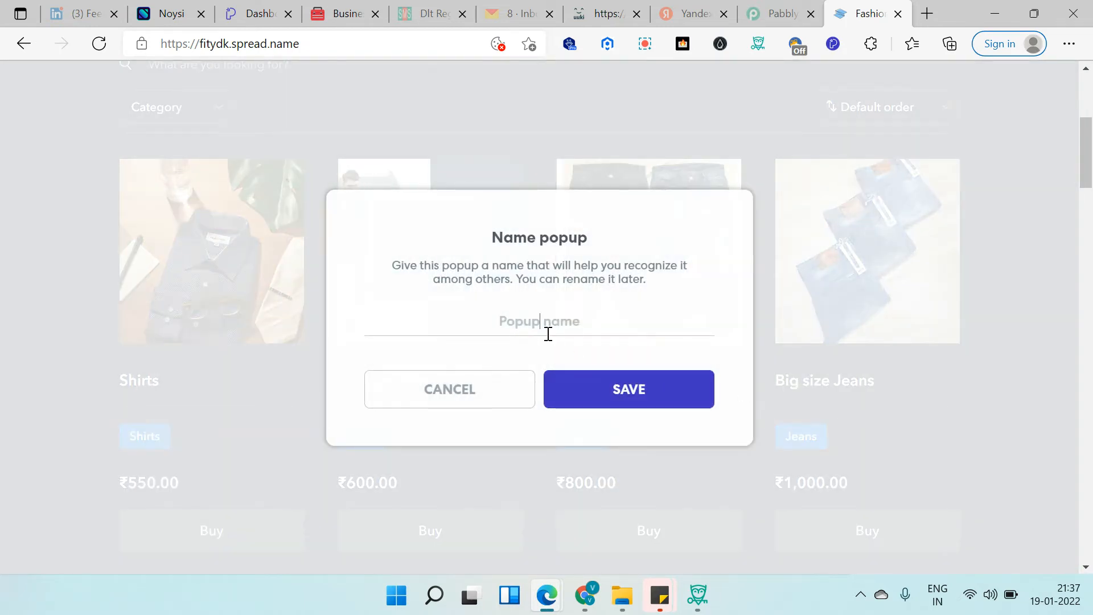
type("FITYDK Map Pop")
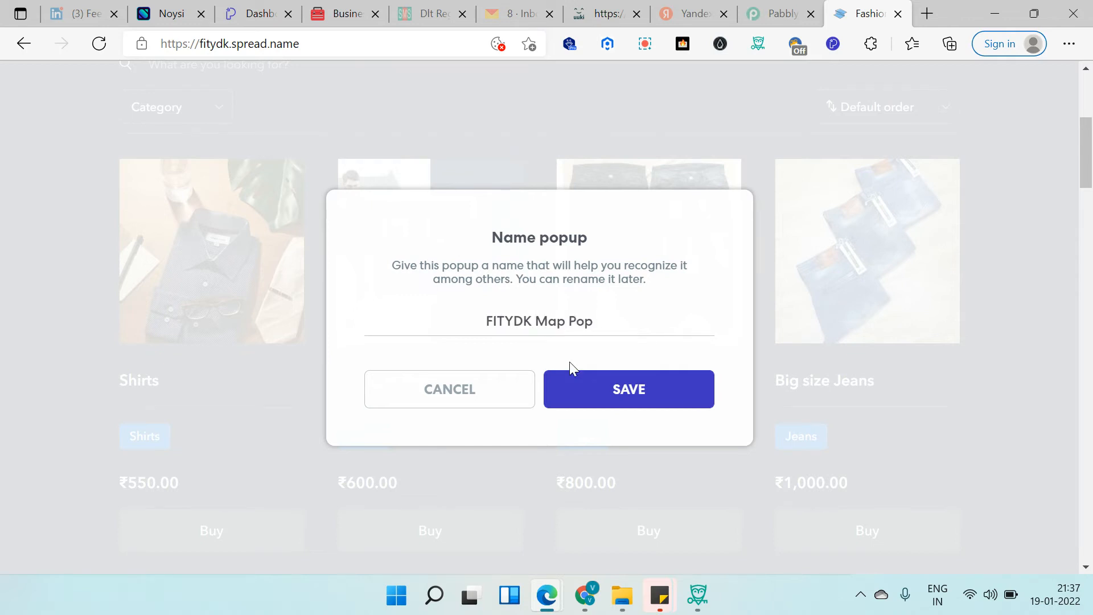
left_click(639, 405)
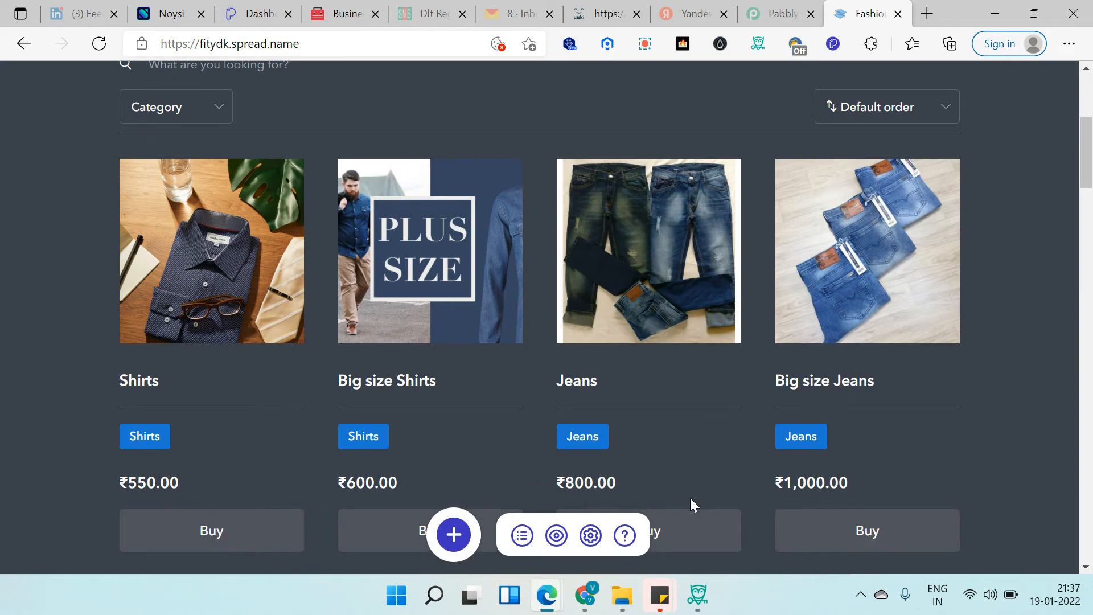
View the current domain's Popupular JS tag in the extension settings, and close the settings
left_click(590, 536)
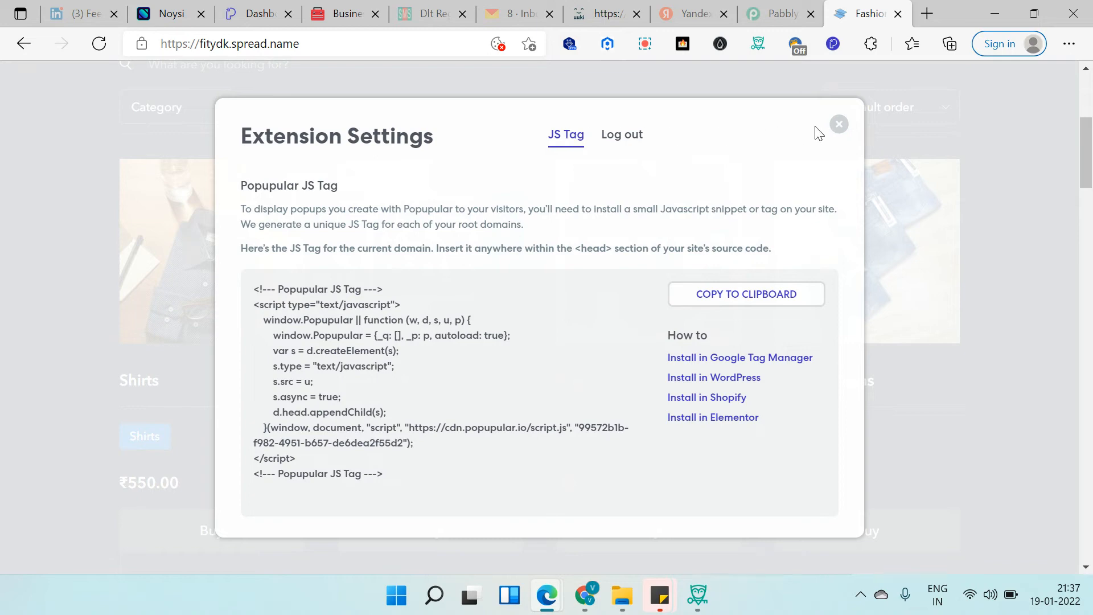
left_click(839, 124)
Preview the saved map popup on the page, dismiss it, and exit the preview
scroll(342, 361, "down", 1)
scroll(455, 370, "down", 5)
scroll(578, 413, "up", 3)
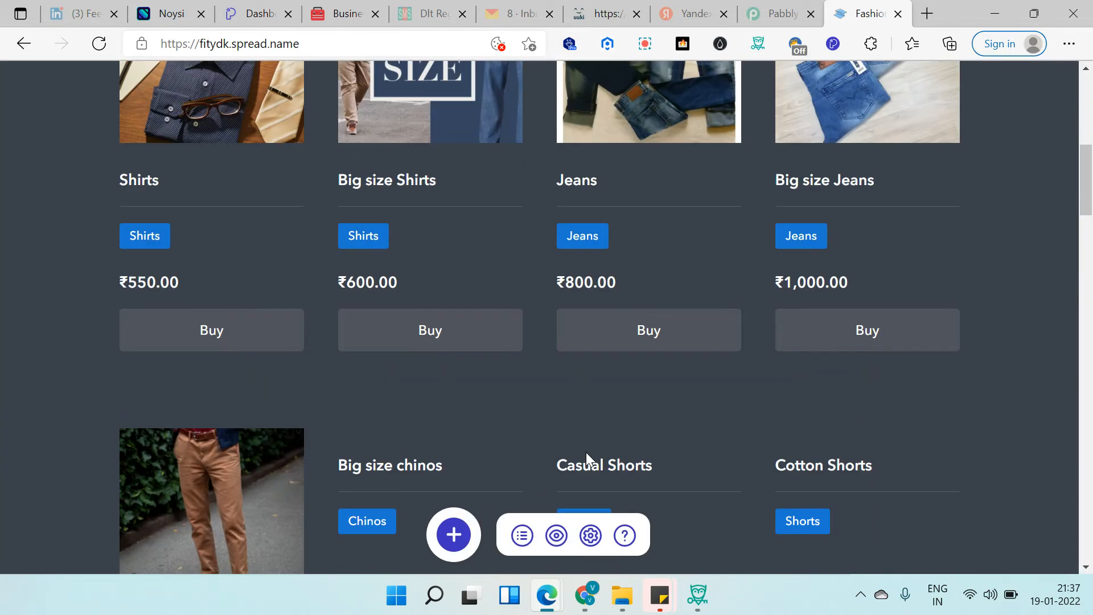
left_click(555, 541)
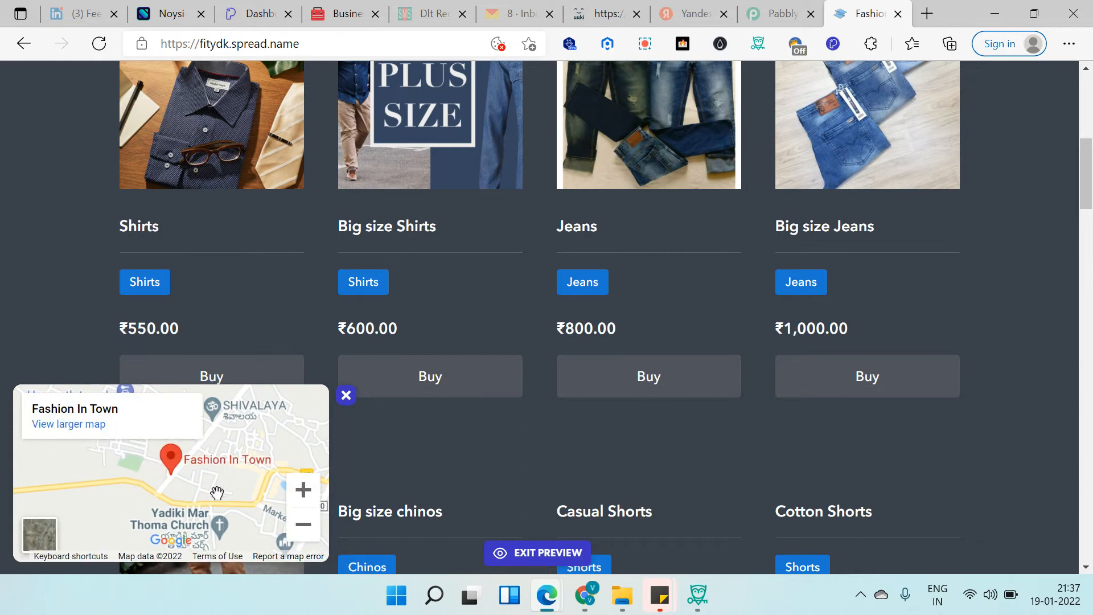
left_click(341, 398)
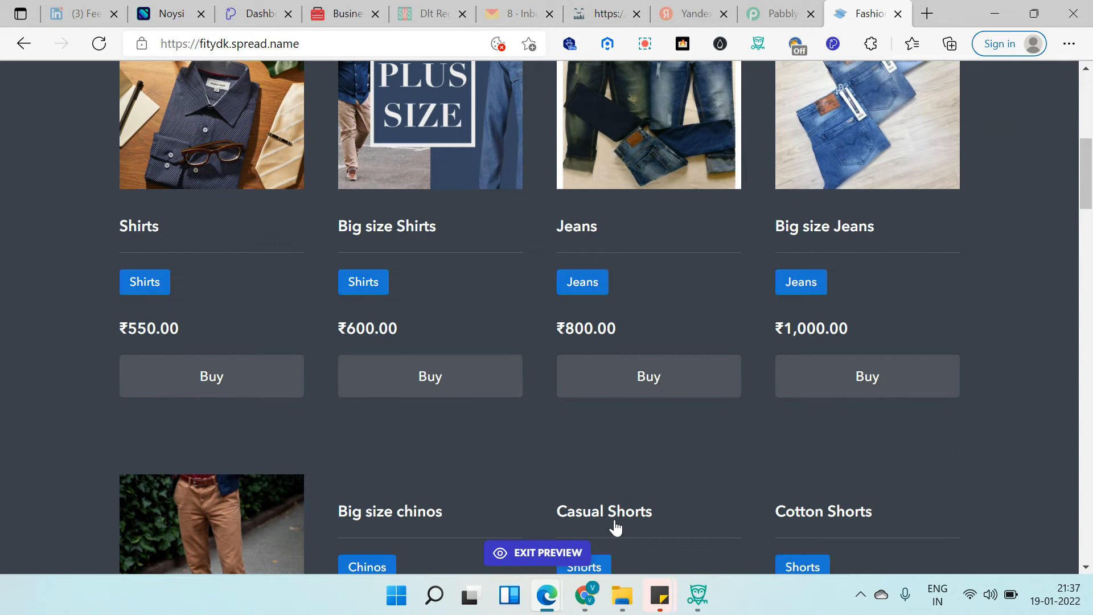
scroll(547, 437, "down", 4)
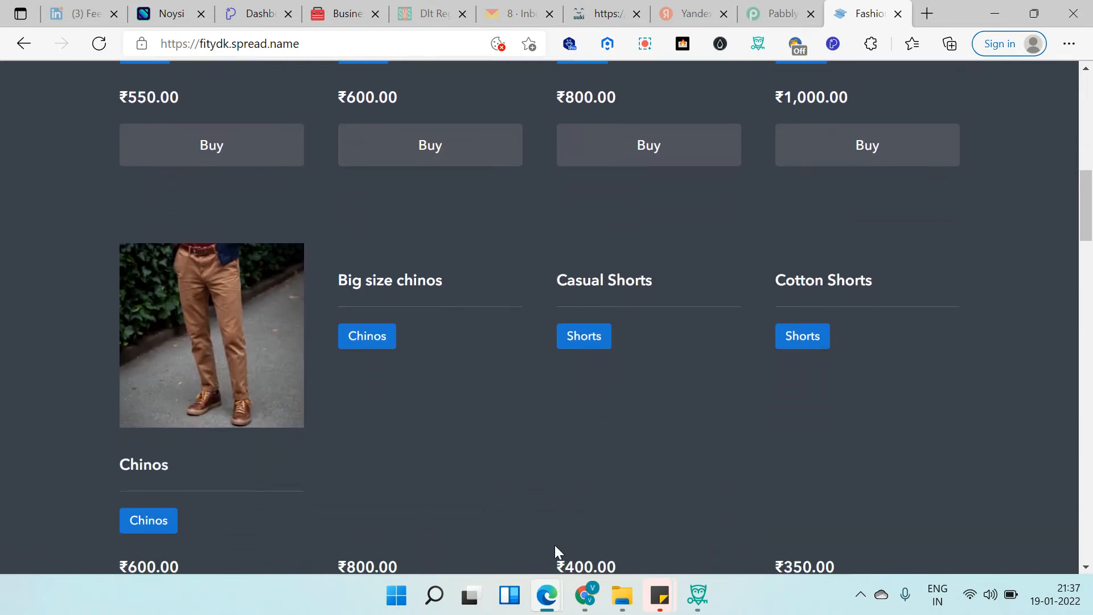
left_click(554, 551)
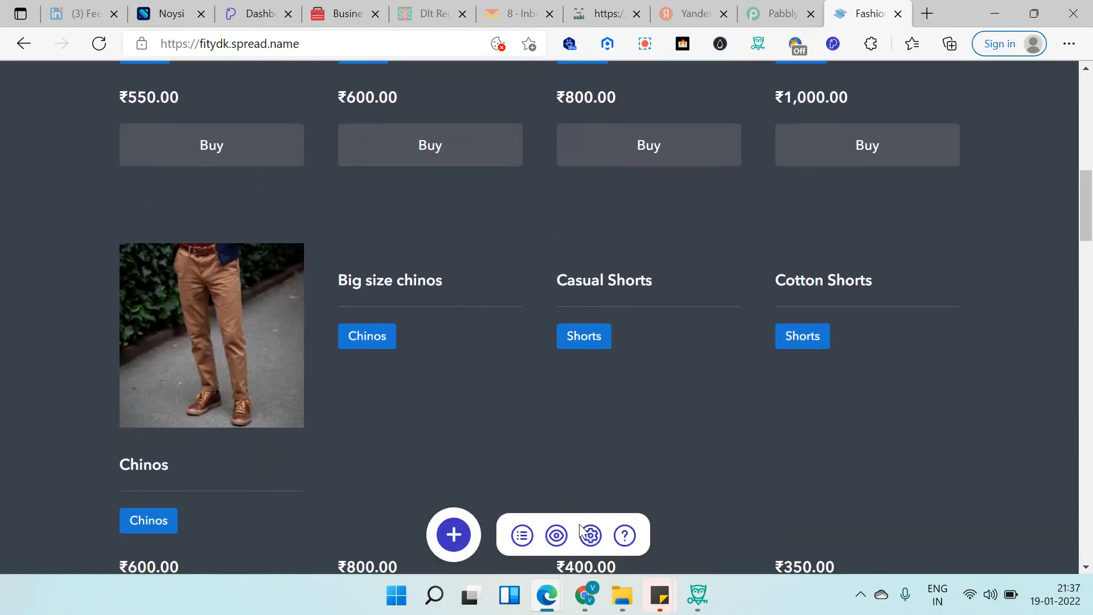
Open FITYDK Map Pop for editing from the popup list and show its rule settings
left_click(522, 535)
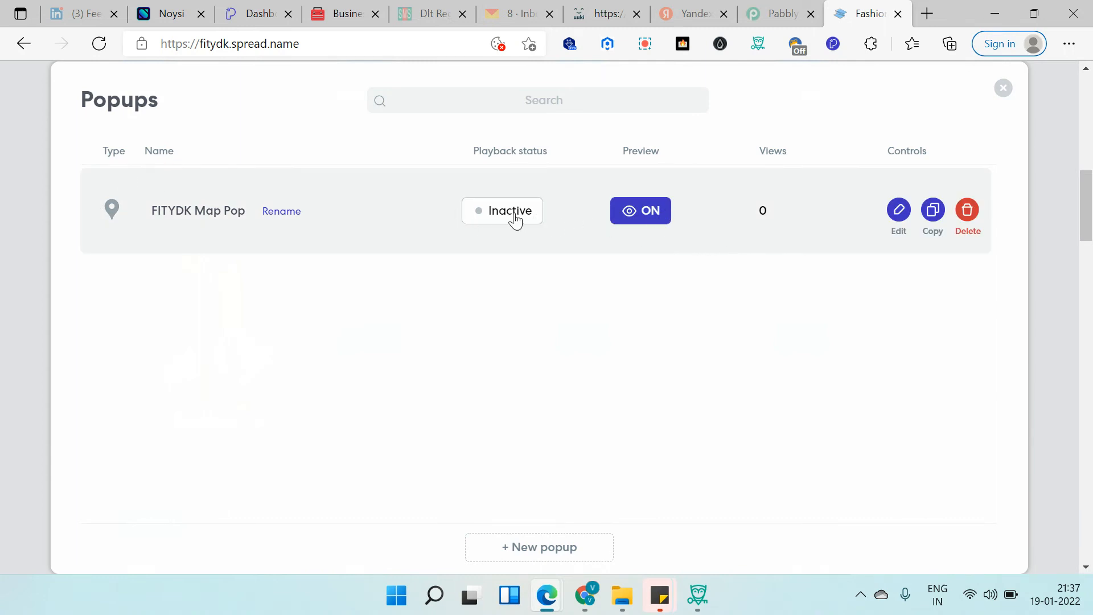
left_click(899, 210)
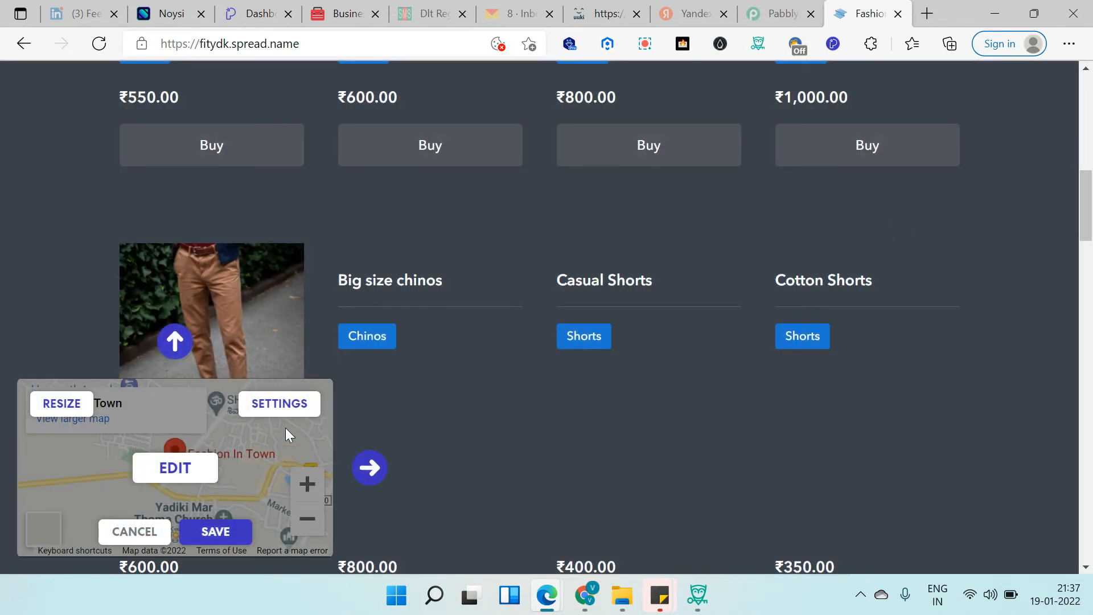
left_click(280, 404)
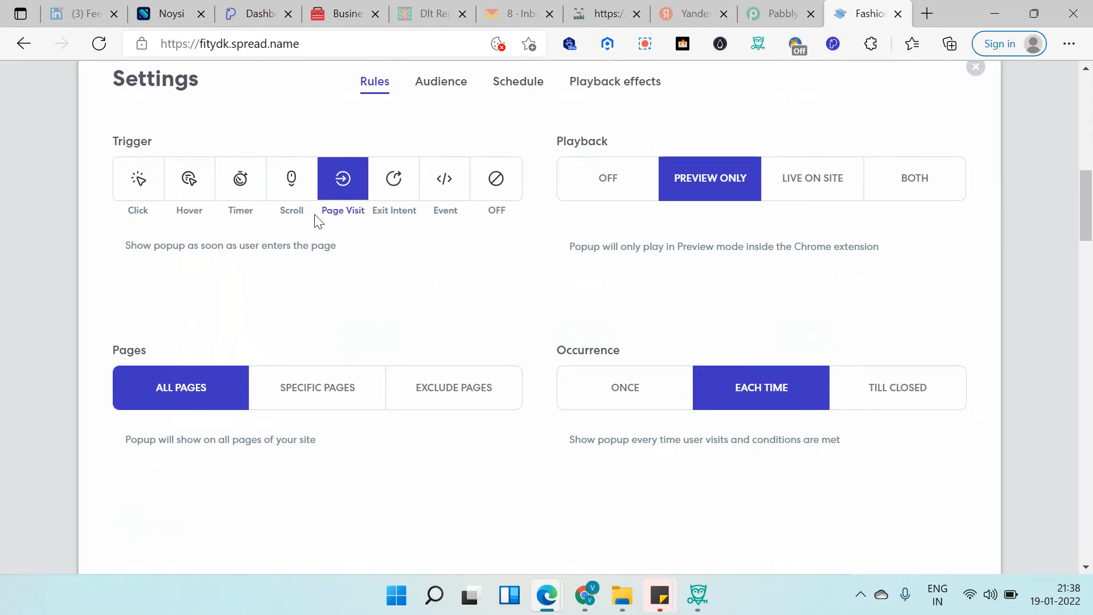
Examine the popup's Click, Hover, Timer, Scroll, Page Visit, Exit Intent and Event trigger options
left_click(160, 196)
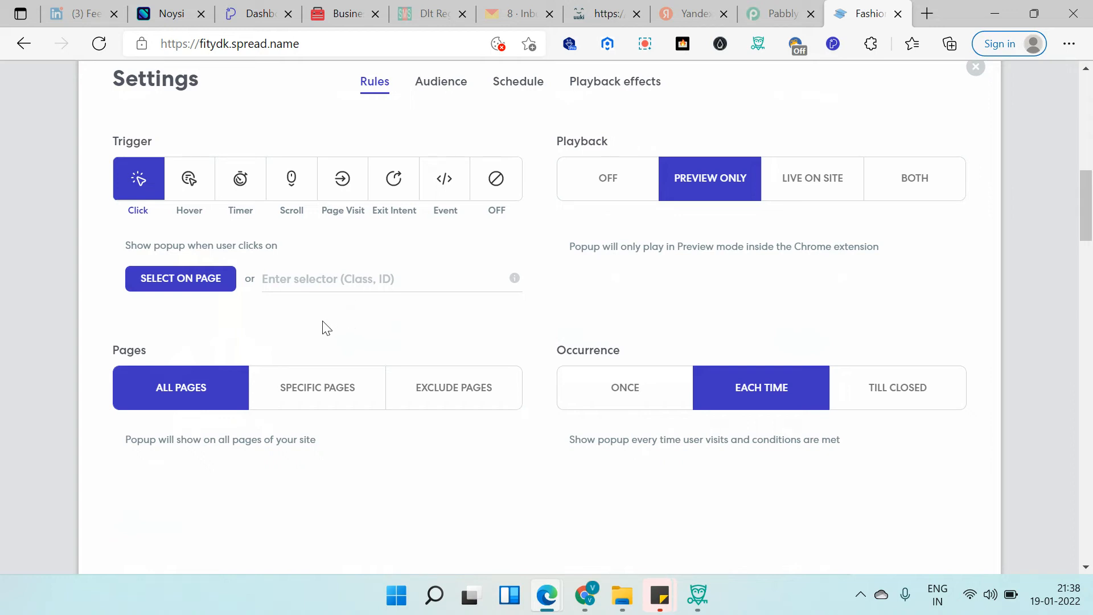
left_click(195, 198)
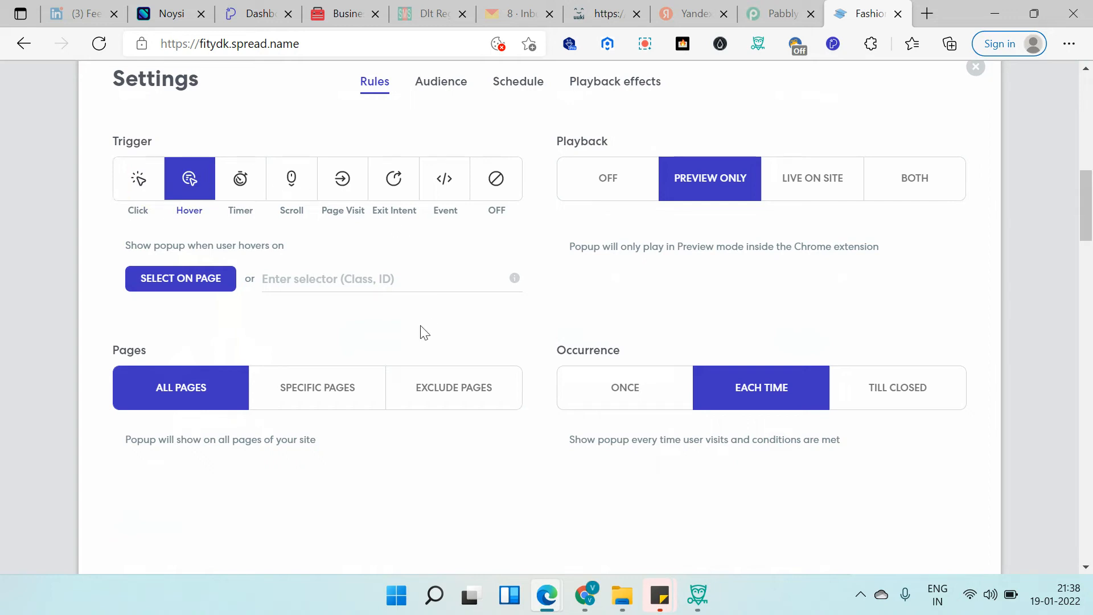
left_click(251, 189)
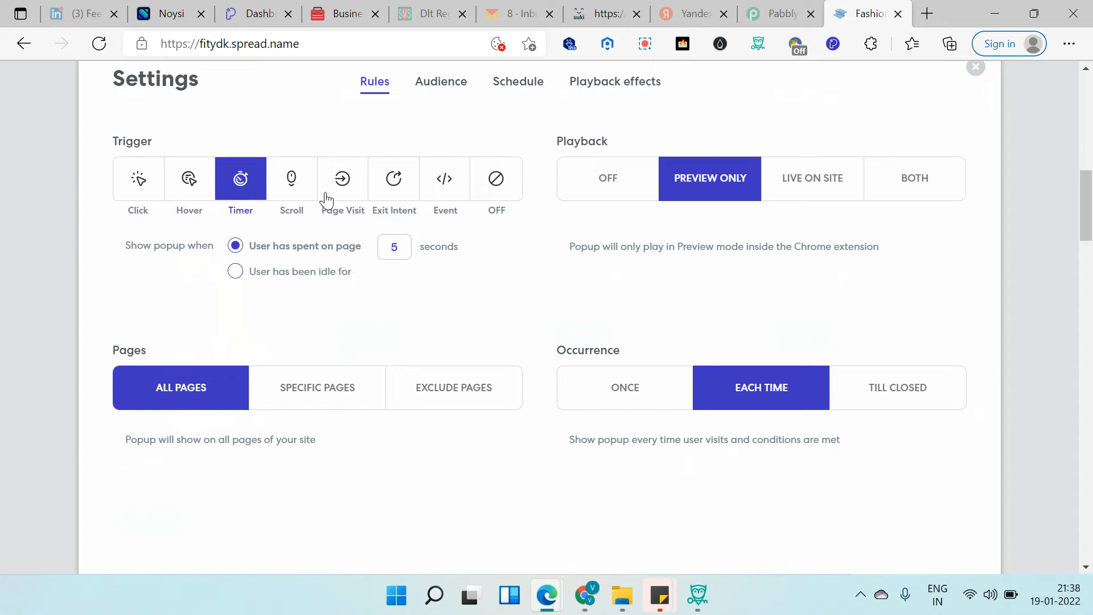
left_click(293, 182)
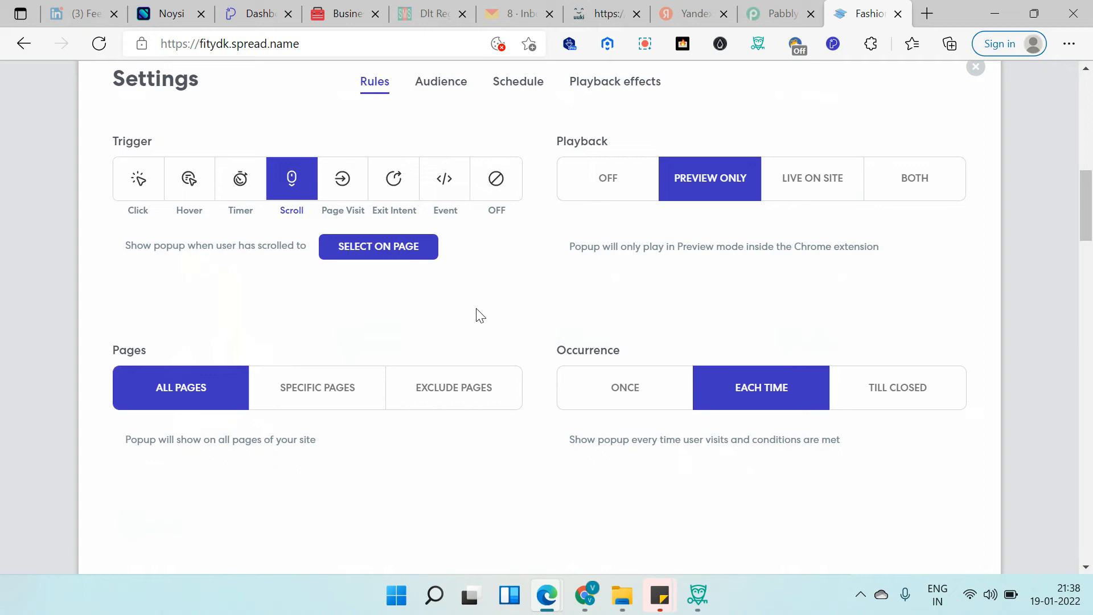
left_click(352, 197)
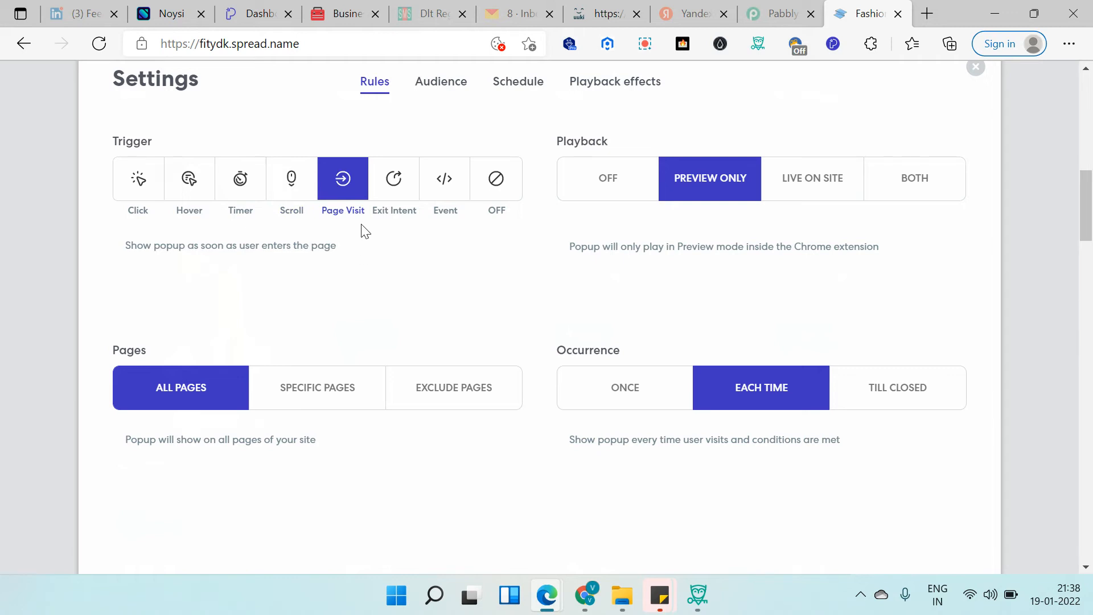
left_click(402, 201)
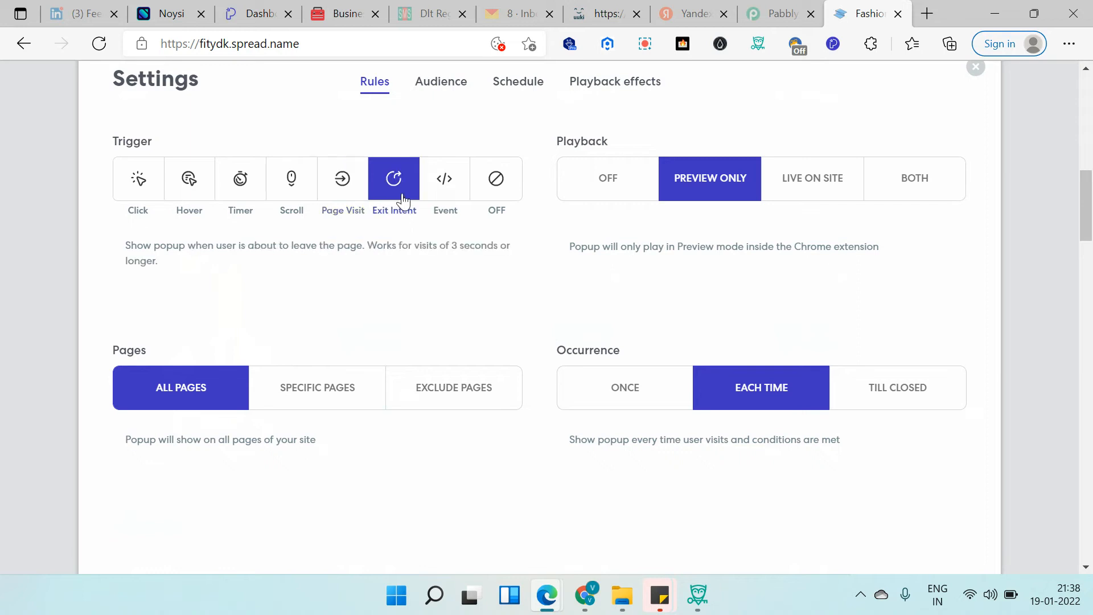
left_click(441, 193)
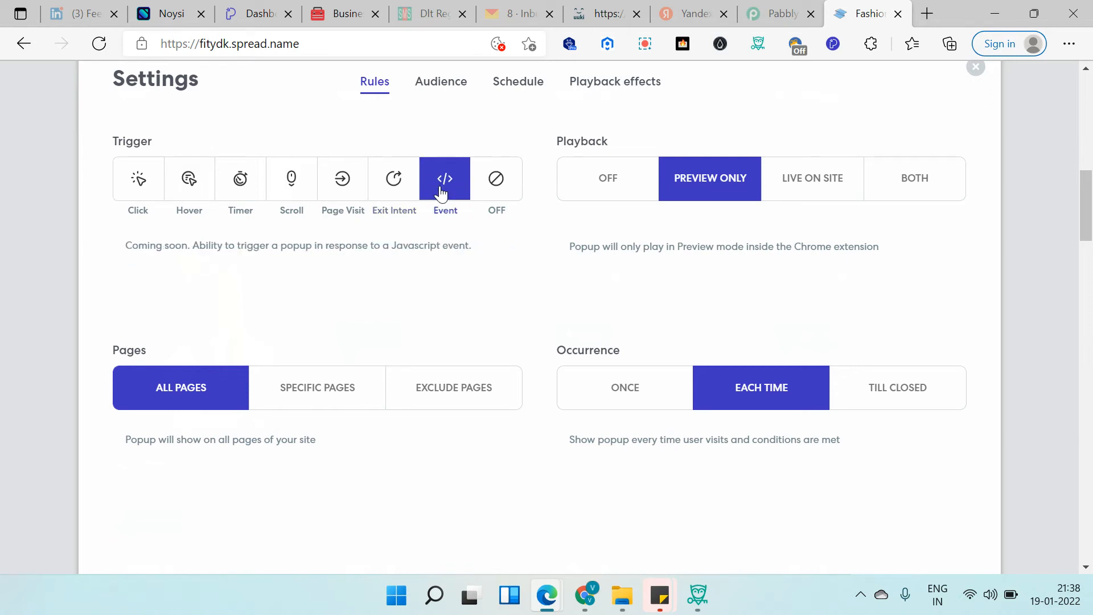
Set the popup to trigger after 3 seconds spent on the page, with playback live on the site
left_click(253, 193)
double_click(402, 247)
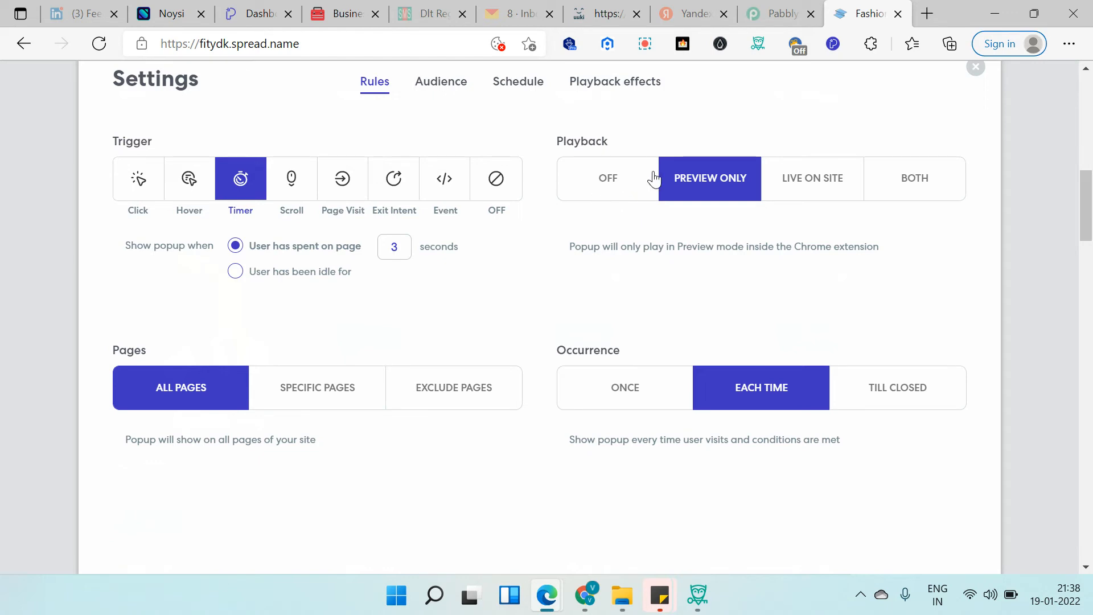
left_click(821, 194)
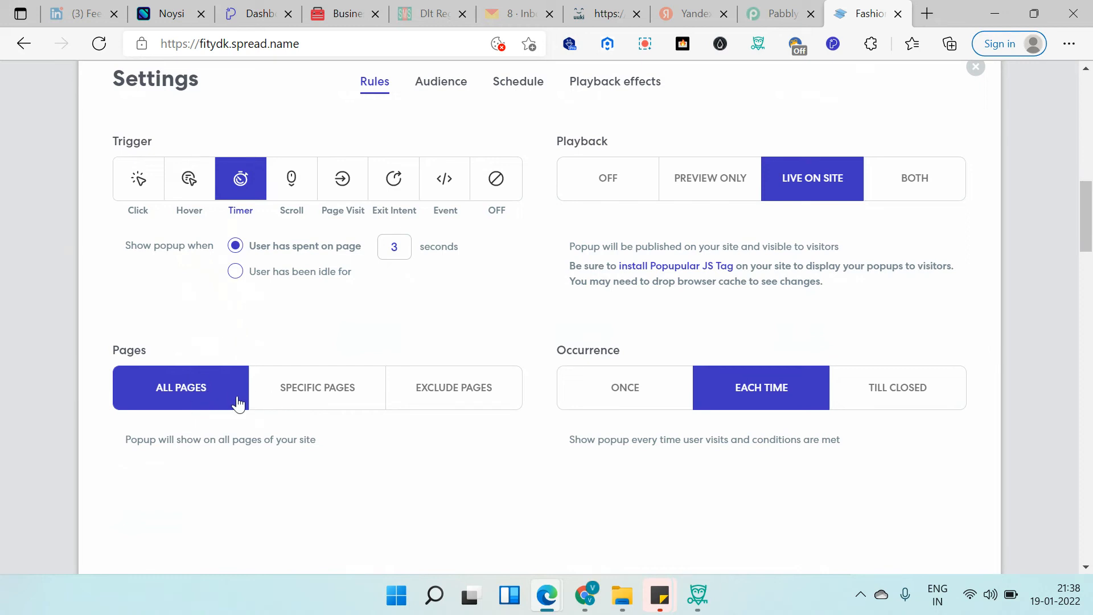
Examine the popup's Specific Pages and Exclude Pages options, and leave it set to show on all pages
left_click(337, 408)
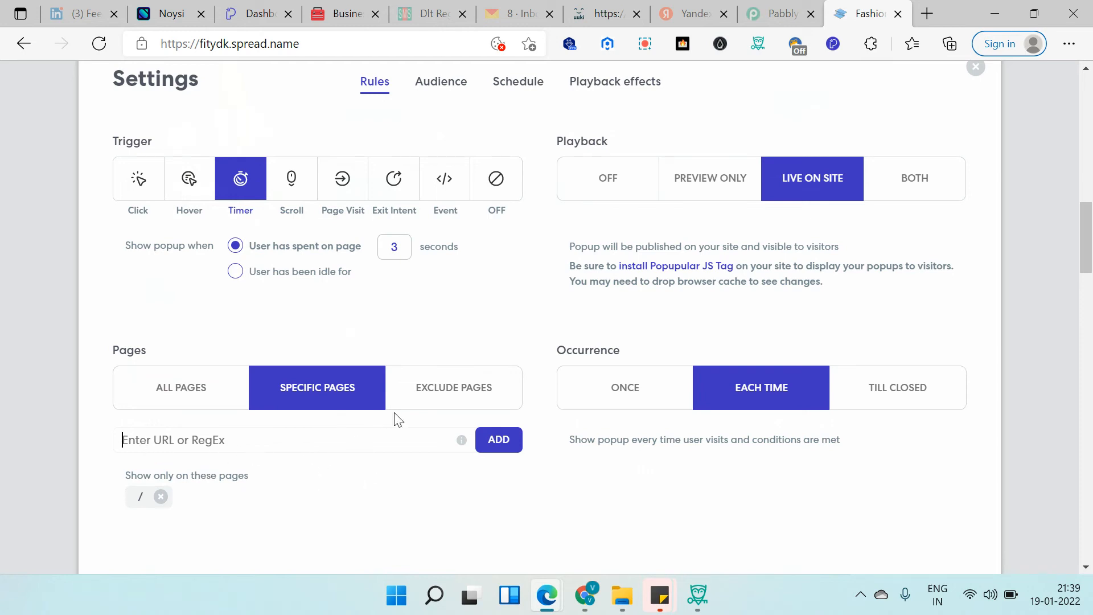
left_click(500, 407)
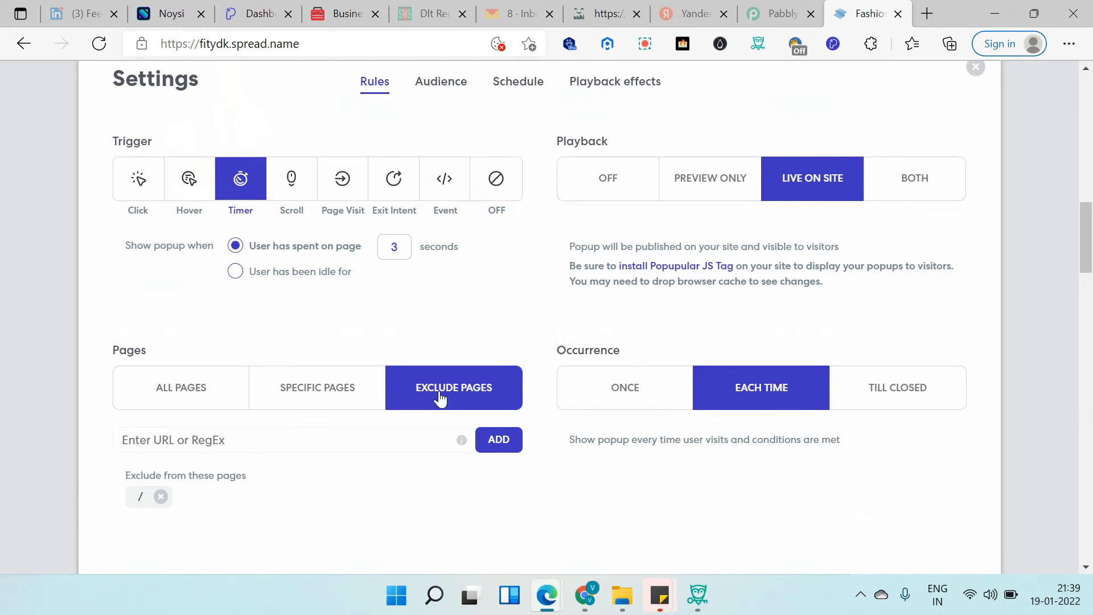
left_click(220, 405)
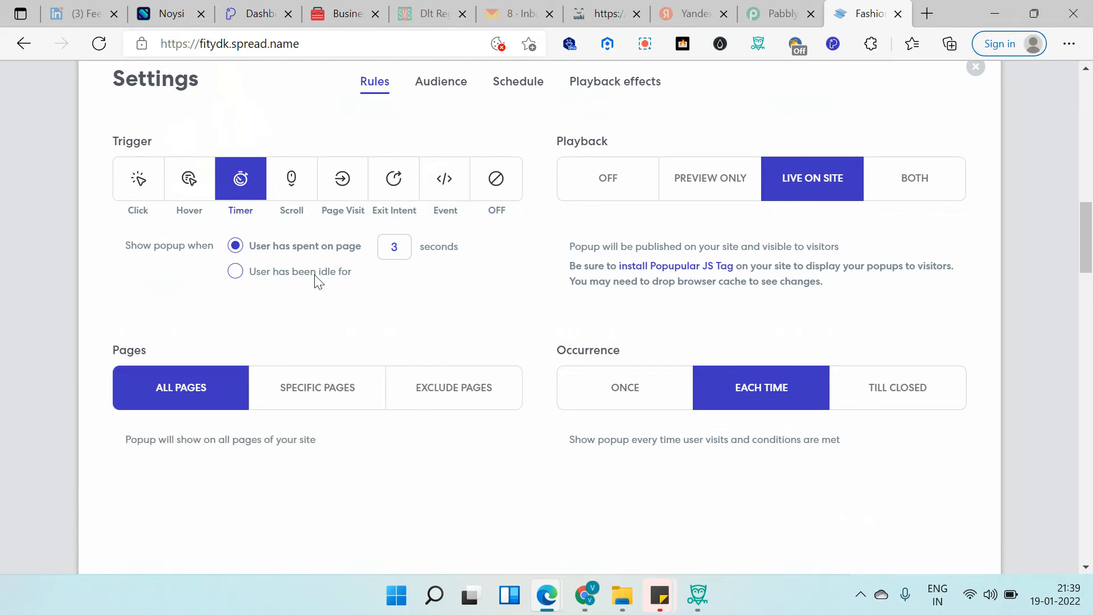
Turn on audience targeting for the popup and start a new audience
left_click(454, 89)
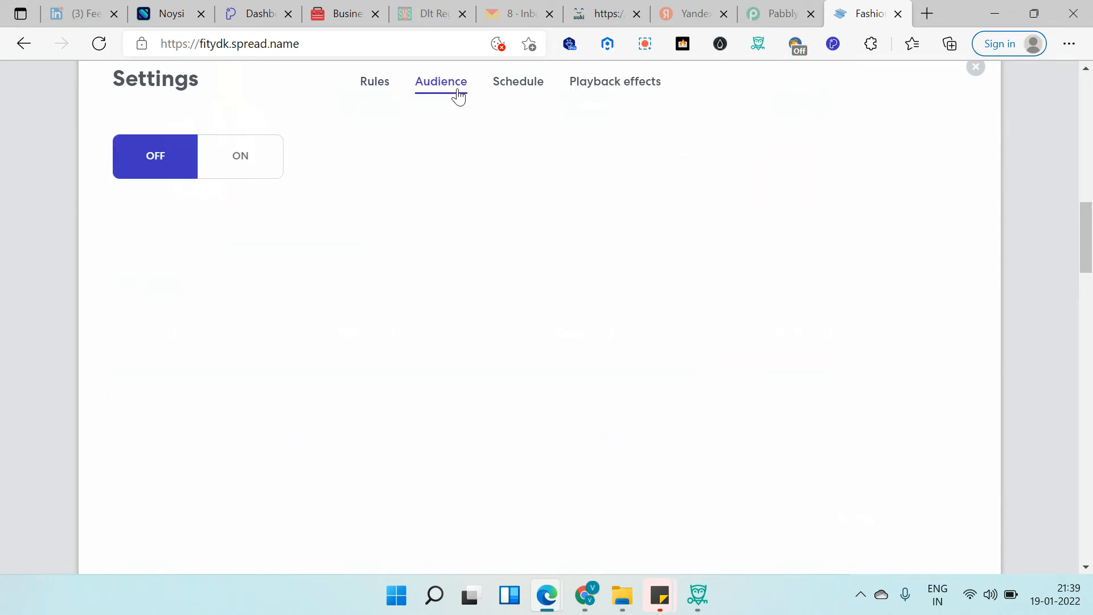
left_click(255, 177)
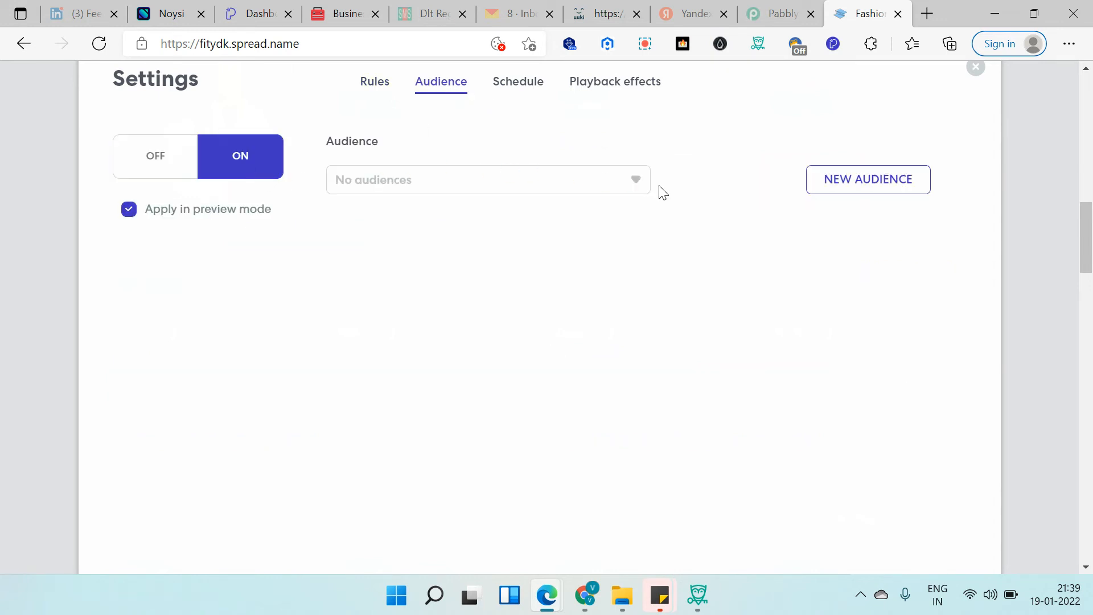
left_click(809, 185)
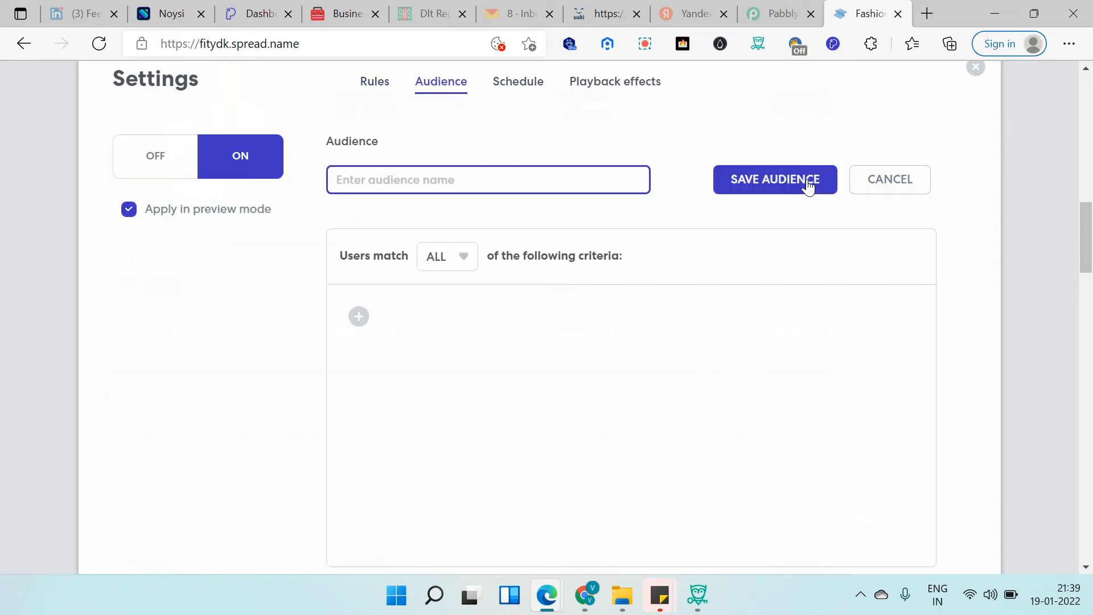
Add an audience criterion requiring the device to be Desktop only, excluding Tablet and Mobile
left_click(461, 257)
left_click(359, 316)
left_click(484, 319)
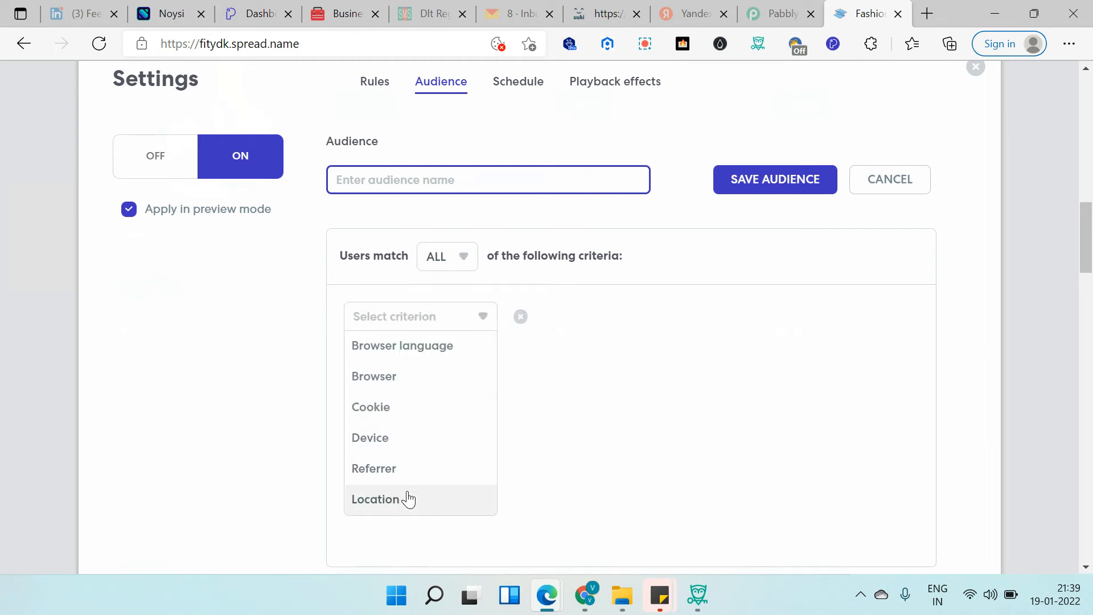
left_click(403, 441)
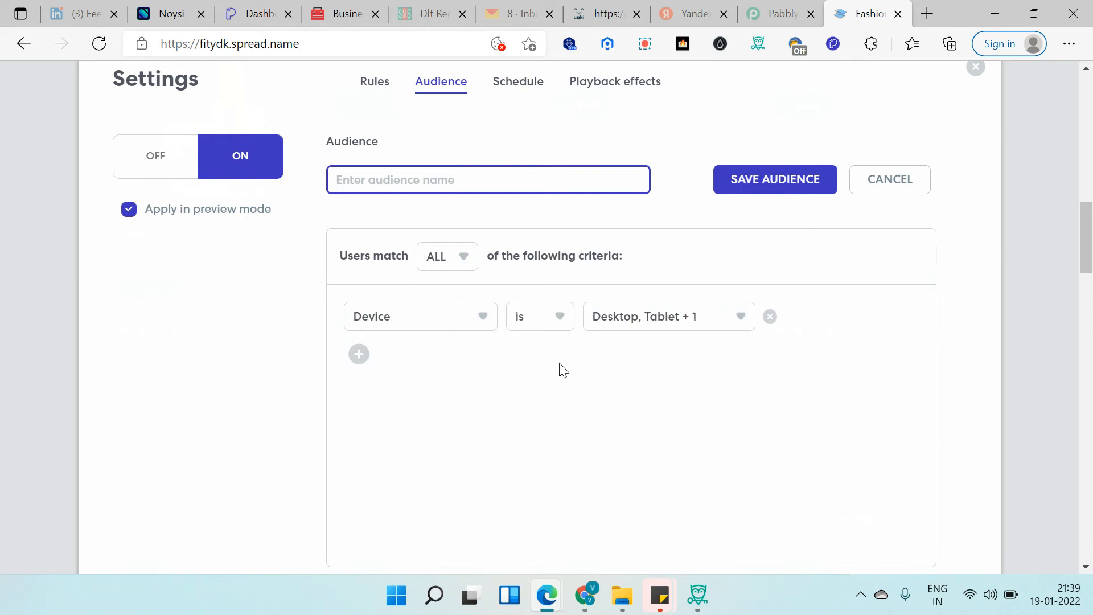
left_click(619, 324)
left_click(600, 376)
left_click(600, 407)
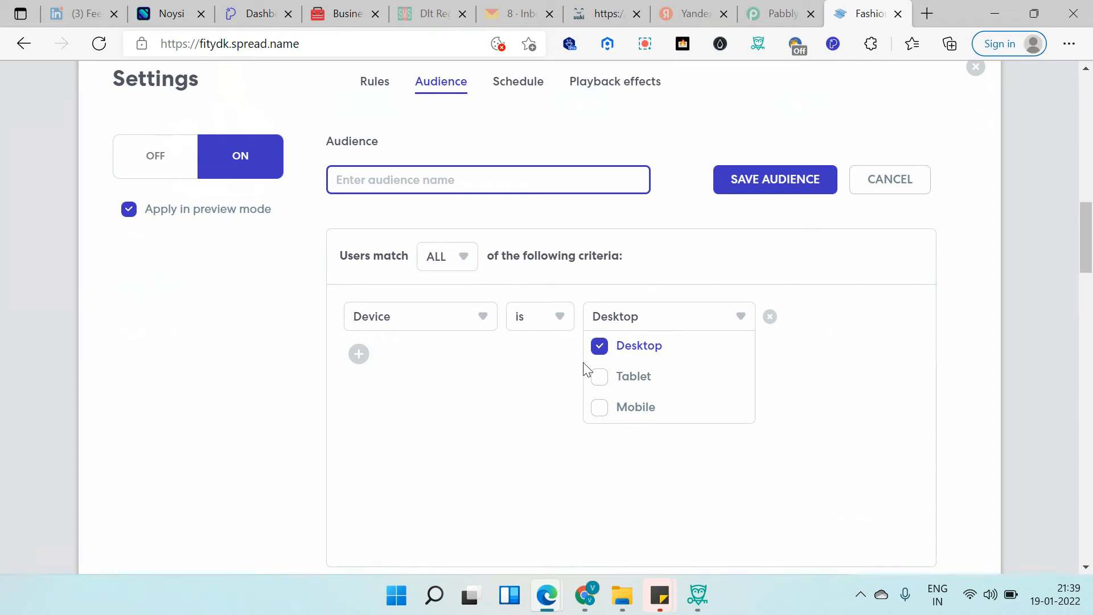
left_click(500, 409)
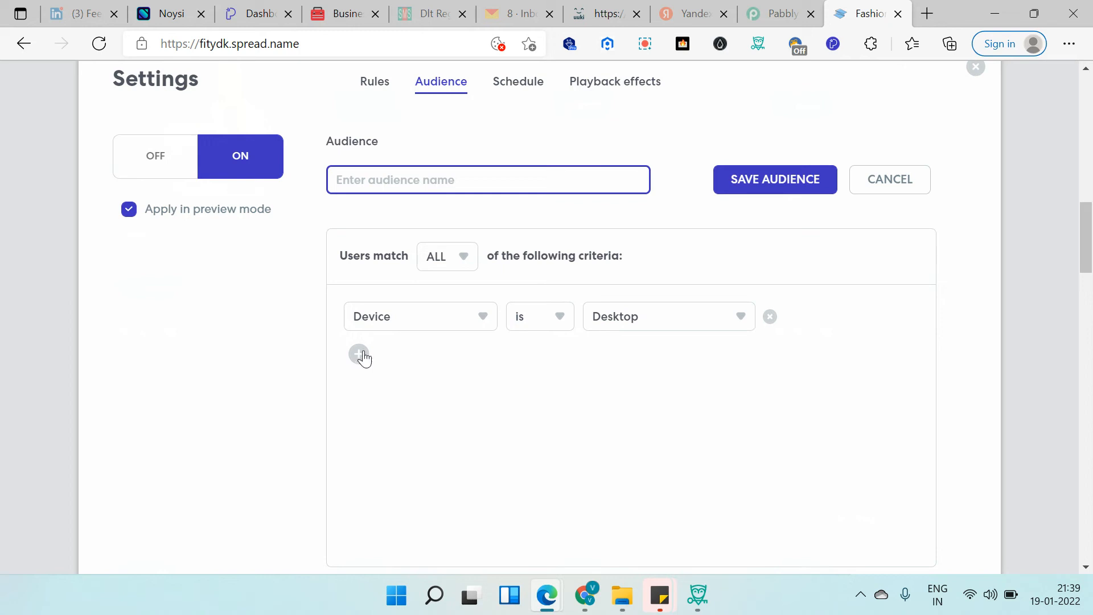
Add a second audience criterion requiring the location to be India
left_click(362, 356)
left_click(477, 359)
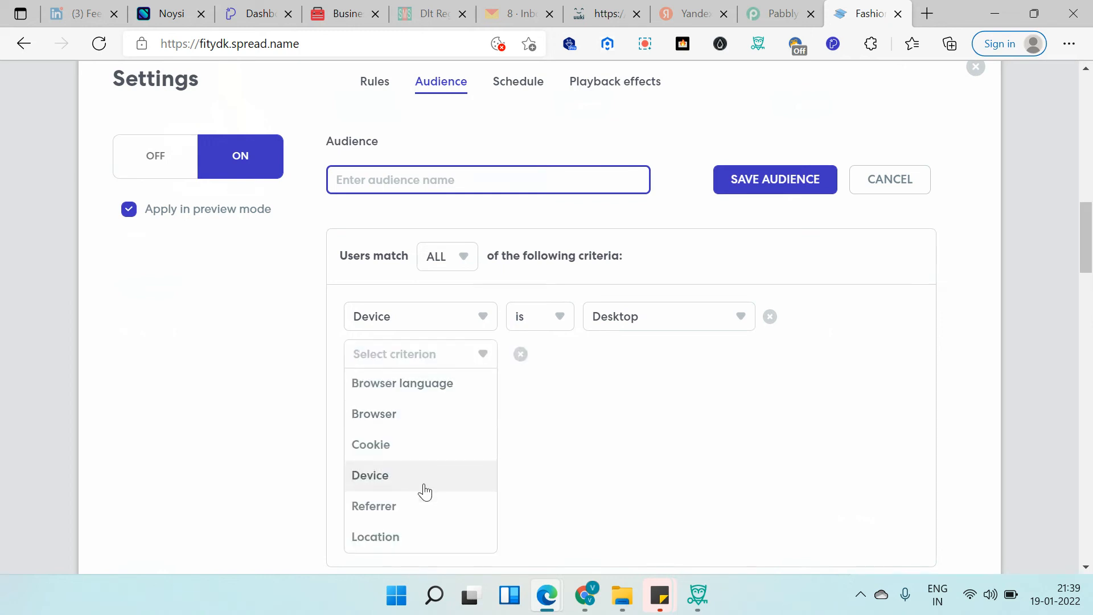
left_click(402, 537)
left_click(619, 365)
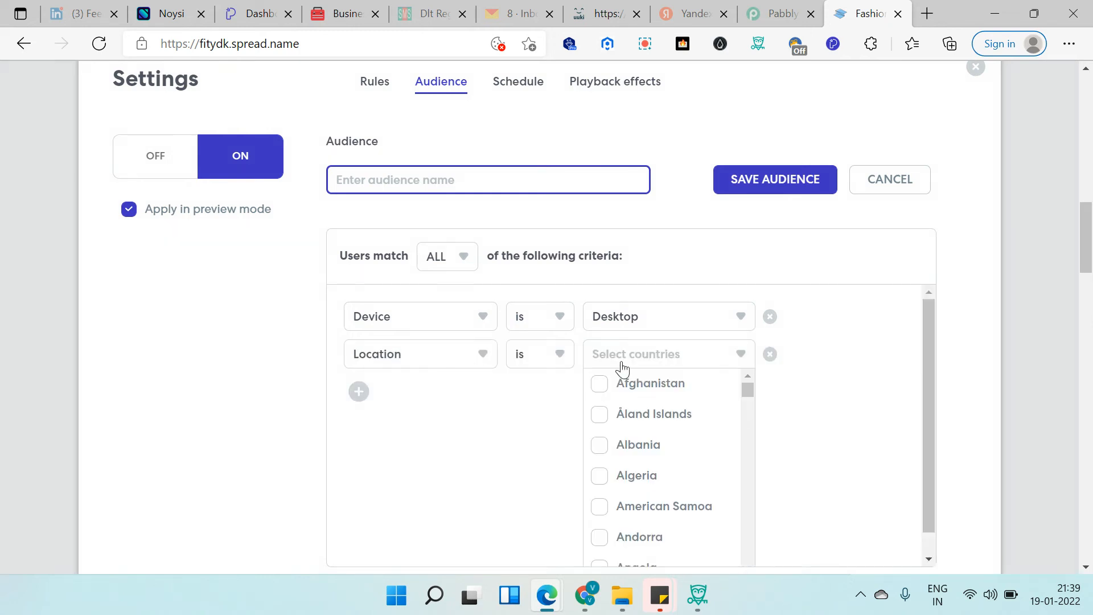
scroll(630, 374, "down", 10)
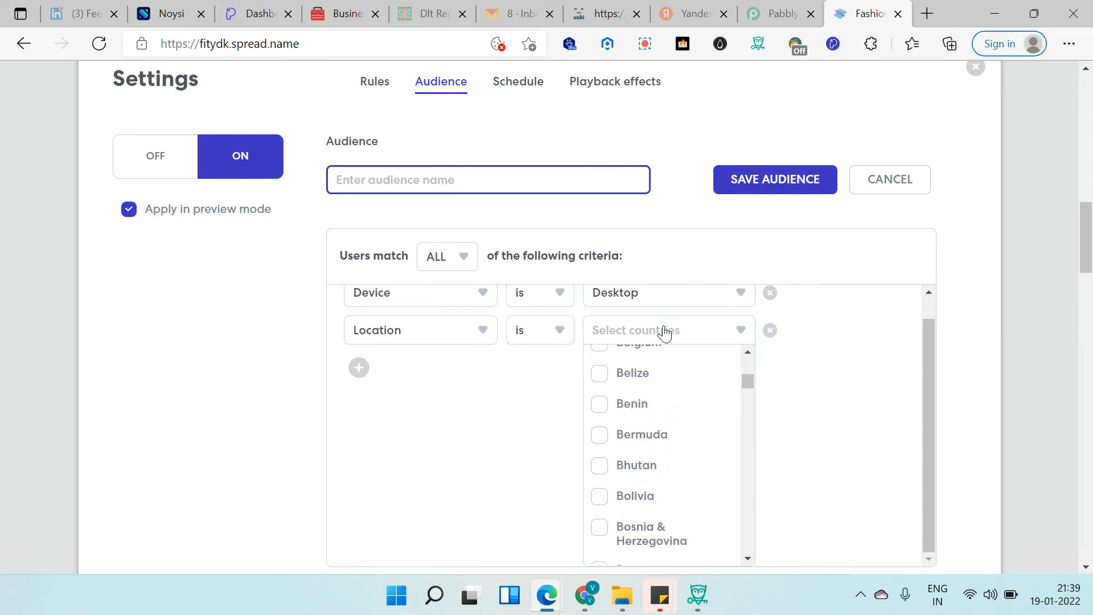
scroll(658, 403, "down", 10)
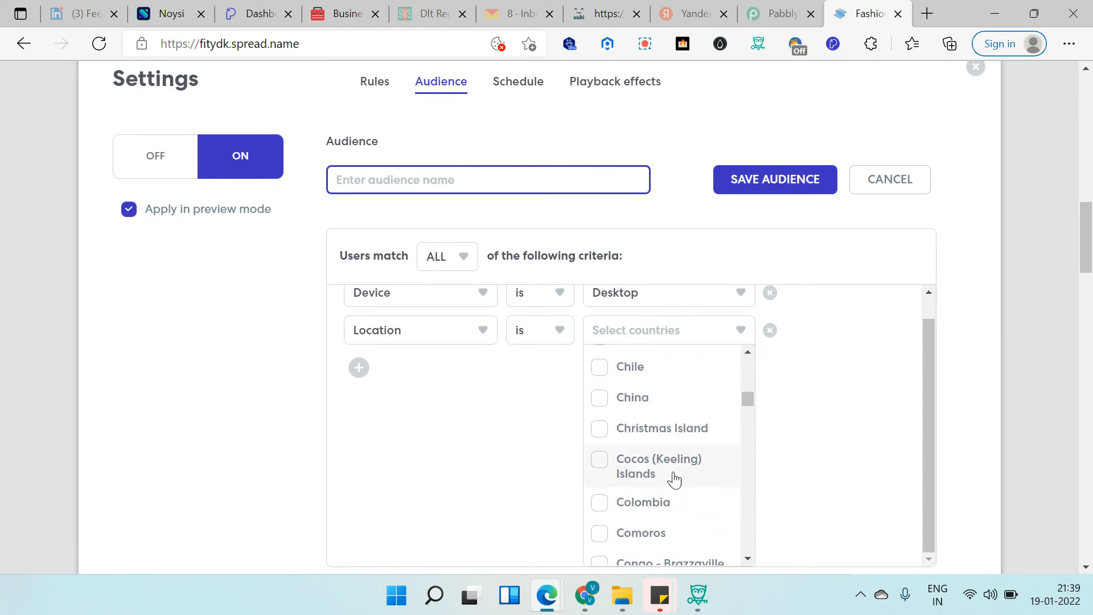
scroll(674, 479, "down", 5)
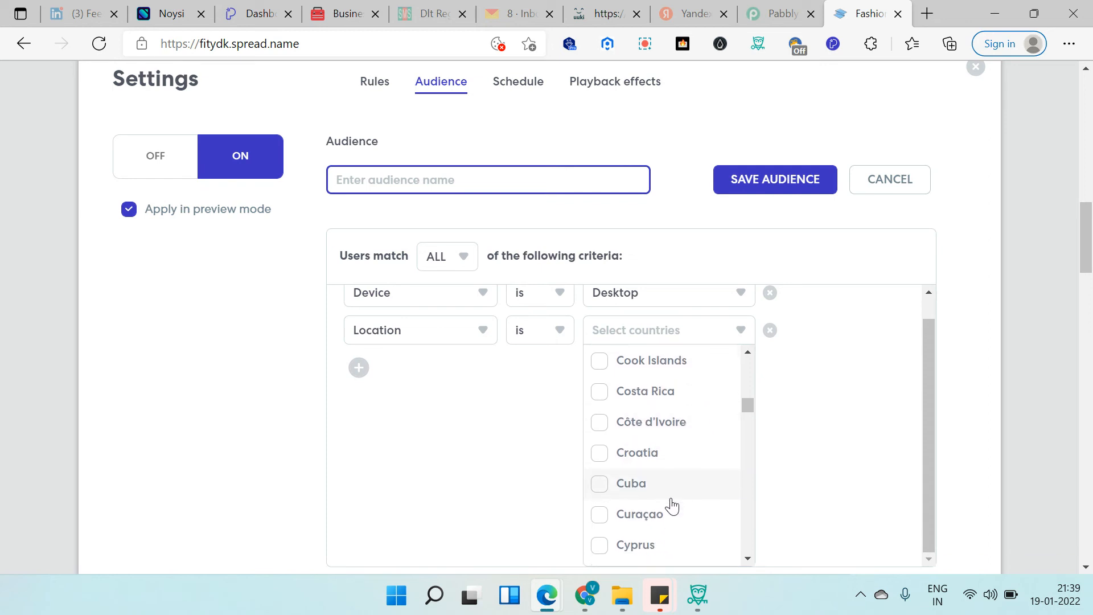
scroll(668, 471, "down", 10)
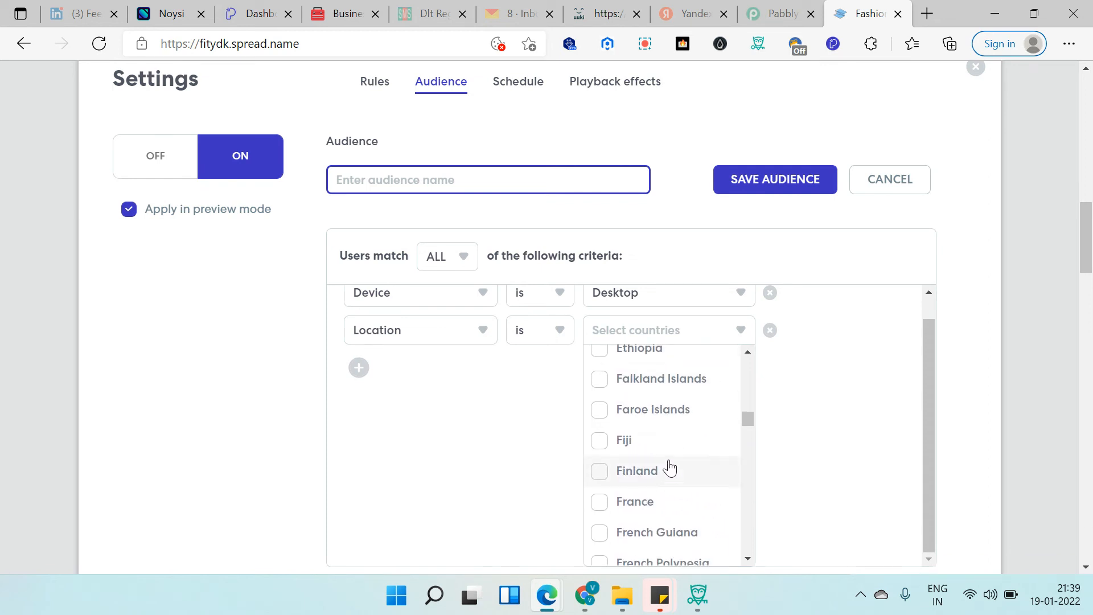
scroll(671, 471, "down", 15)
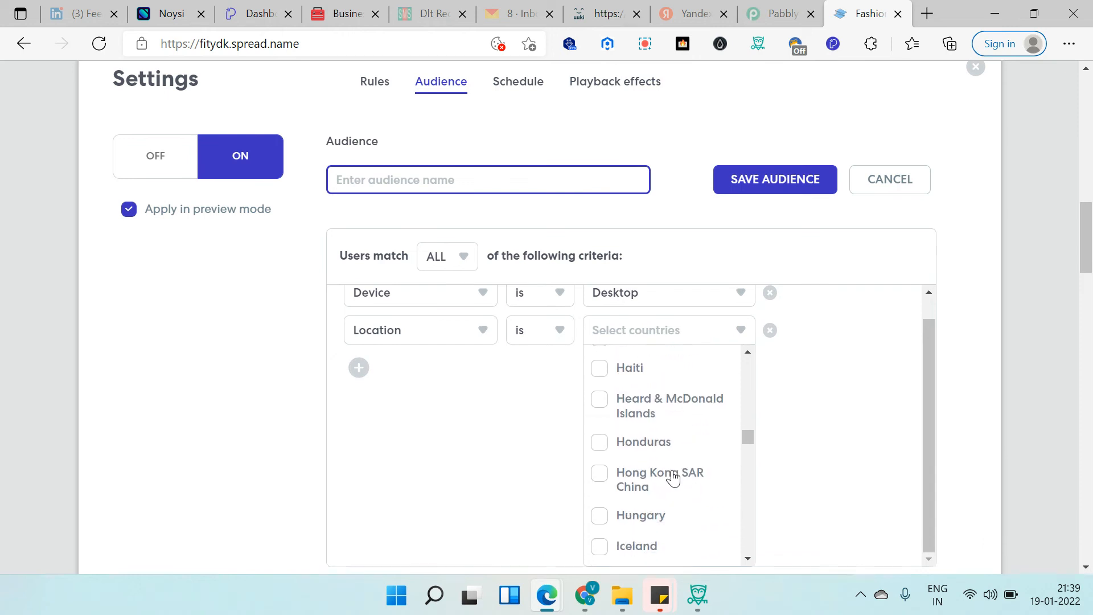
scroll(673, 477, "down", 3)
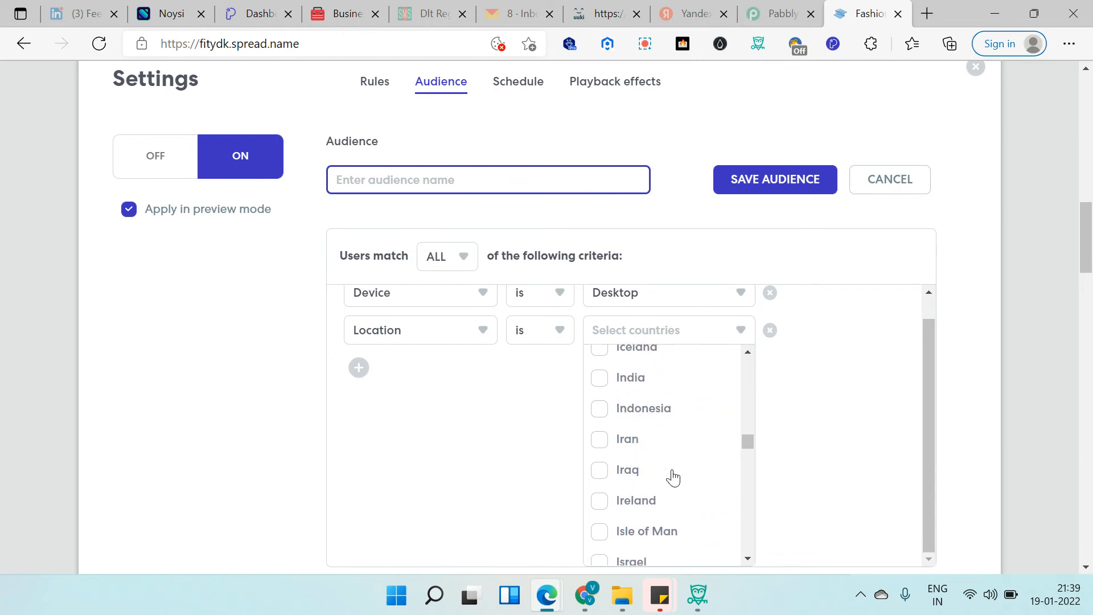
left_click(625, 380)
left_click(508, 427)
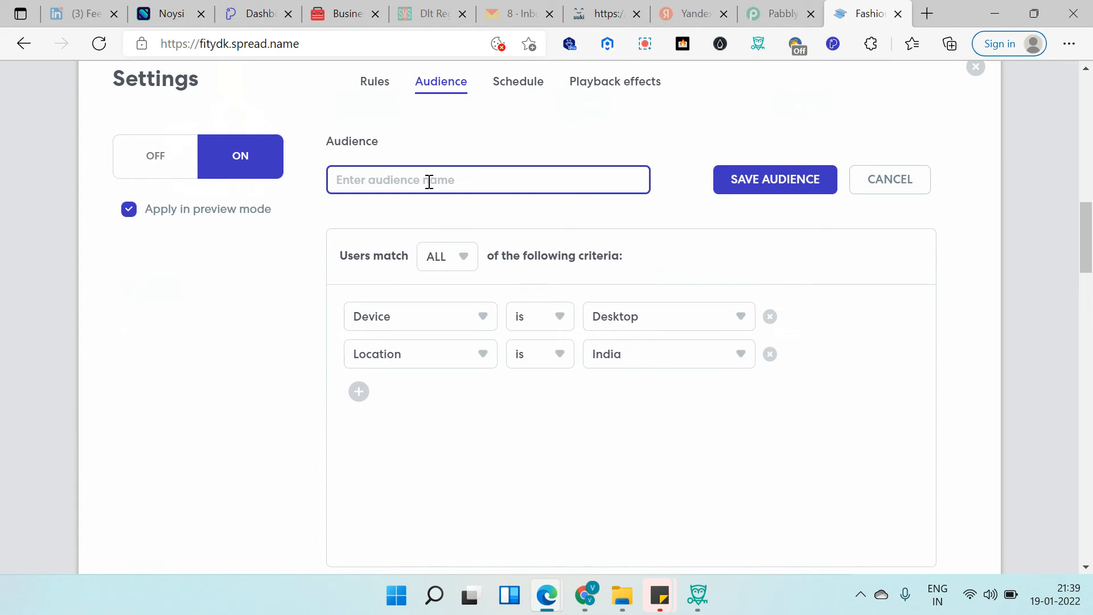
Save the audience under the name Indian Desktop users and turn audience targeting off for the popup
type("Indian Desktop users")
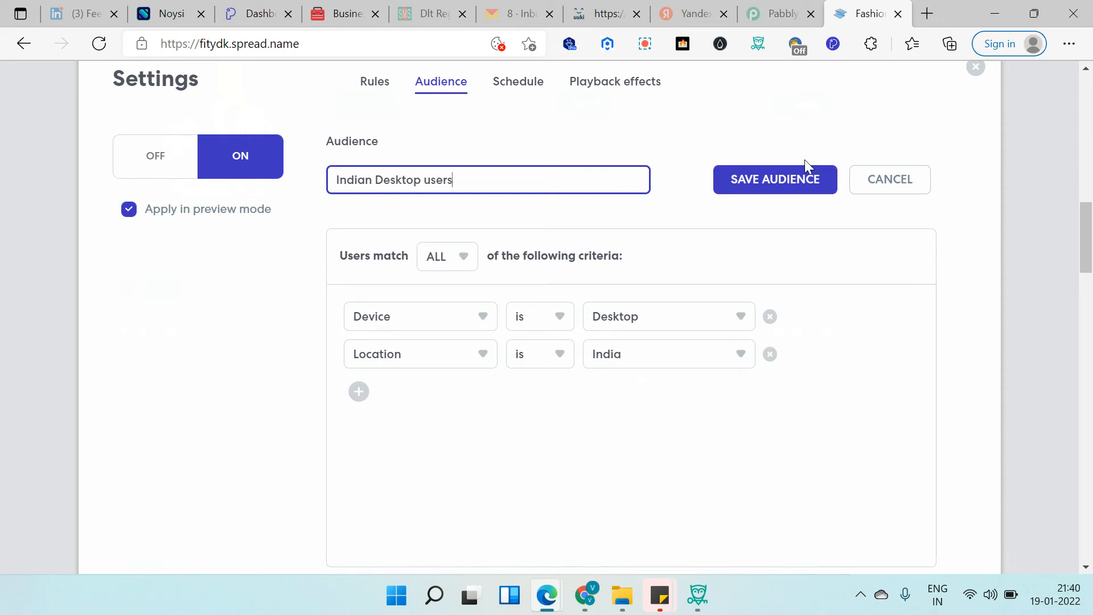
left_click(766, 195)
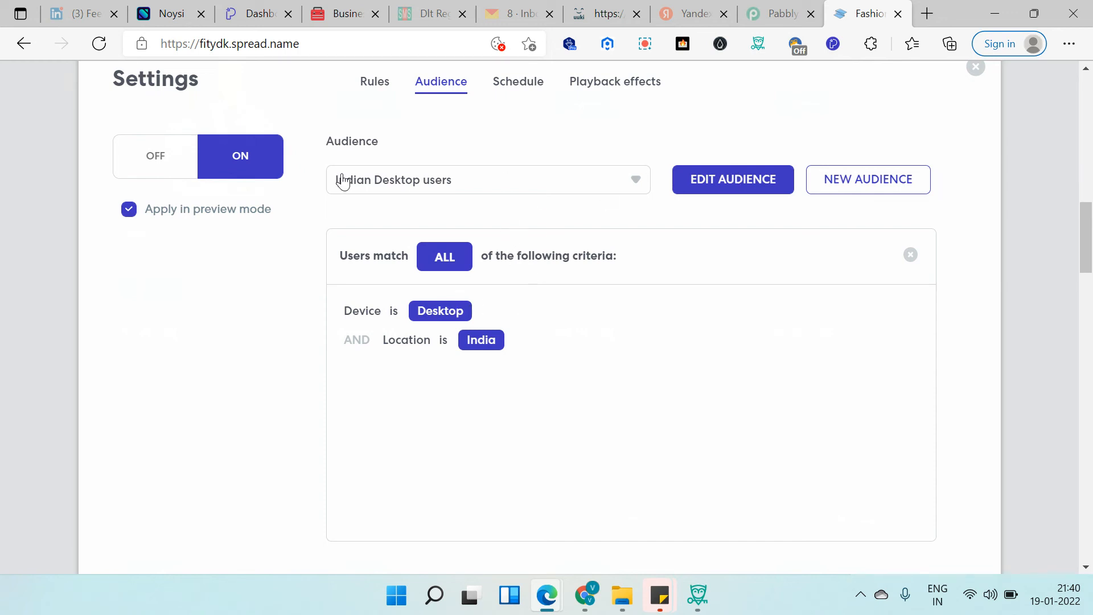
left_click(175, 167)
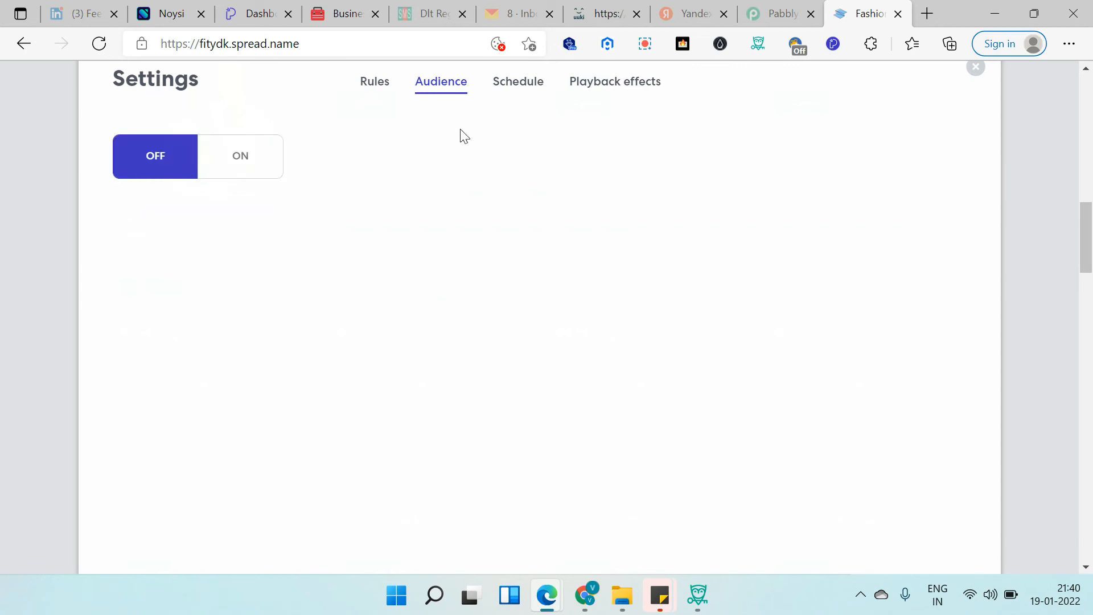
Examine the schedule's time zone, end date and specific-day options, and leave scheduling off
left_click(523, 86)
left_click(242, 156)
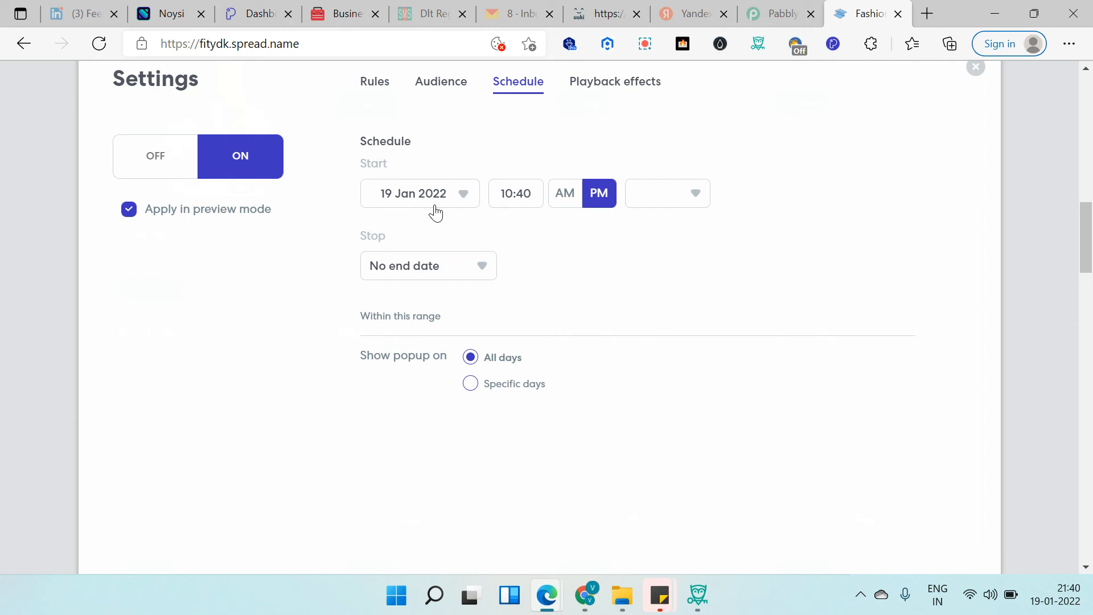
left_click(659, 195)
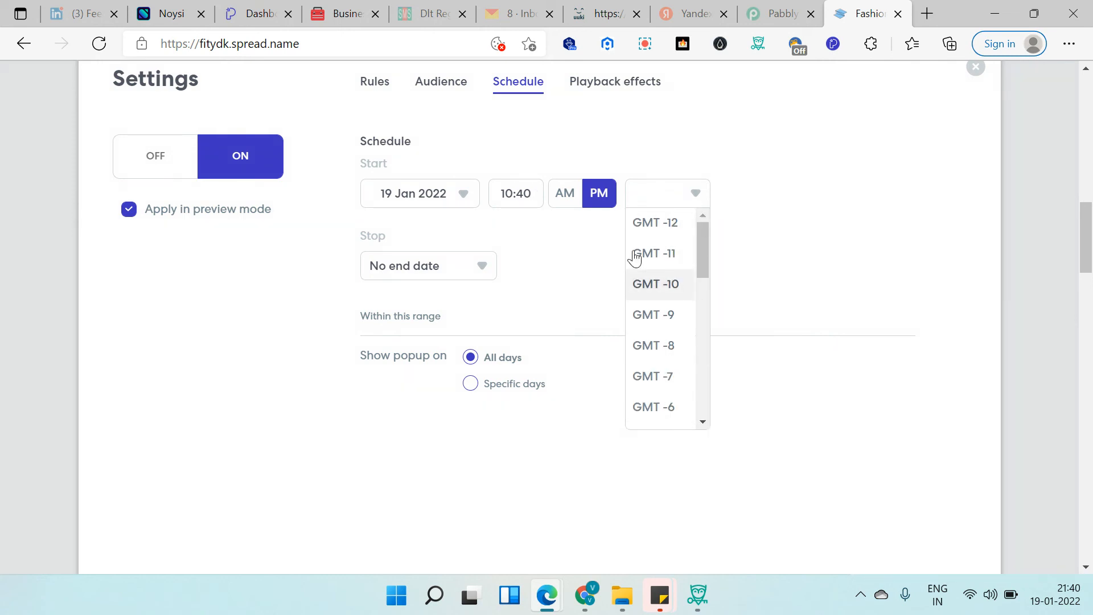
left_click(792, 128)
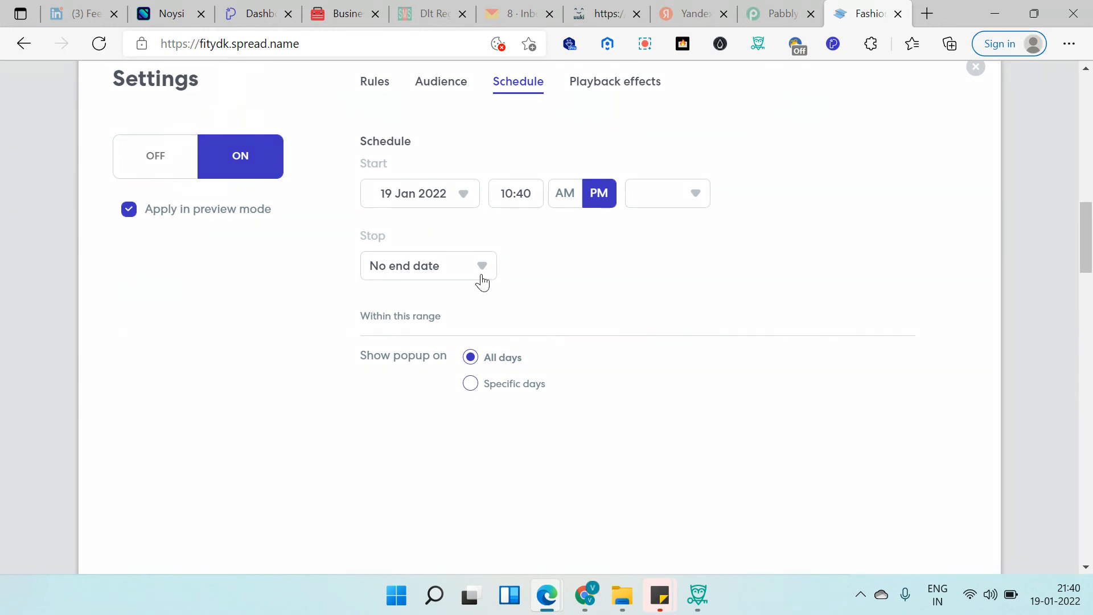
left_click(445, 276)
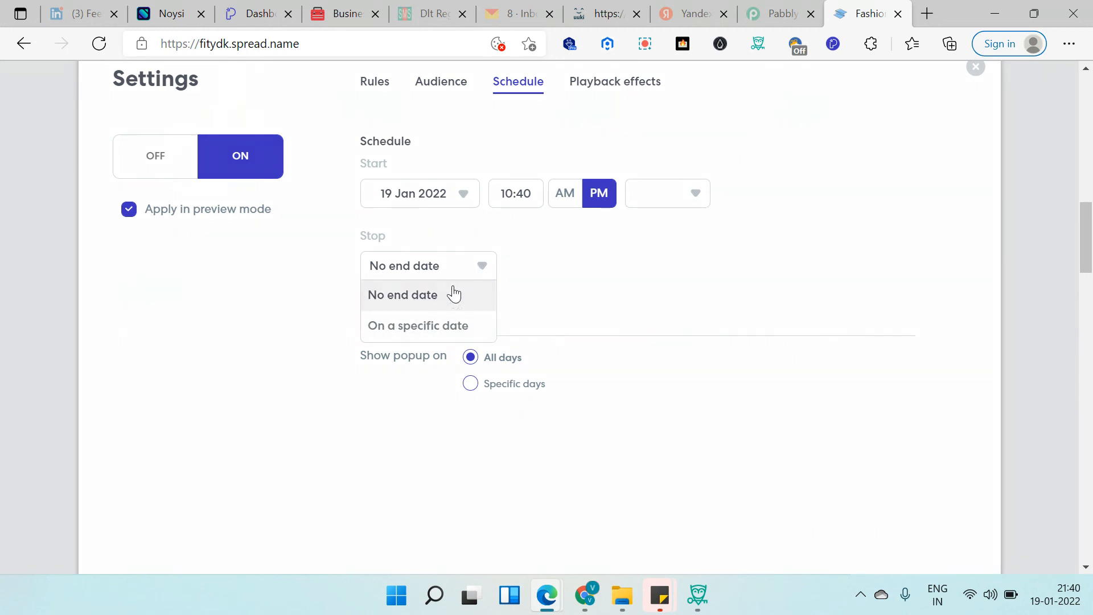
left_click(626, 251)
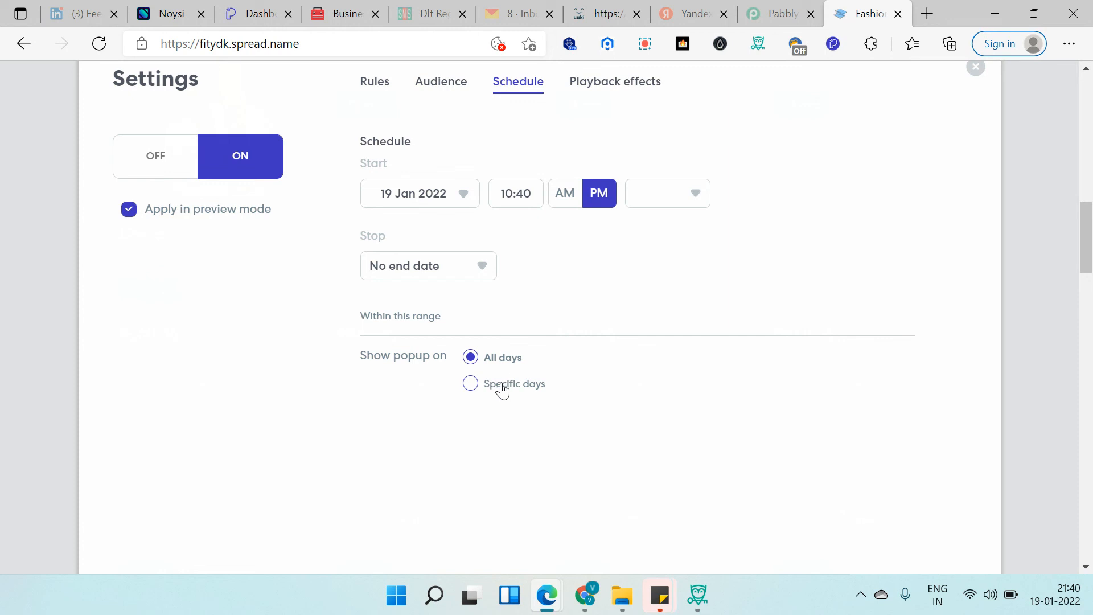
left_click(476, 391)
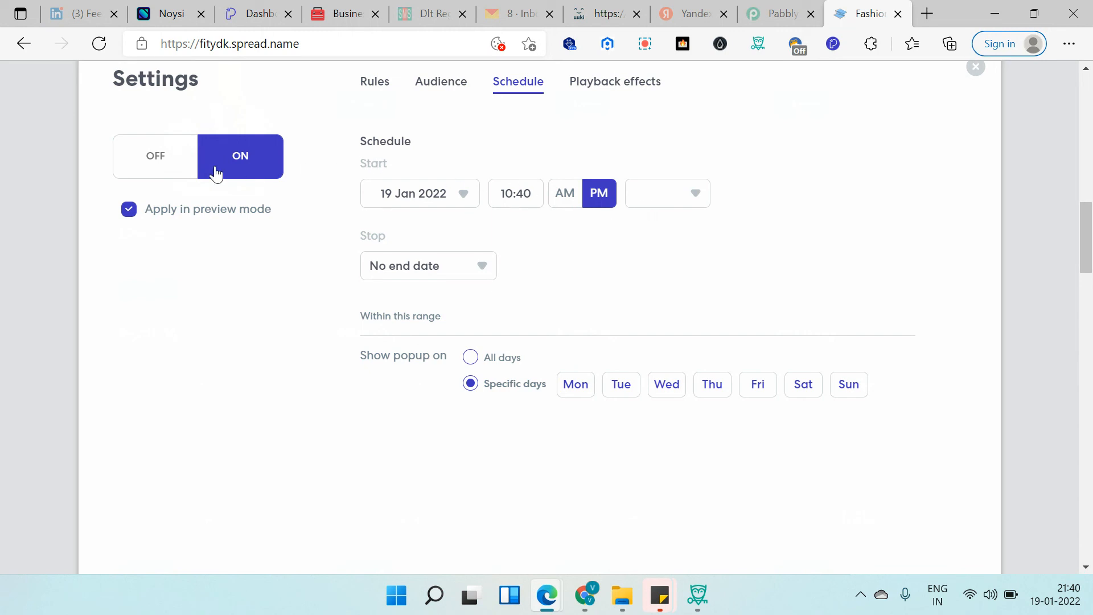
left_click(175, 174)
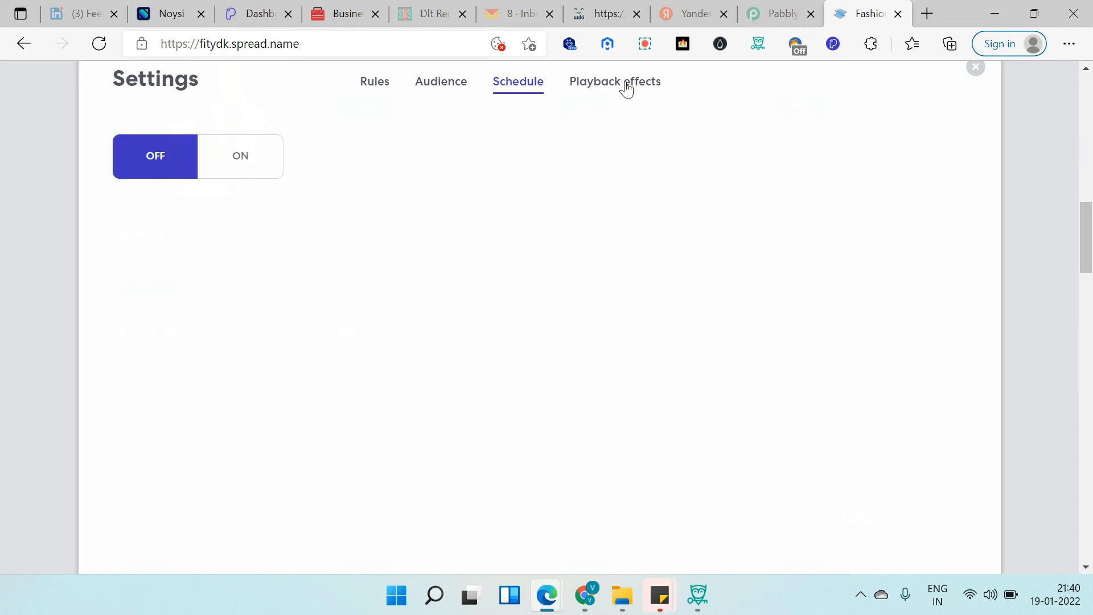
Review the popup's playback effects and rules, and save the popup with its current settings
left_click(625, 86)
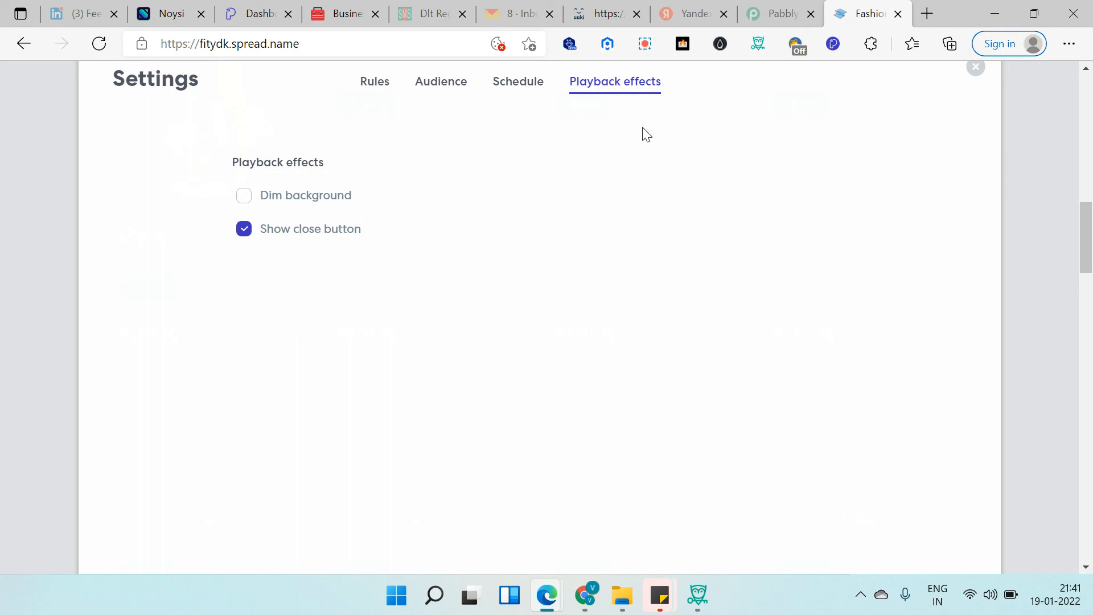
left_click(374, 84)
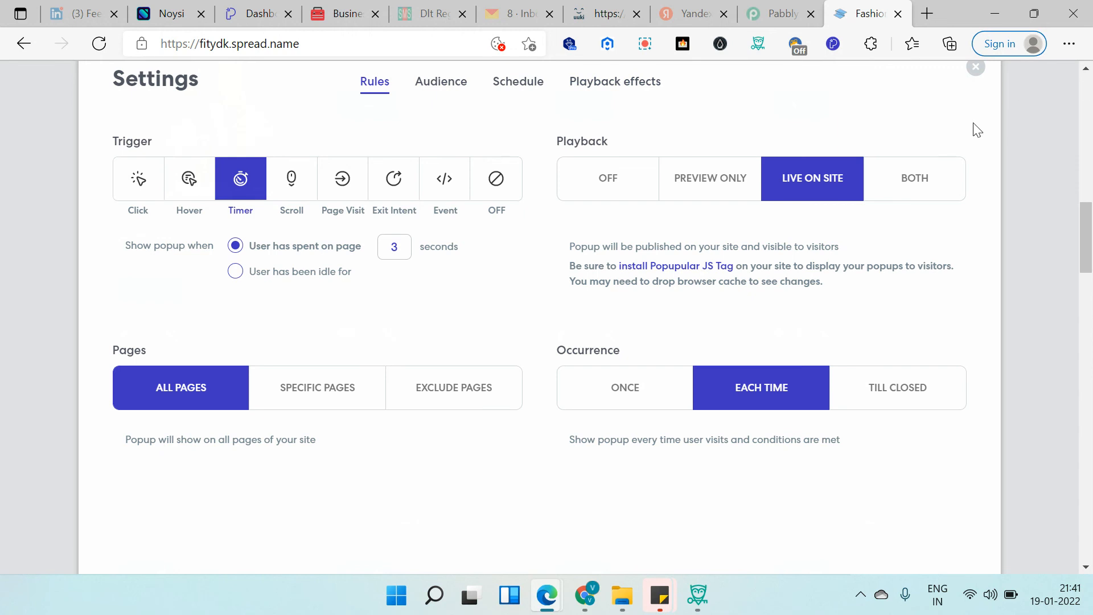
left_click(976, 67)
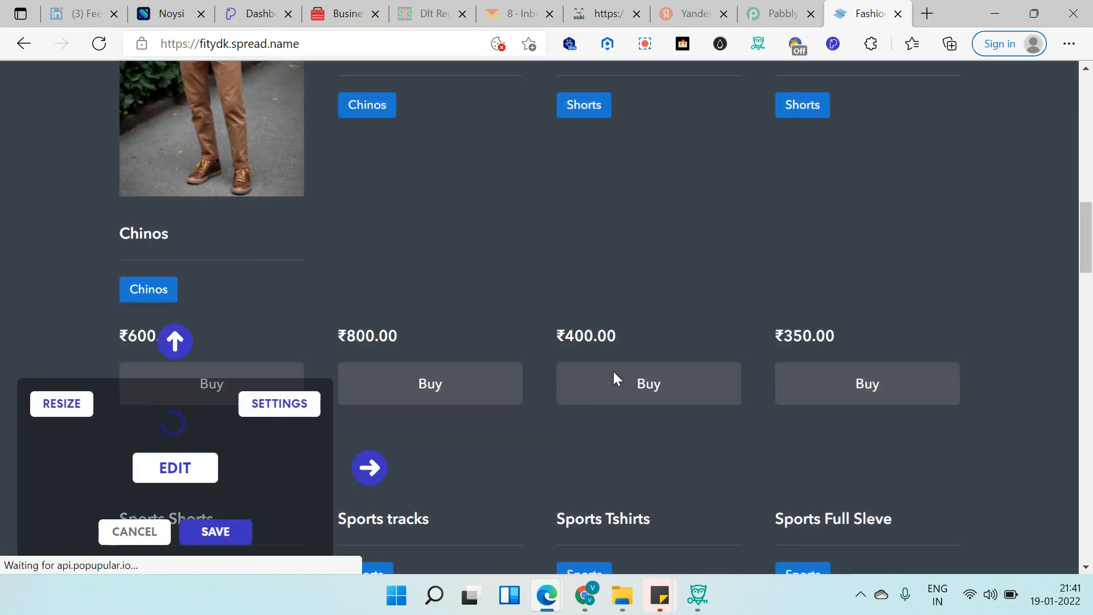
left_click(235, 531)
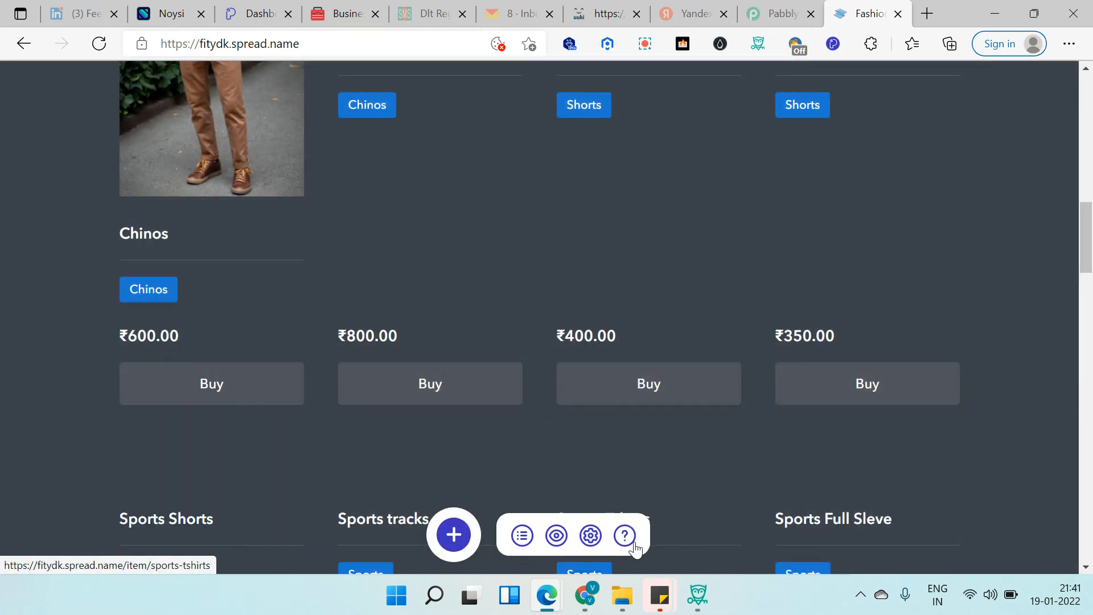
Copy the live site's address fitydk.spread.name and load it in a new tab of the InPrivate browser window
left_click(375, 45)
key("ctrl+c")
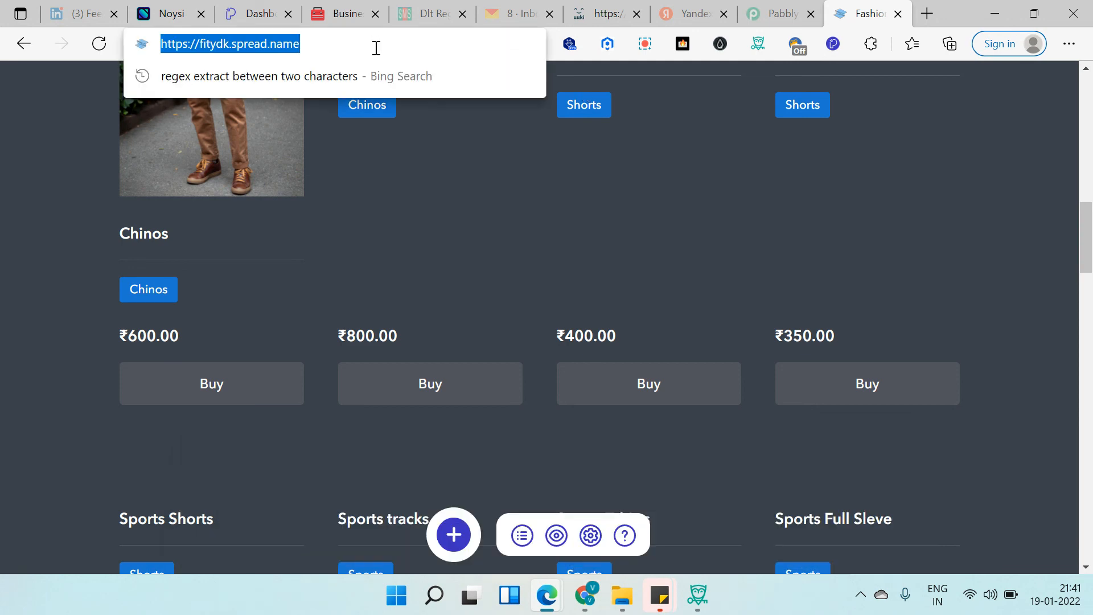
mouse_move(561, 608)
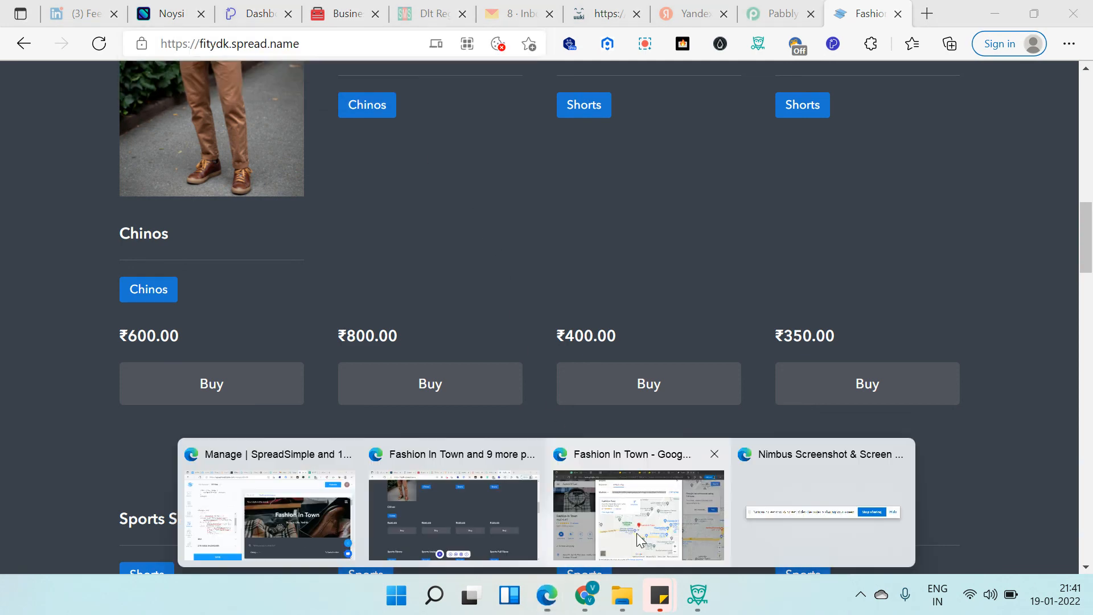
left_click(637, 529)
key("ctrl+t")
key("ctrl+v")
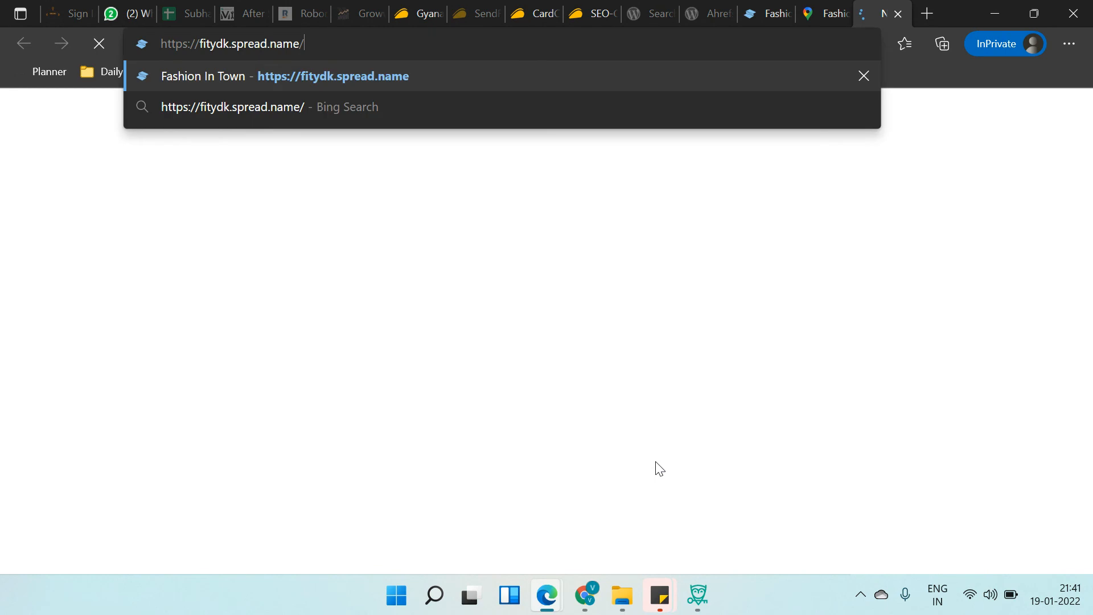
key("Return")
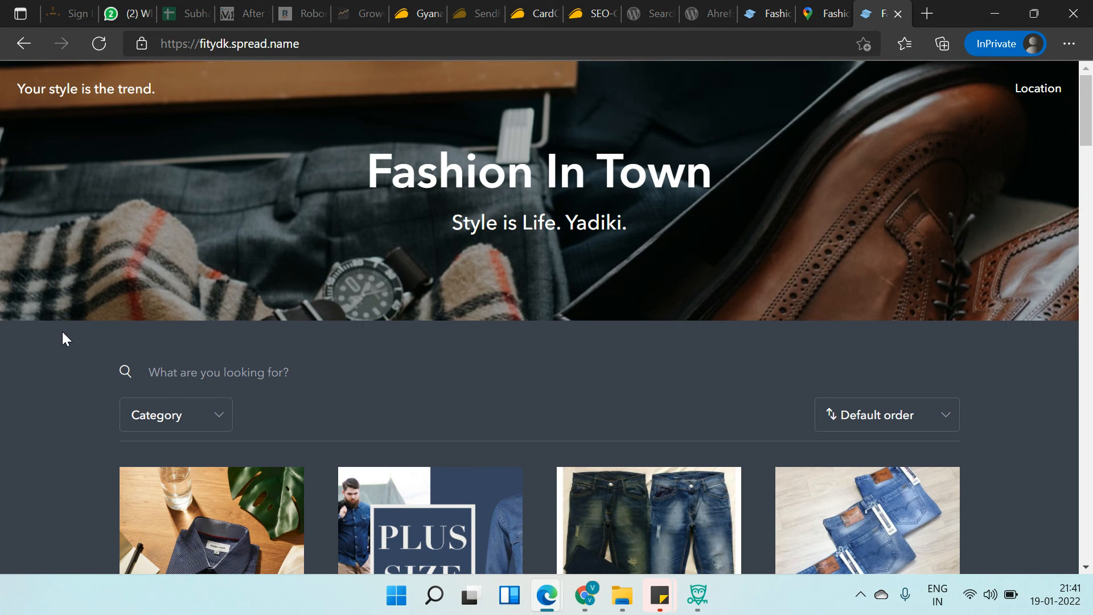
Check the Google Map popup on the live storefront's product listing and dismiss it
scroll(63, 332, "down", 4)
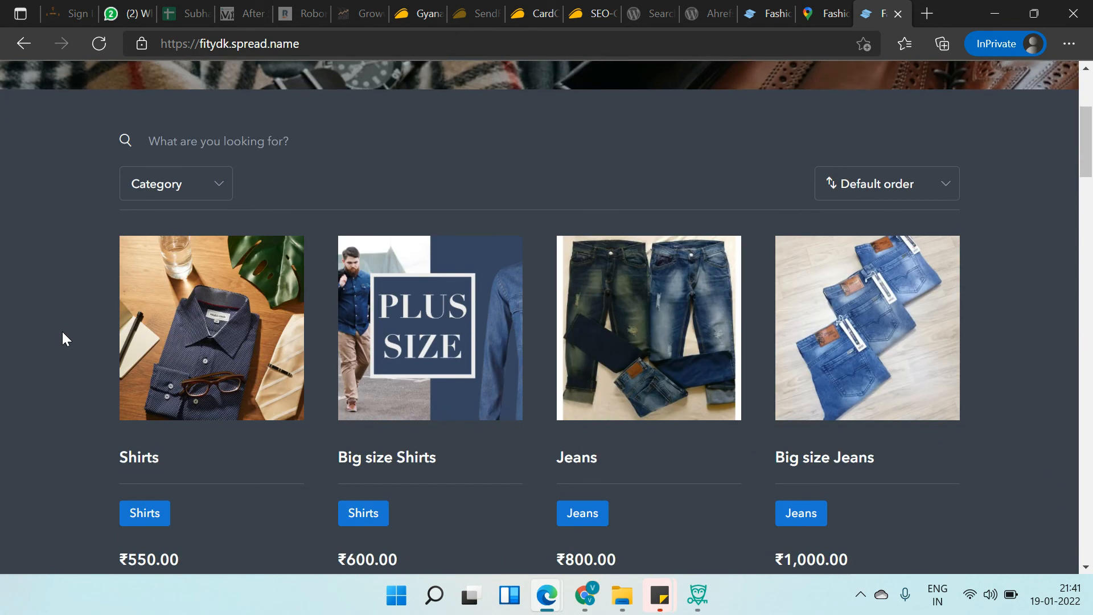
scroll(63, 332, "up", 2)
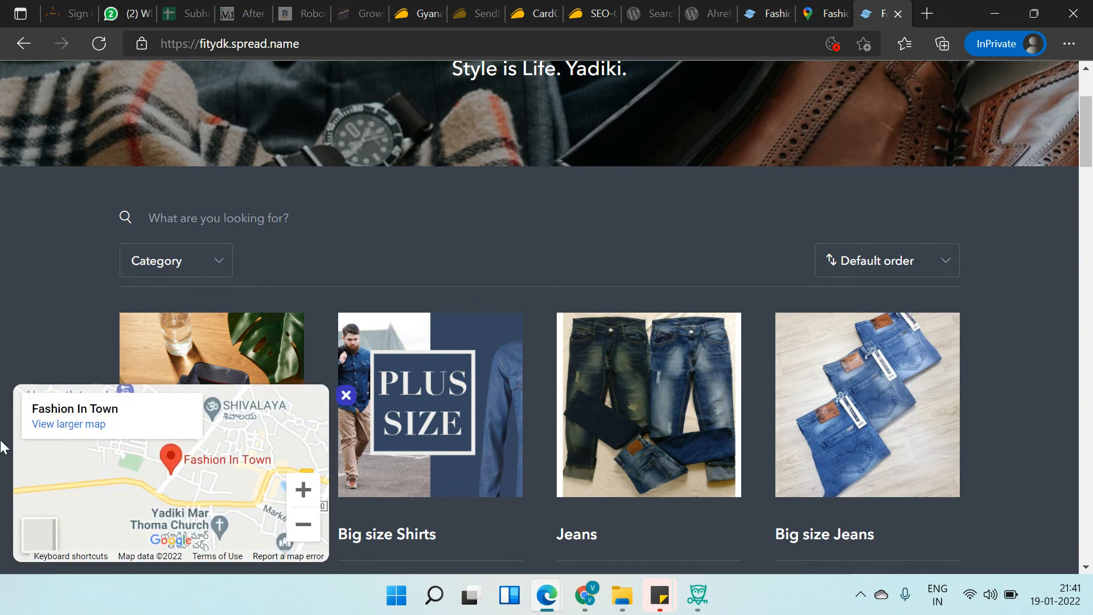
left_click(346, 395)
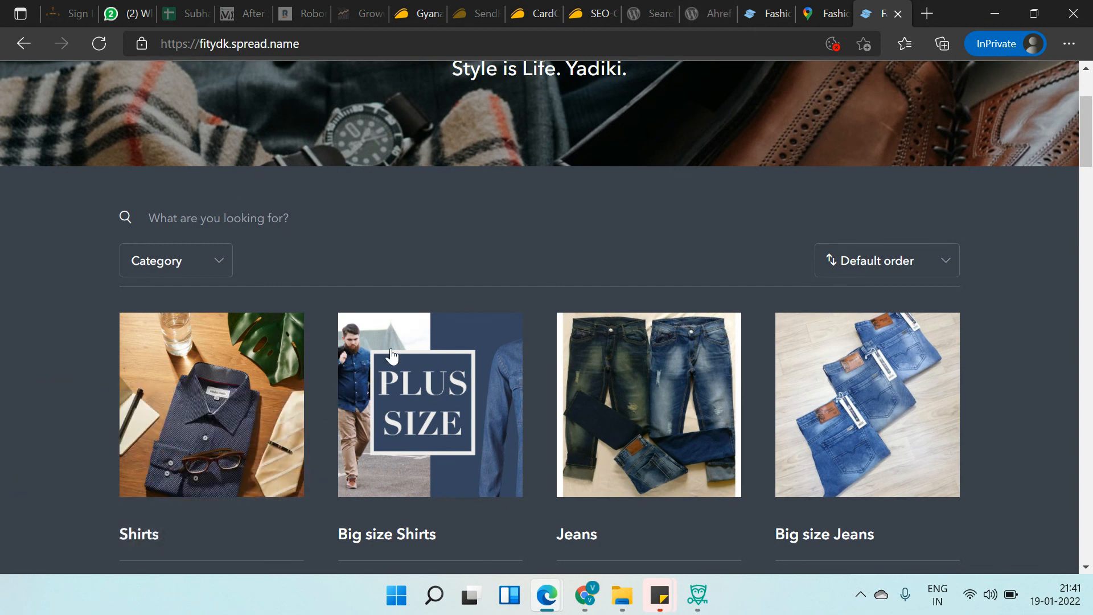
key("alt+Tab")
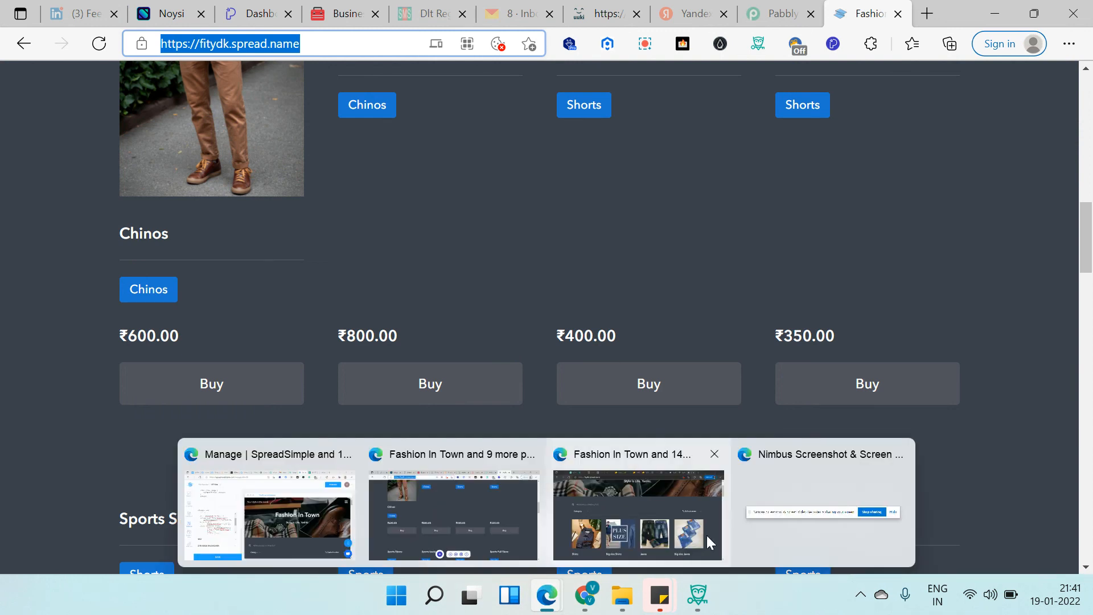
left_click(750, 519)
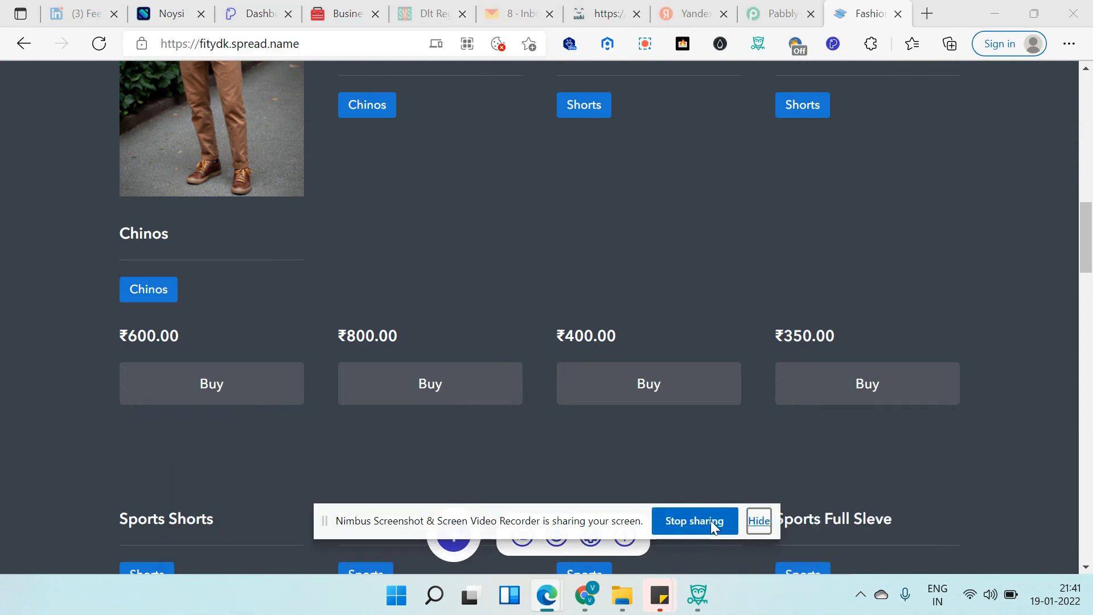
scroll(507, 312, "up", 5)
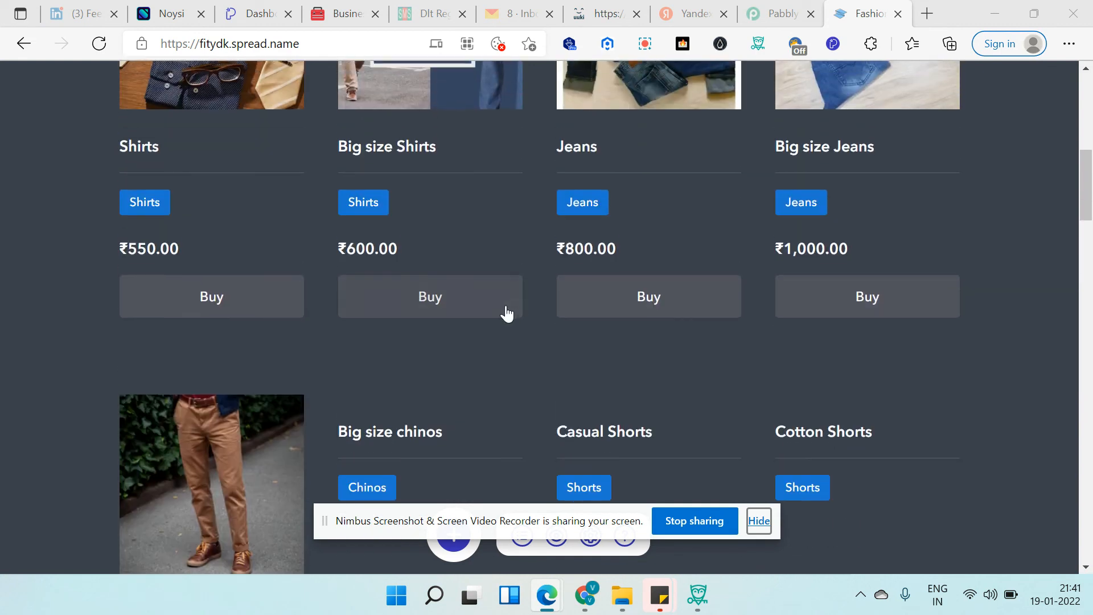
scroll(112, 303, "up", 1)
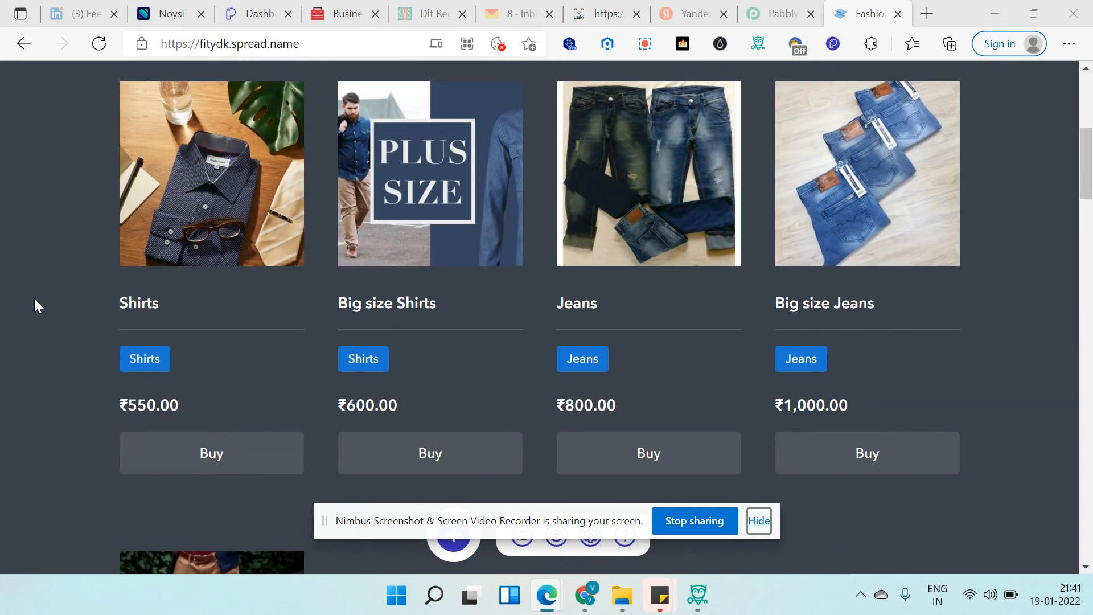